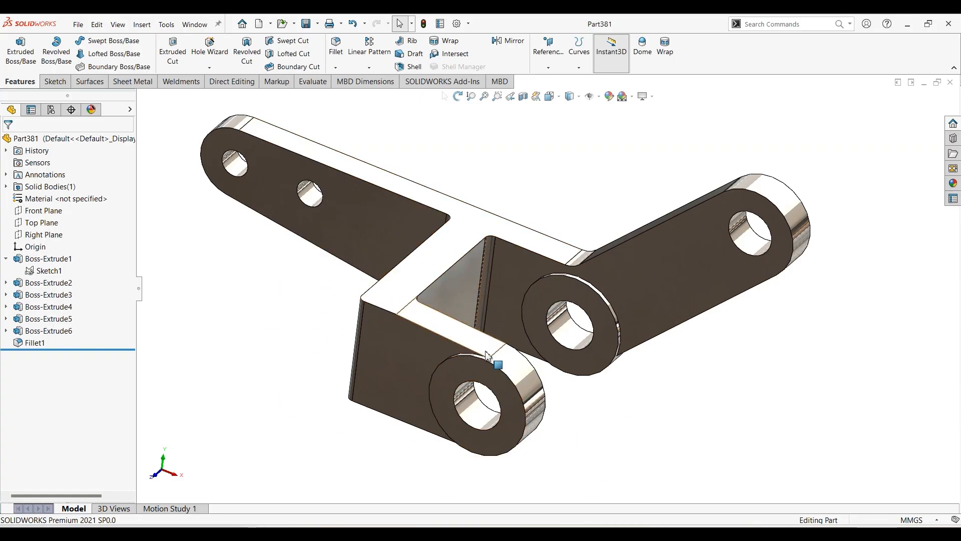
Step: Review the Part381 PDF drawing and create a new part document
click(397, 521)
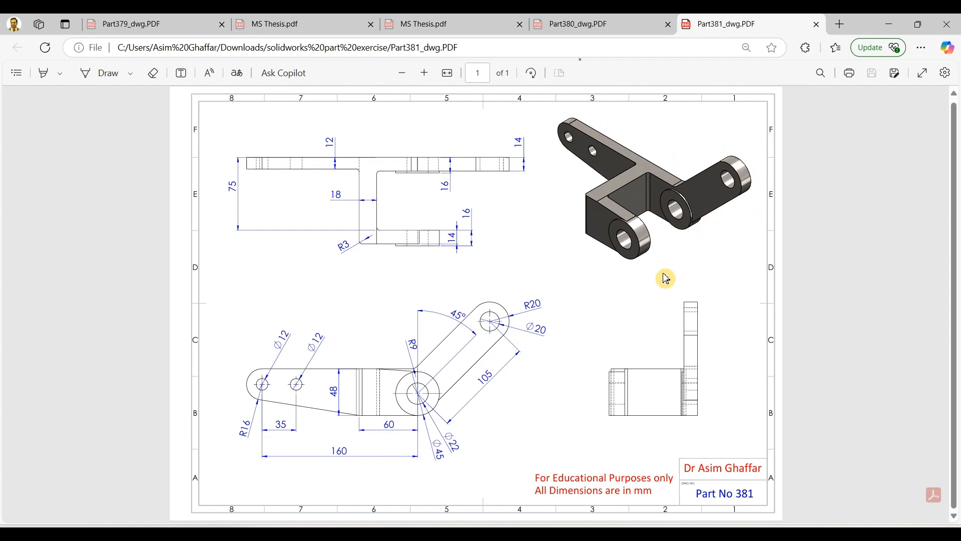
click(887, 31)
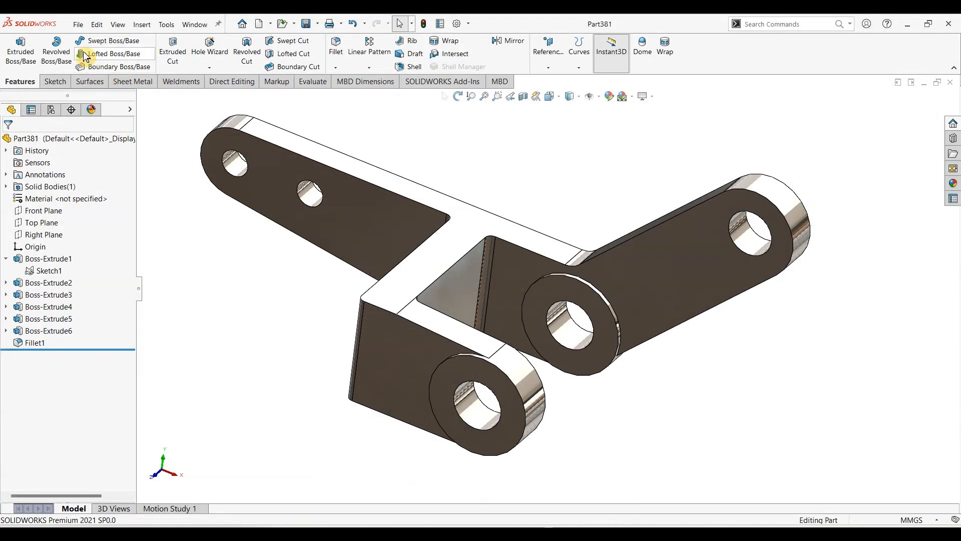
click(78, 25)
click(332, 181)
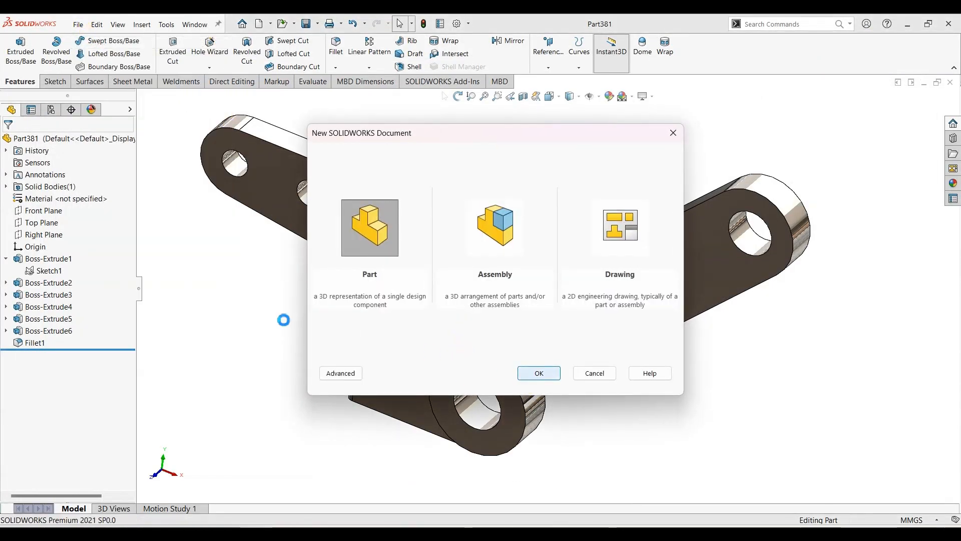
key(Return)
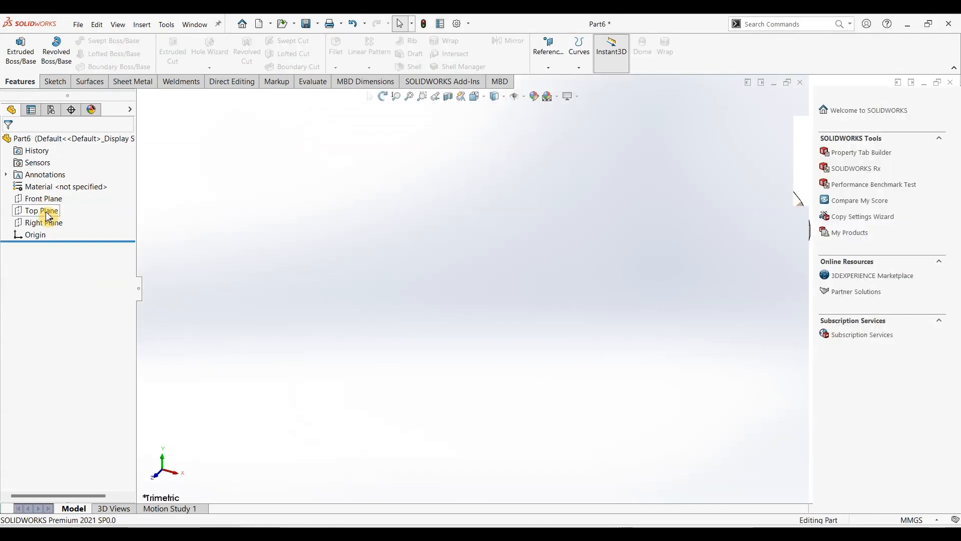
Step: Sketch two concentric circles centred on the origin on the Front Plane, with radii of about 24 mm and 42 mm
click(51, 201)
click(55, 81)
click(15, 48)
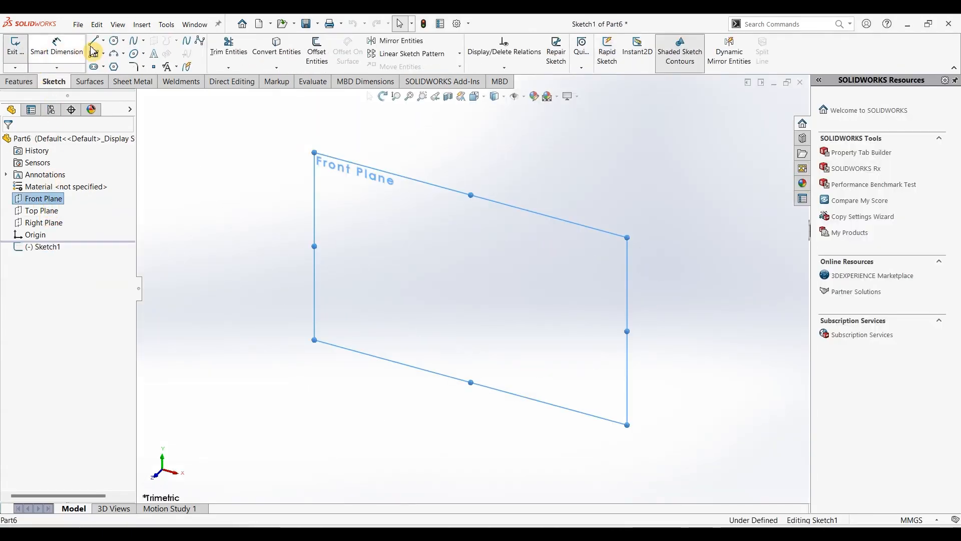
click(115, 41)
click(471, 288)
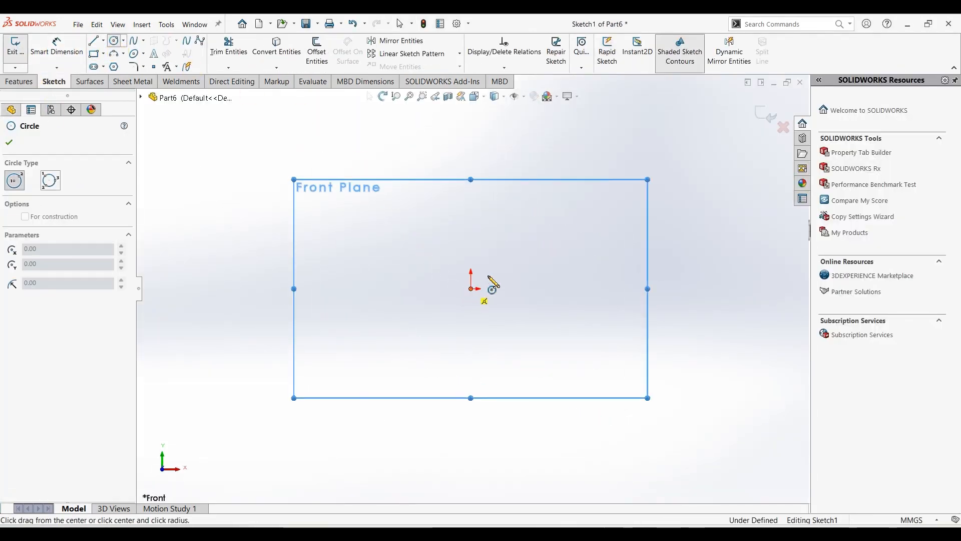
click(519, 288)
click(470, 289)
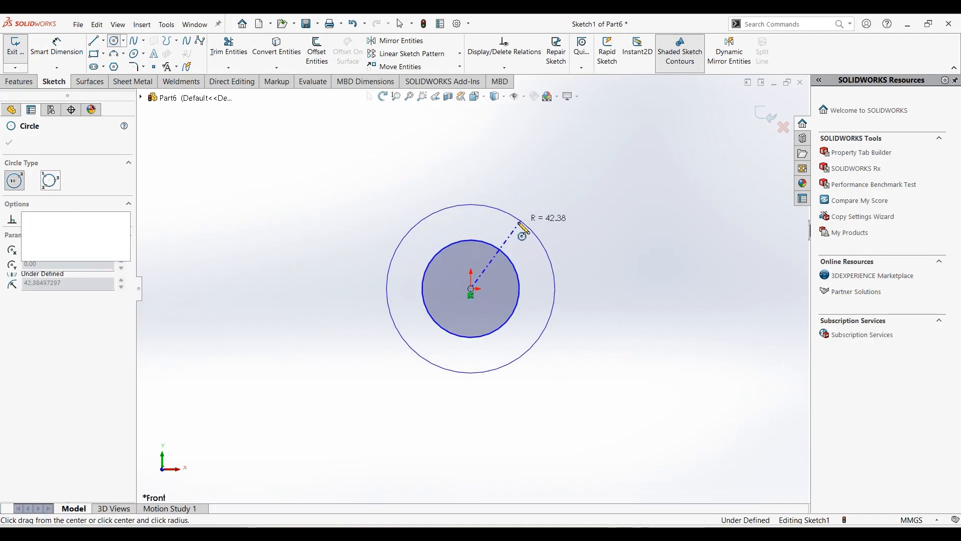
click(522, 221)
Step: Check the hub sizes on the Part381 drawing and dimension the inner circle's diameter to 22 mm
key(alt+Tab)
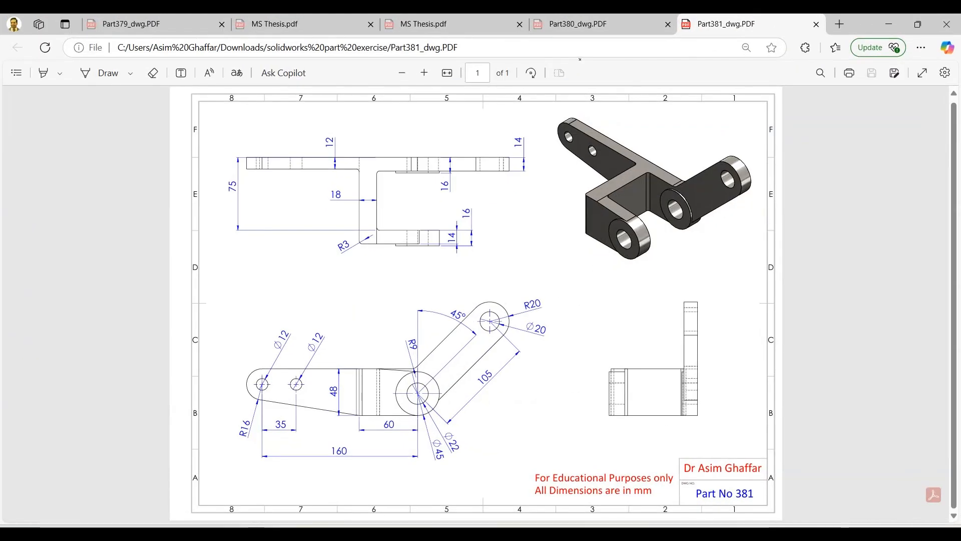
key(alt+Tab)
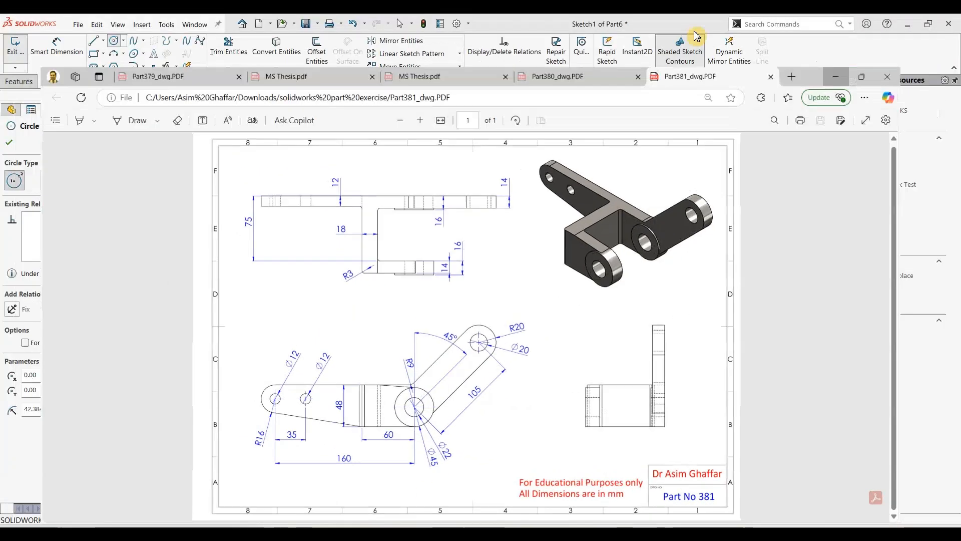
key(d)
click(514, 265)
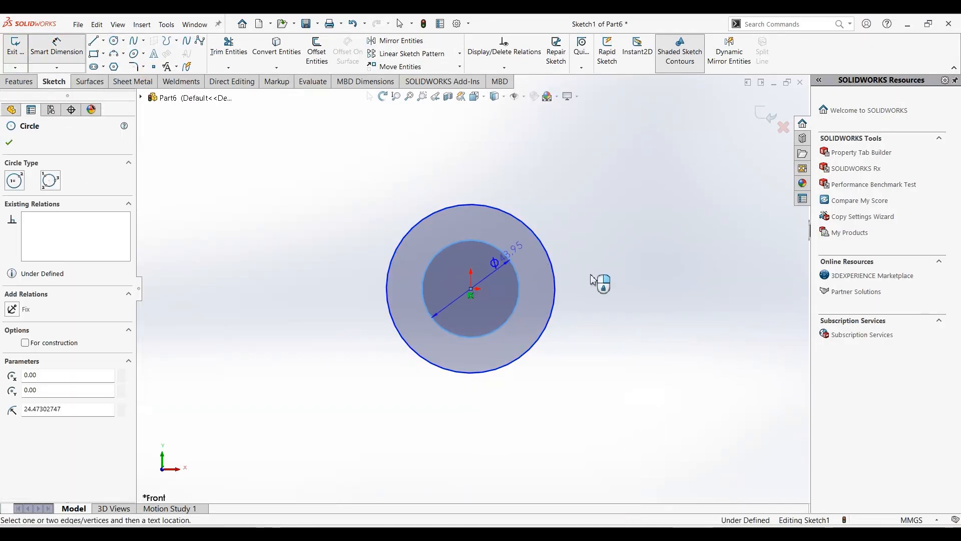
click(592, 278)
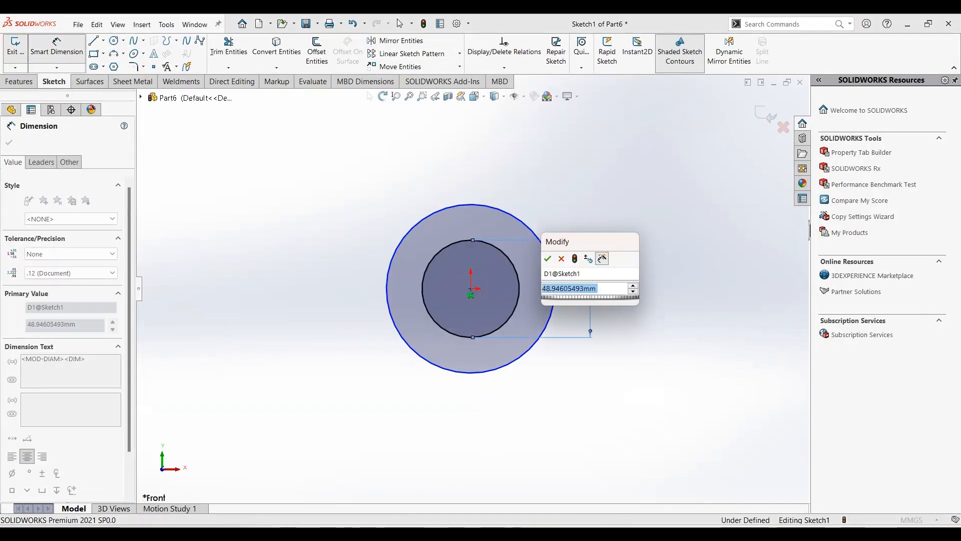
text(22)
key(Return)
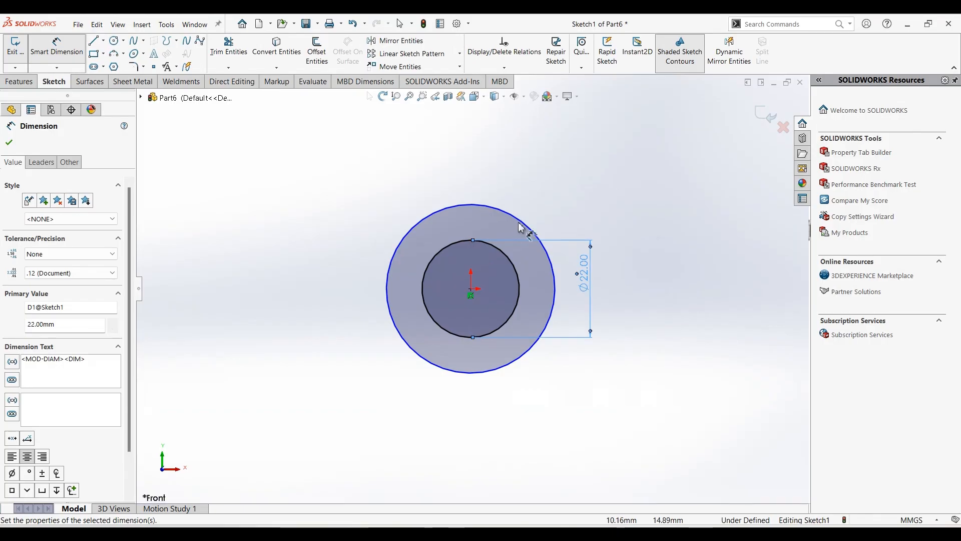
Step: Dimension the outer circle's diameter to 45 mm
click(523, 229)
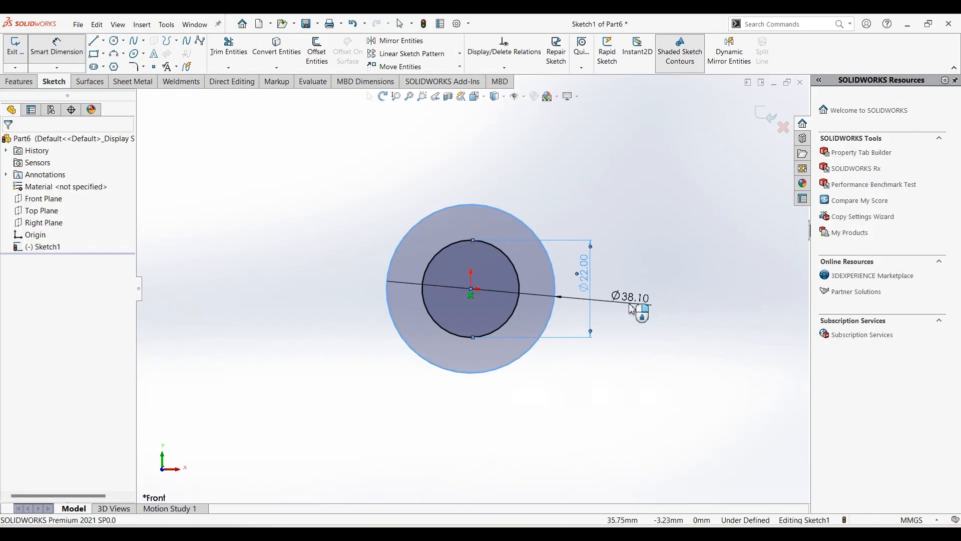
click(632, 308)
text(45)
key(Return)
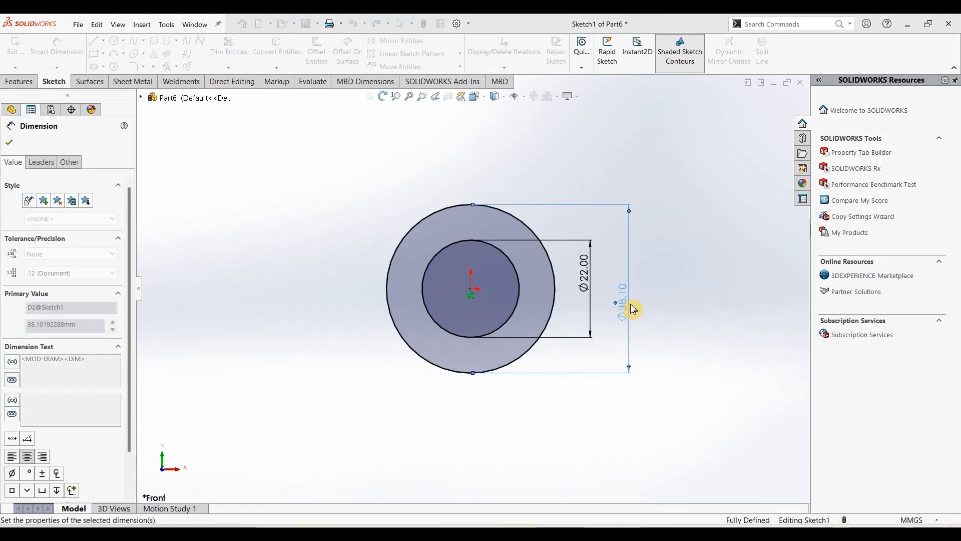
Step: Sketch an open three-line outline from above the circles, left and vertically down, ending at the outer circle's lowest point
key(alt+Tab)
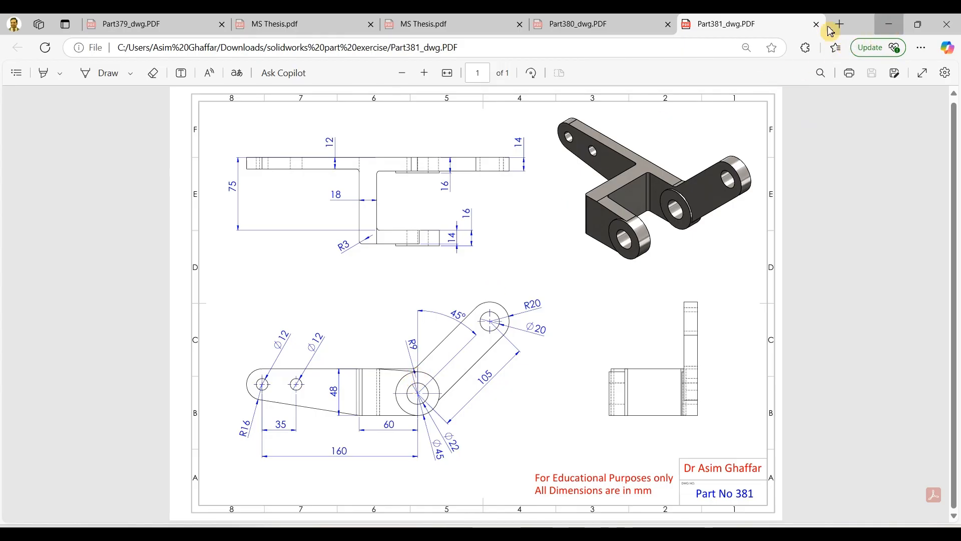
key(alt+Tab)
click(93, 40)
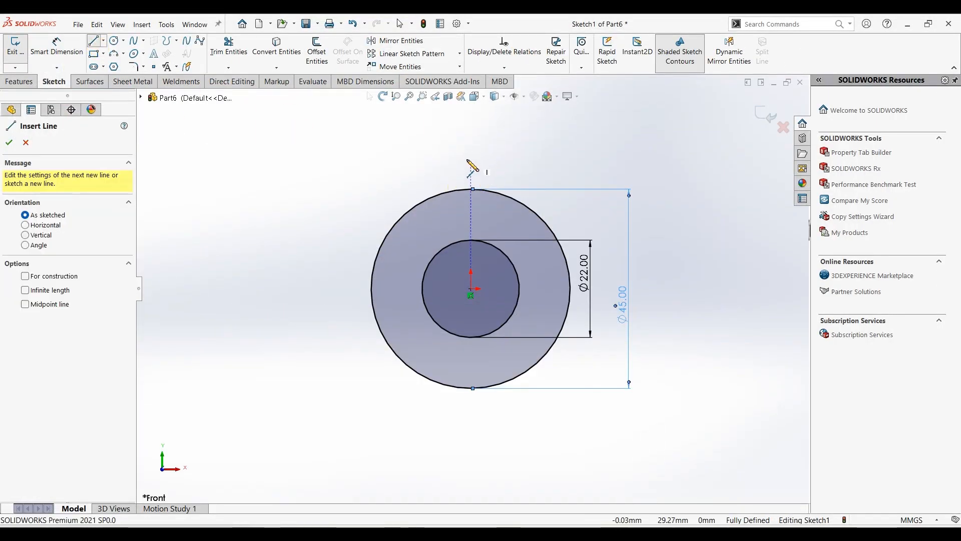
click(455, 158)
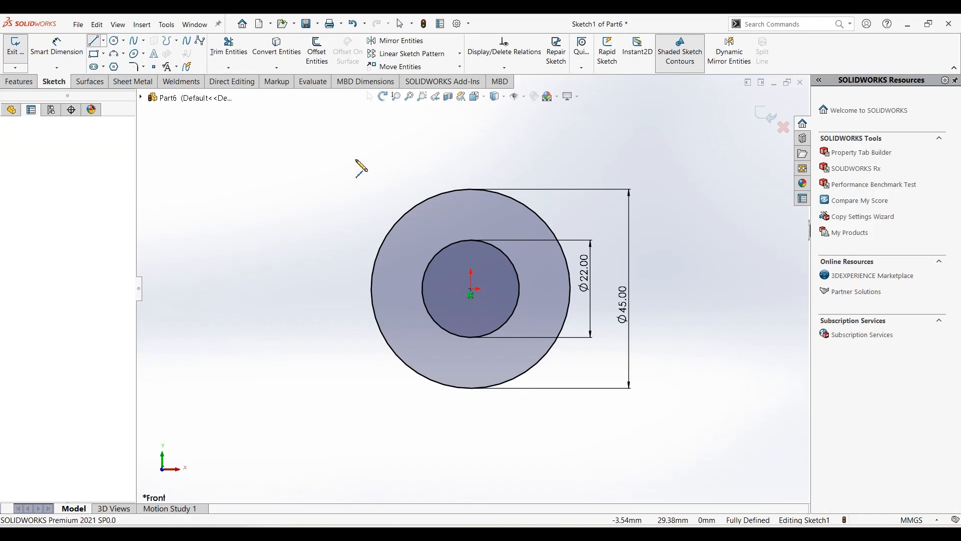
click(247, 158)
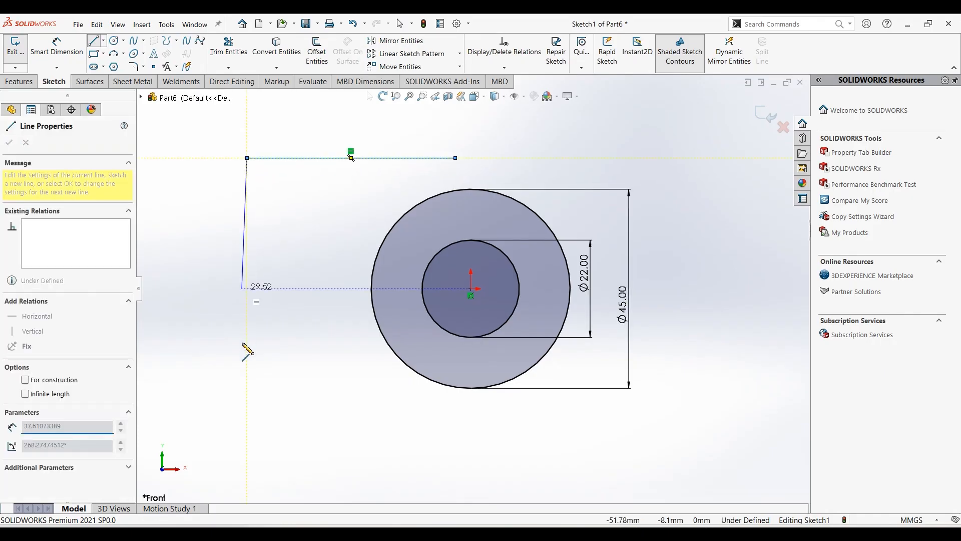
click(247, 389)
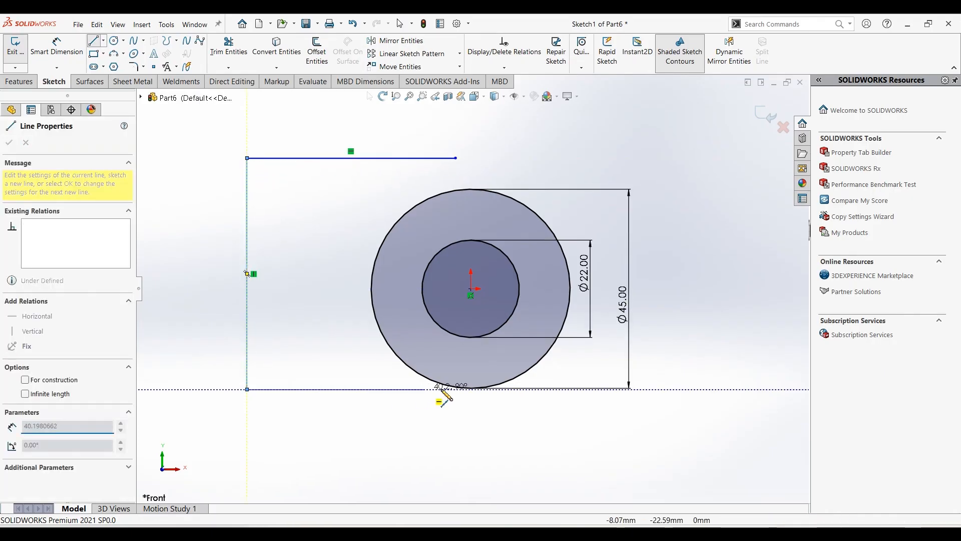
double_click(471, 388)
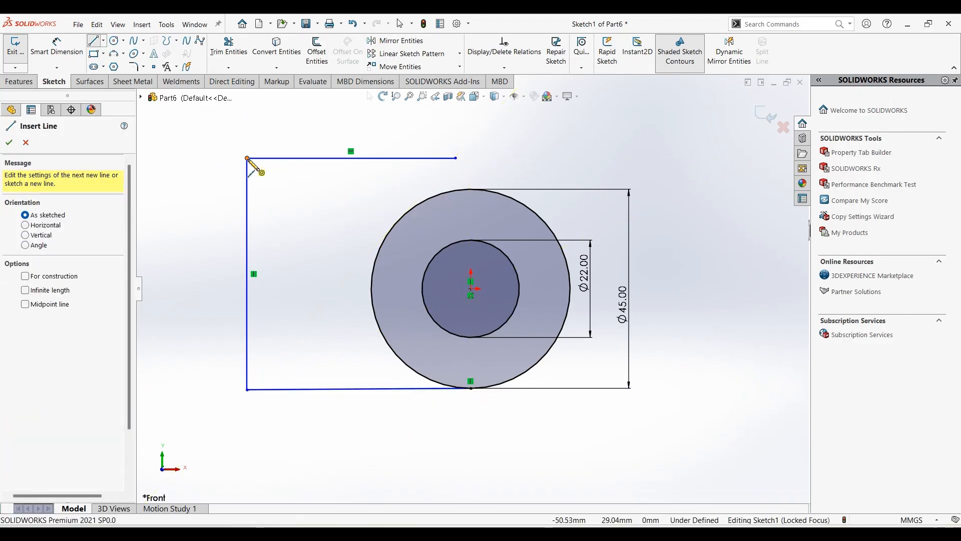
Step: Add a rectangular strip about 14 mm wide along the outside of the vertical line, using three connected lines
click(248, 158)
click(185, 158)
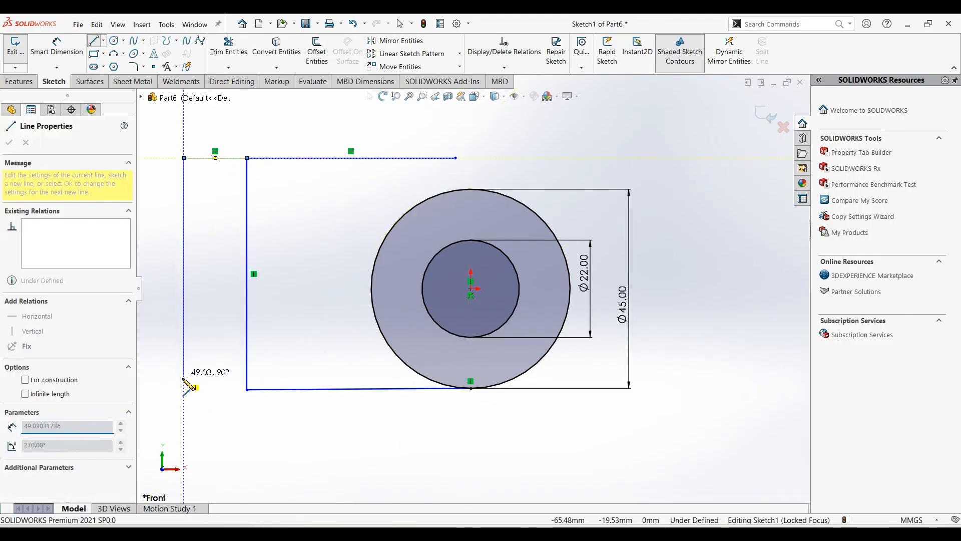
click(184, 389)
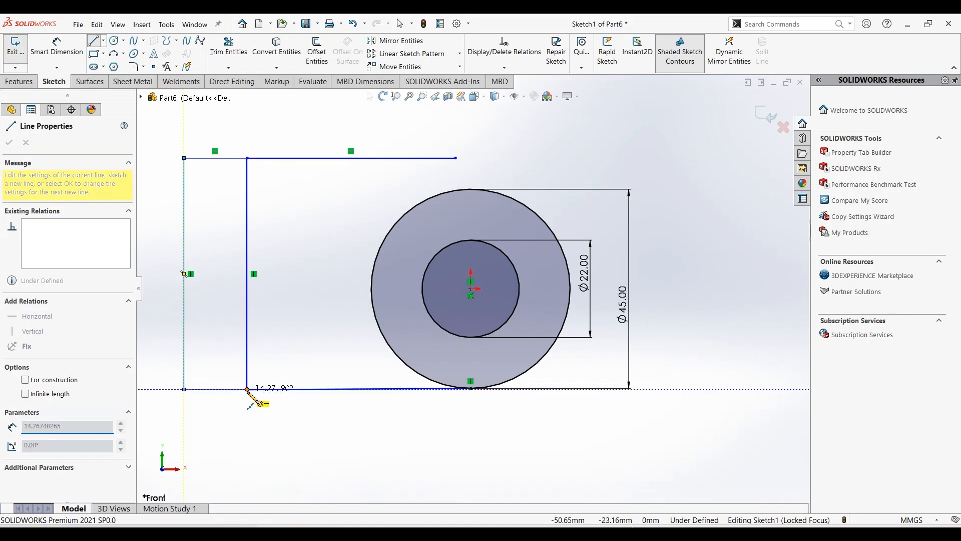
double_click(248, 389)
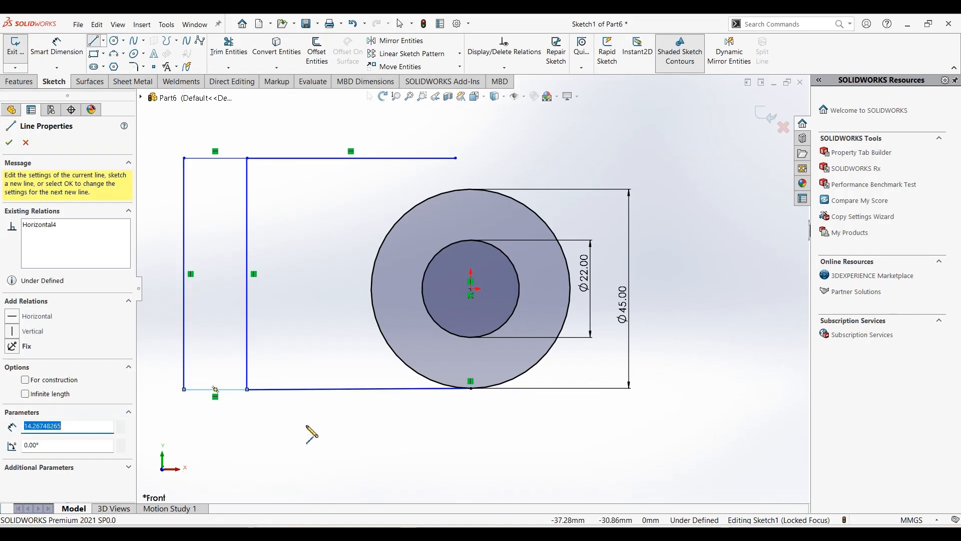
key(Escape)
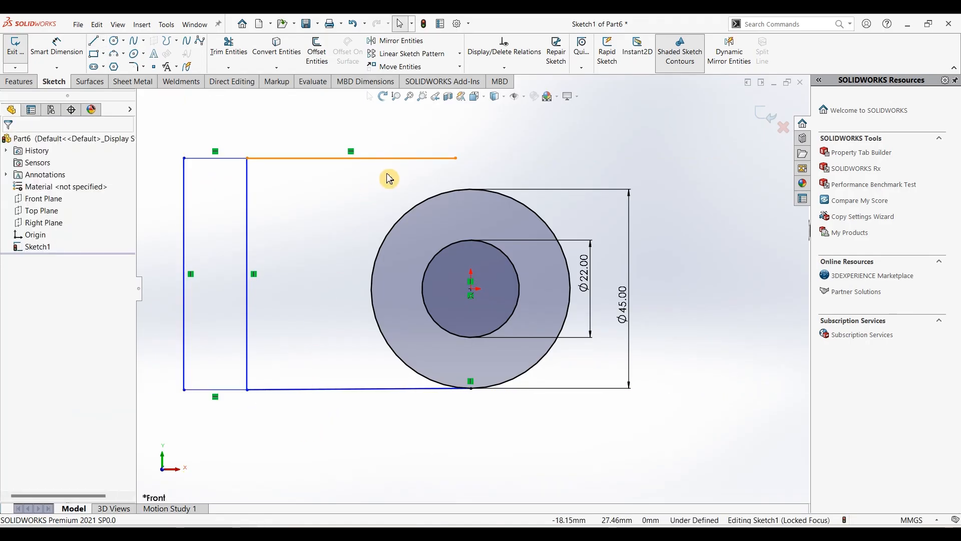
Step: Sketch the tapered arm beside the strip: a horizontal line, an end arc of about 13 mm radius, and a sloped line to the strip's lower corner
click(395, 96)
mouse_move(228, 129)
mouse_down()
mouse_move(245, 186)
mouse_move(255, 165)
mouse_up()
click(396, 96)
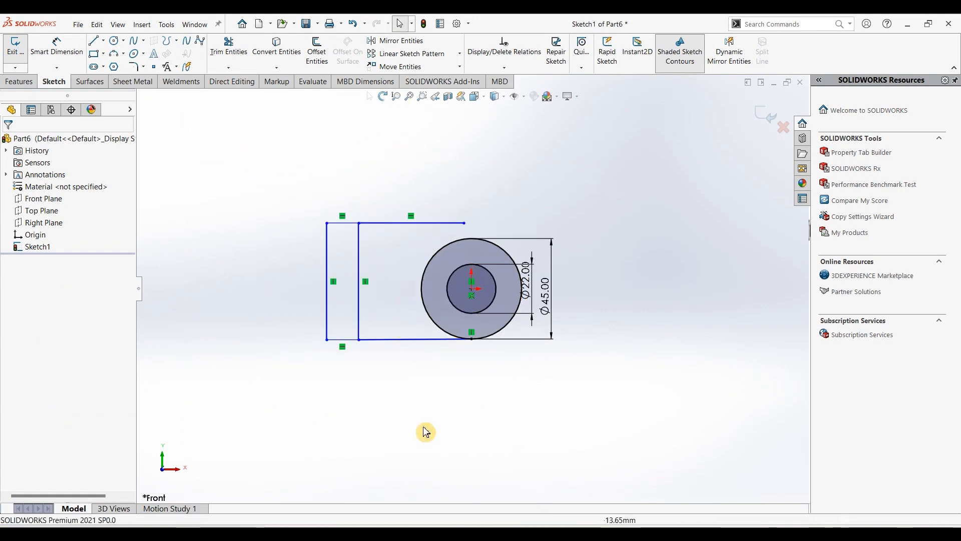
key(alt+Tab)
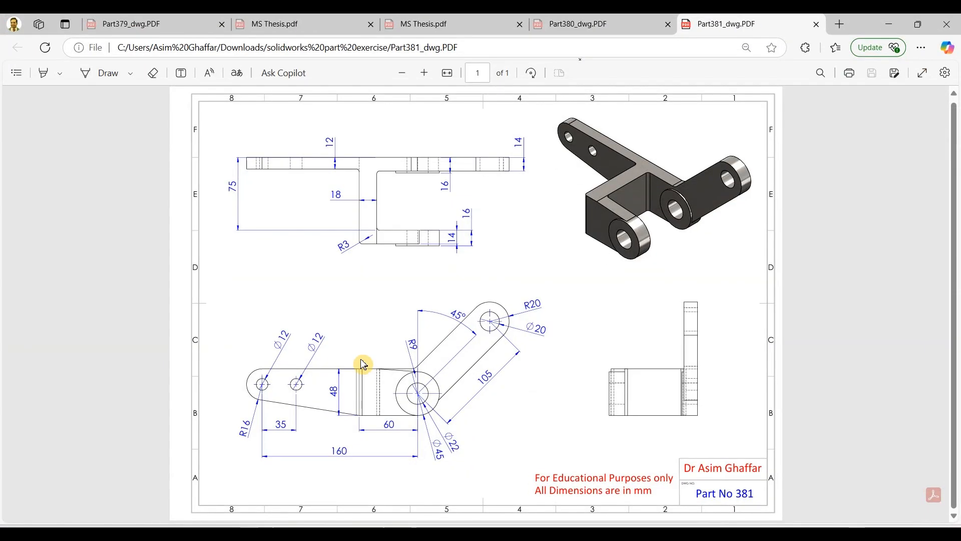
click(889, 24)
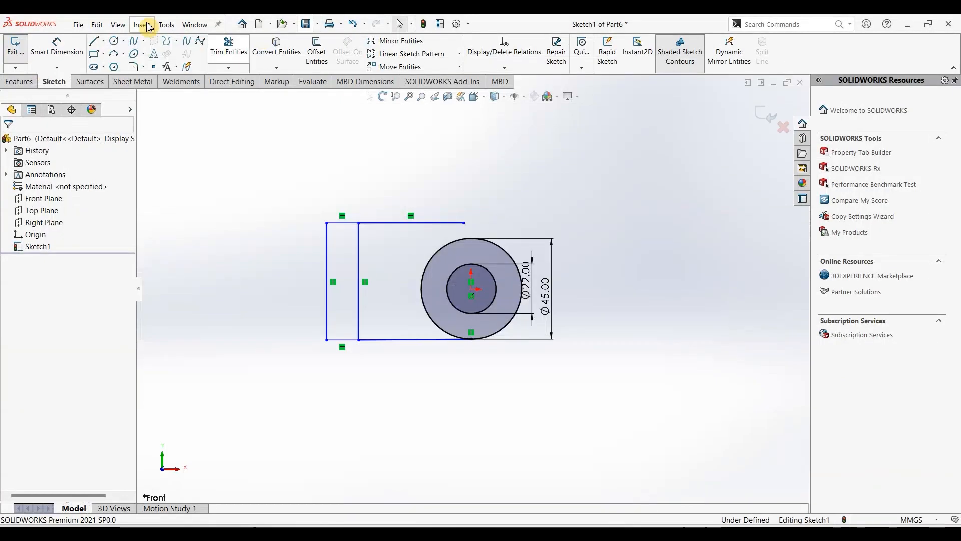
click(327, 223)
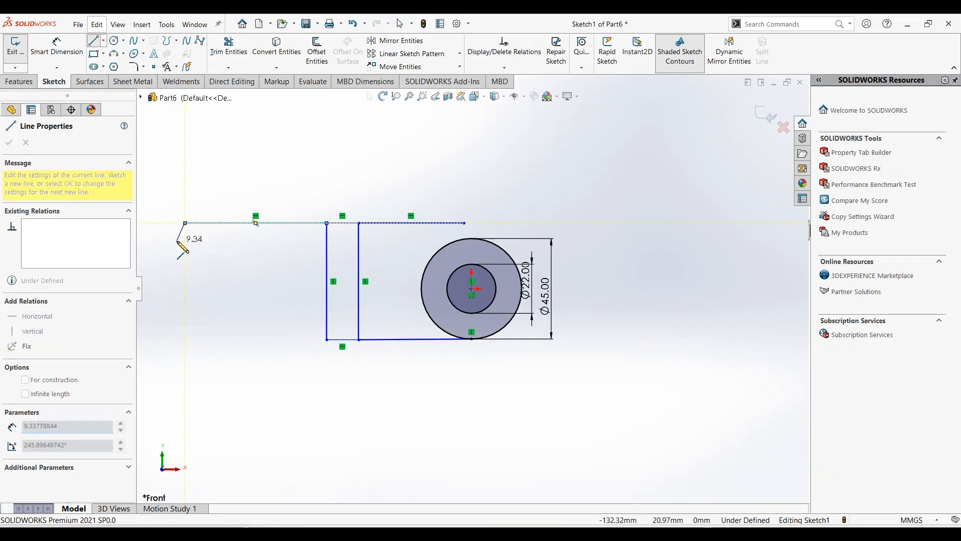
click(186, 223)
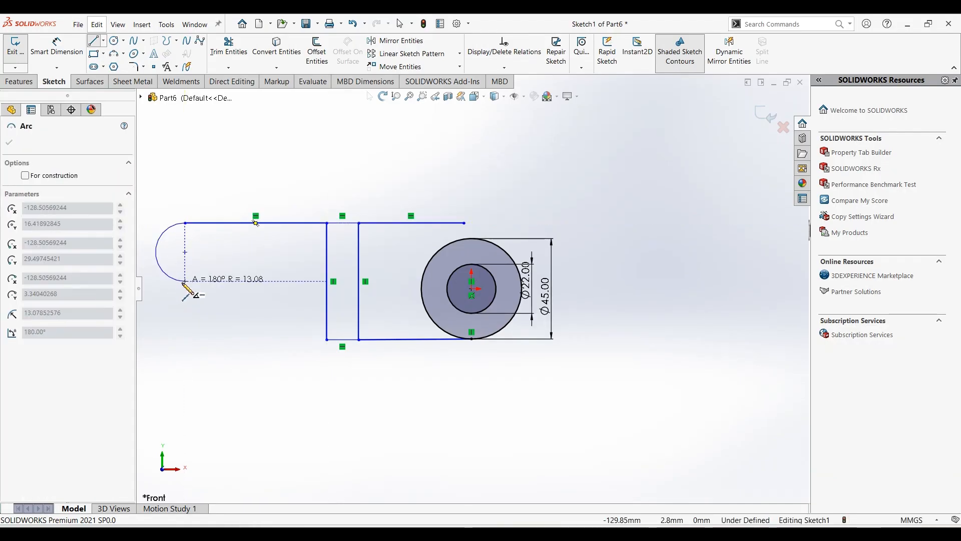
click(185, 281)
click(327, 340)
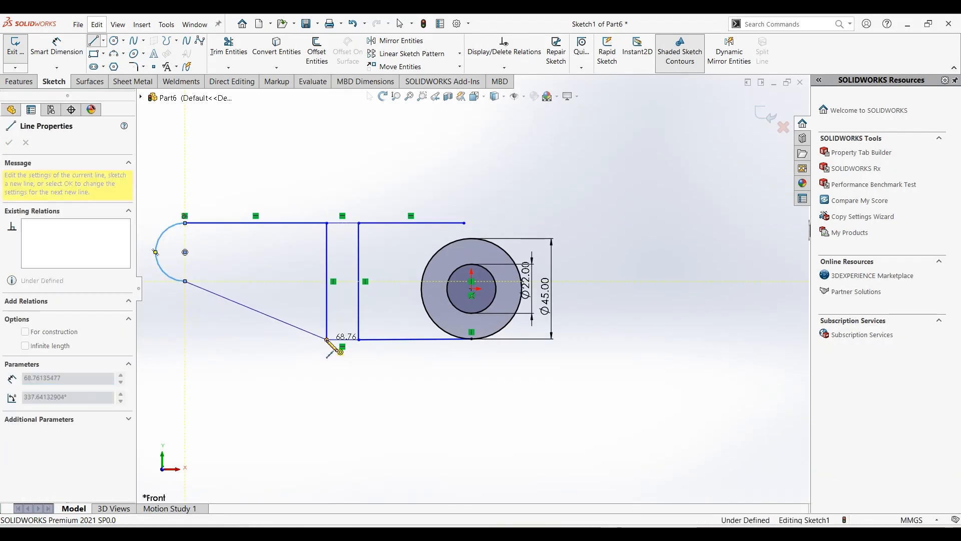
key(Escape)
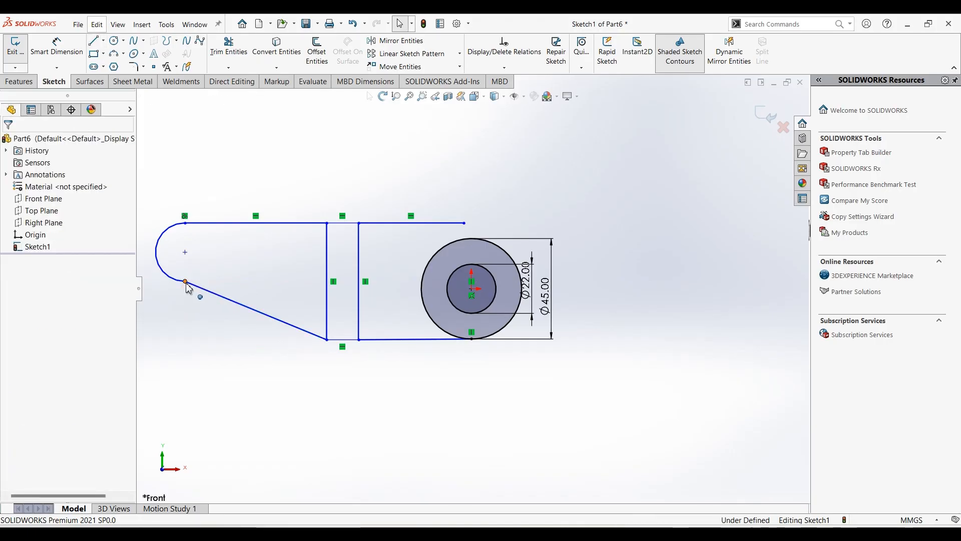
Step: Add a tangent relation between the arm's end arc and the sloped lower line
click(185, 282)
click(221, 251)
click(286, 361)
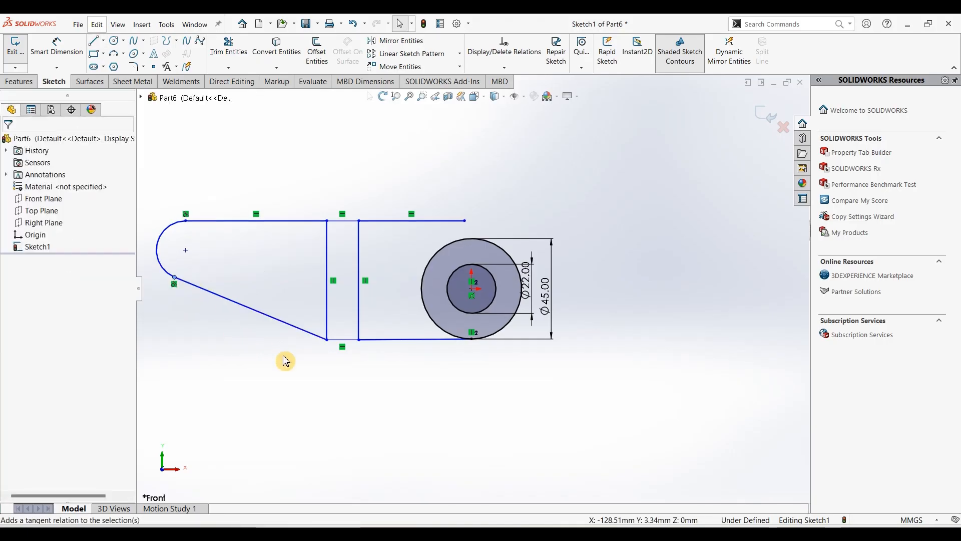
Step: Check the Part381 drawing for the dimensions of the tapered arm
key(f)
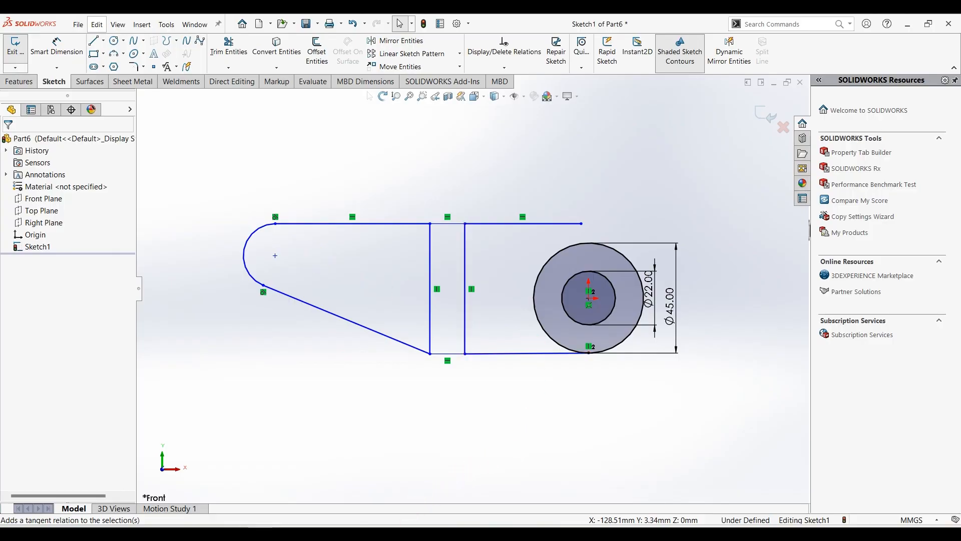
key(alt+Tab)
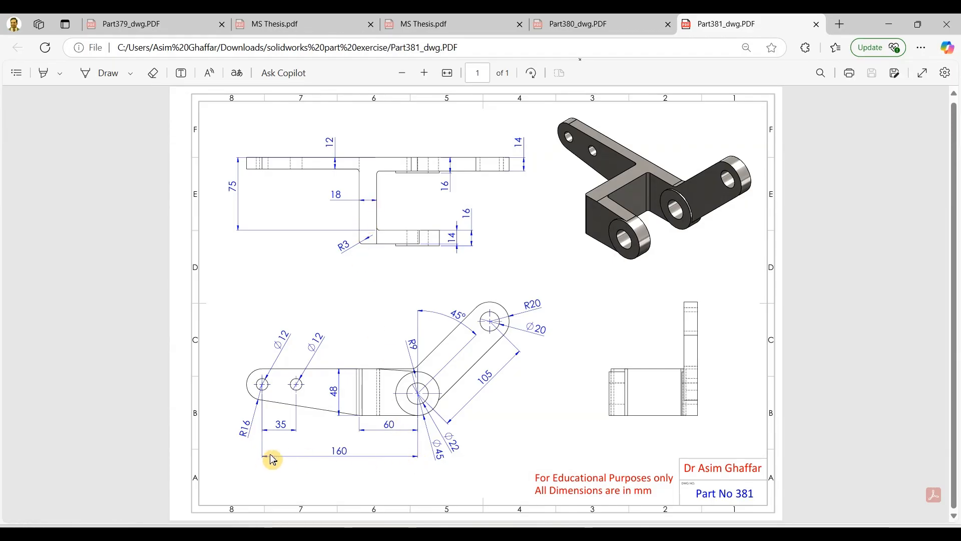
click(890, 24)
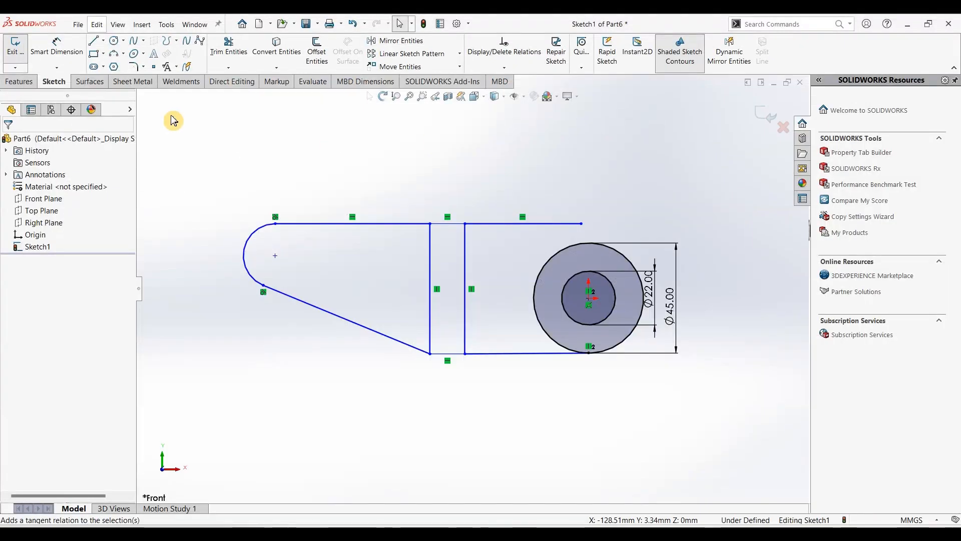
Step: Dimension the width between the strip's two vertical lines and set it to 18 mm
click(61, 58)
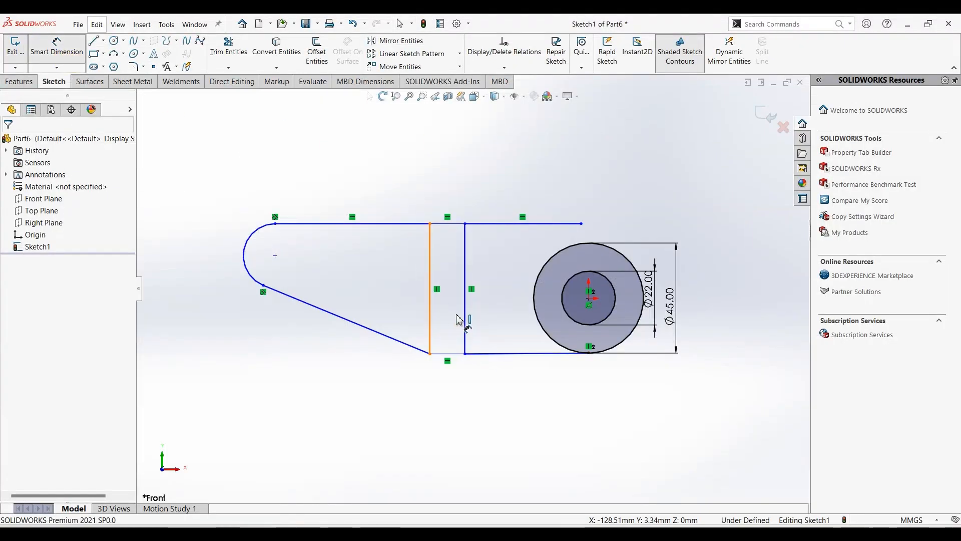
click(431, 320)
click(465, 331)
click(452, 388)
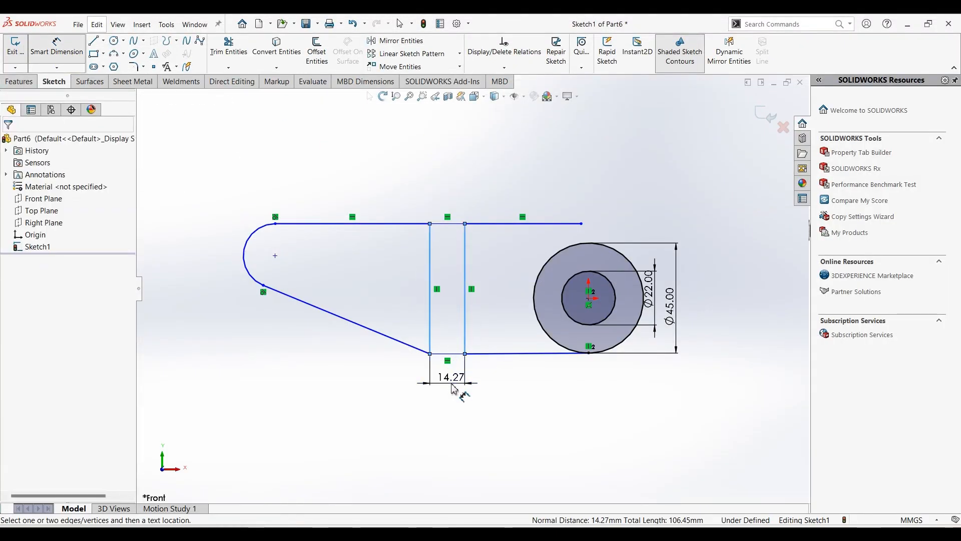
text(18)
key(Return)
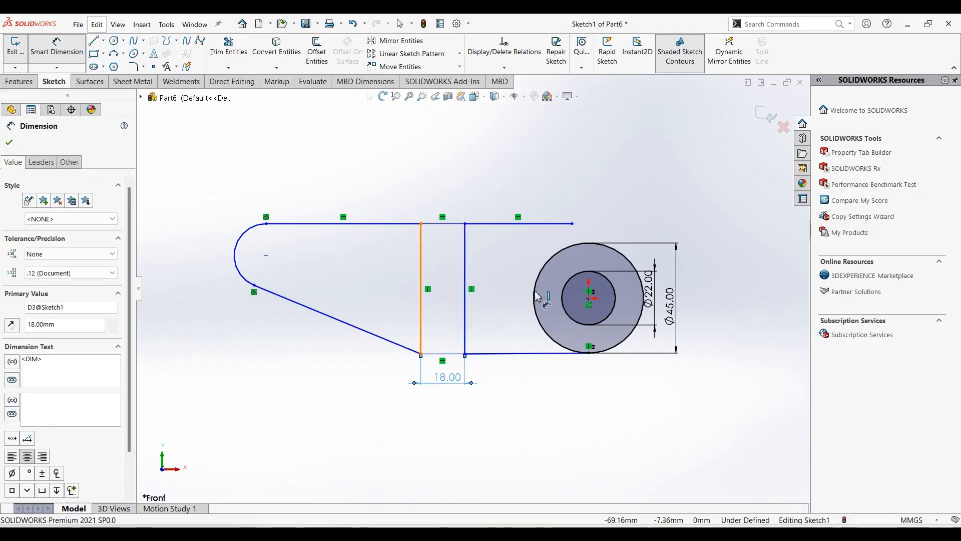
Step: Dimension the horizontal distance from the strip's outer vertical line to the hub centre as 60 mm
click(422, 321)
click(589, 299)
click(510, 409)
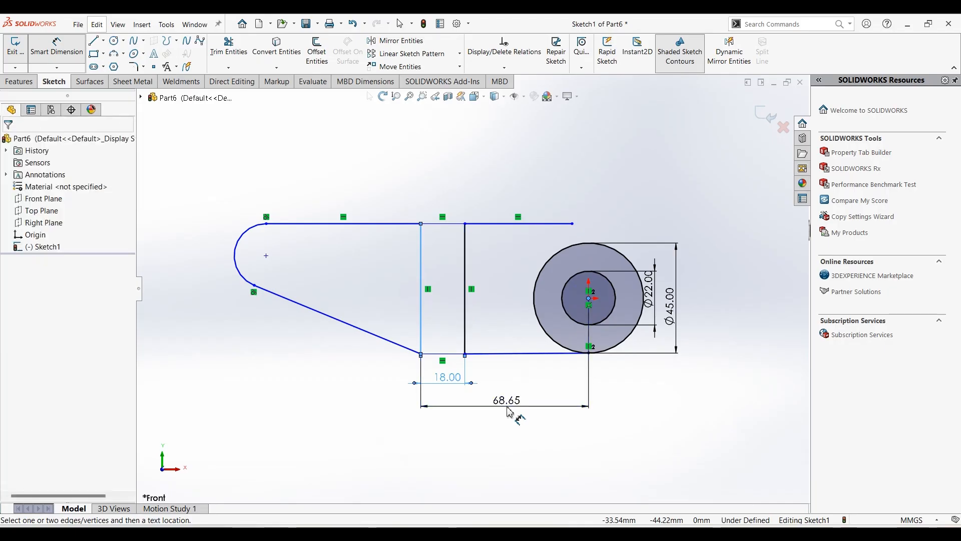
text(60)
key(Return)
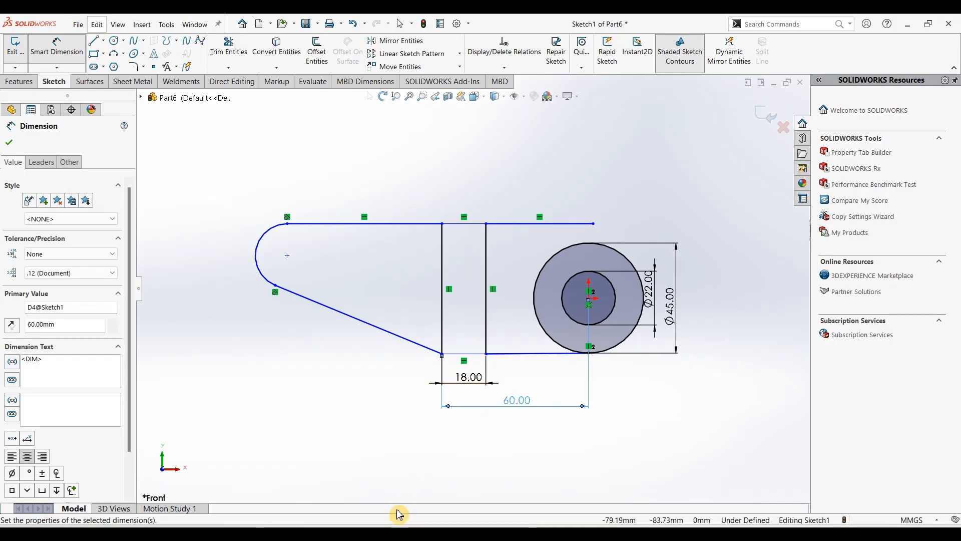
Step: Check the Part381 PDF drawing for the strip's height, and dimension its inner vertical line as 48 mm
key(alt+Tab)
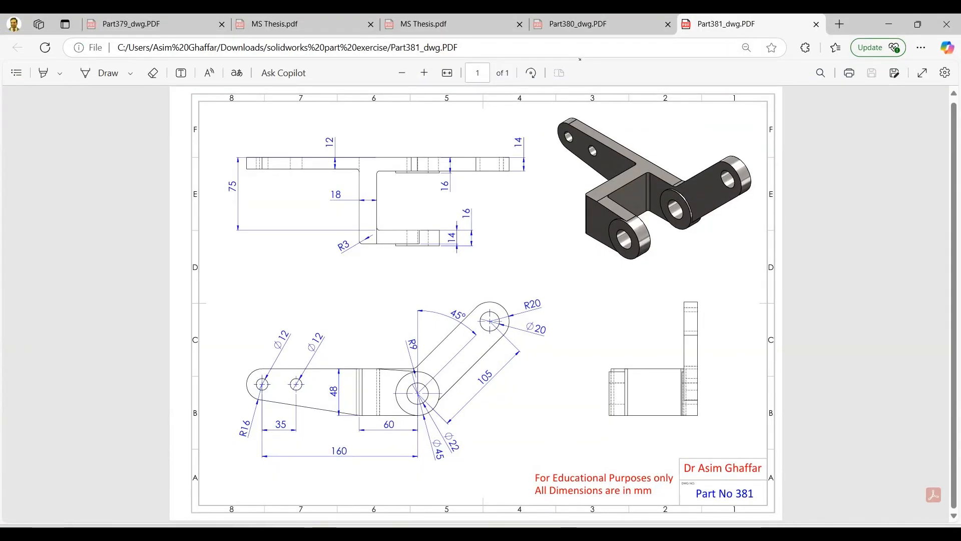
key(alt+Tab)
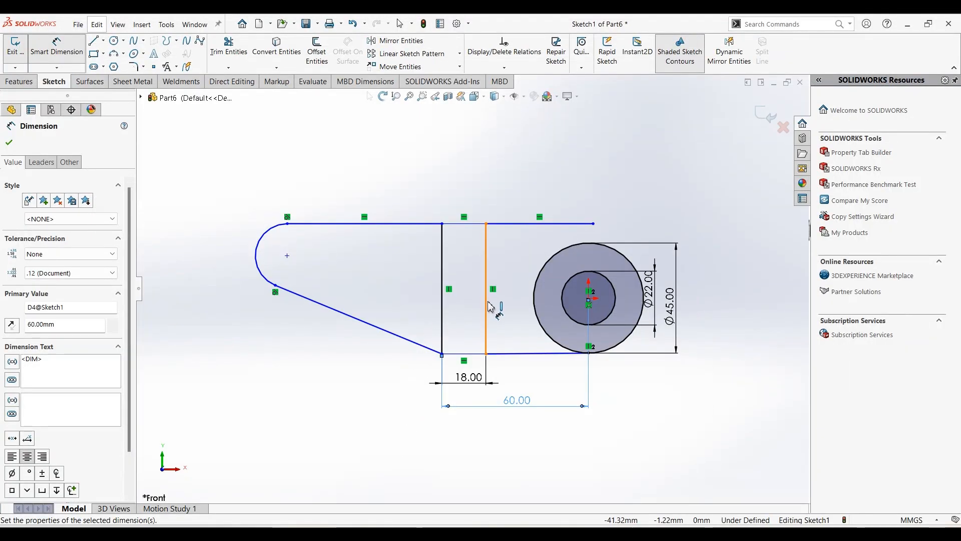
click(488, 304)
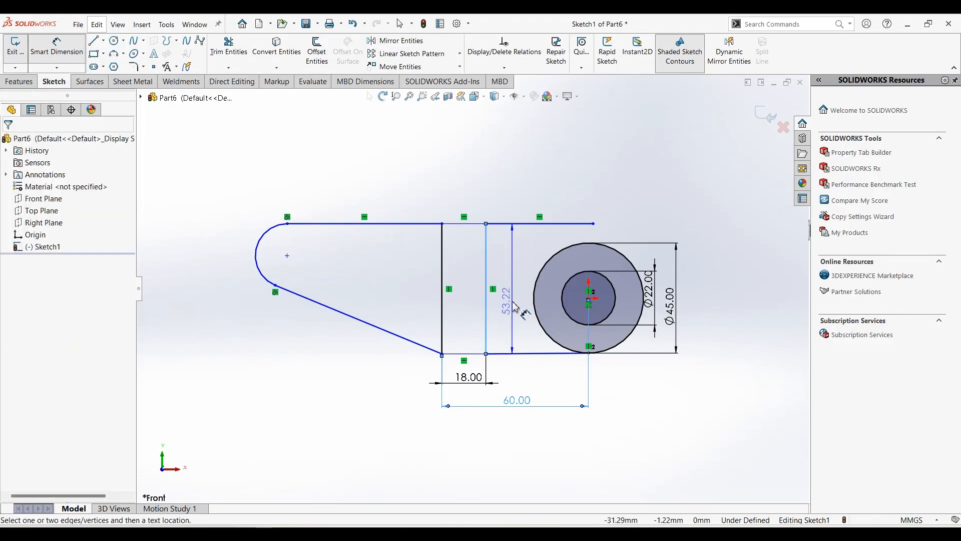
click(516, 306)
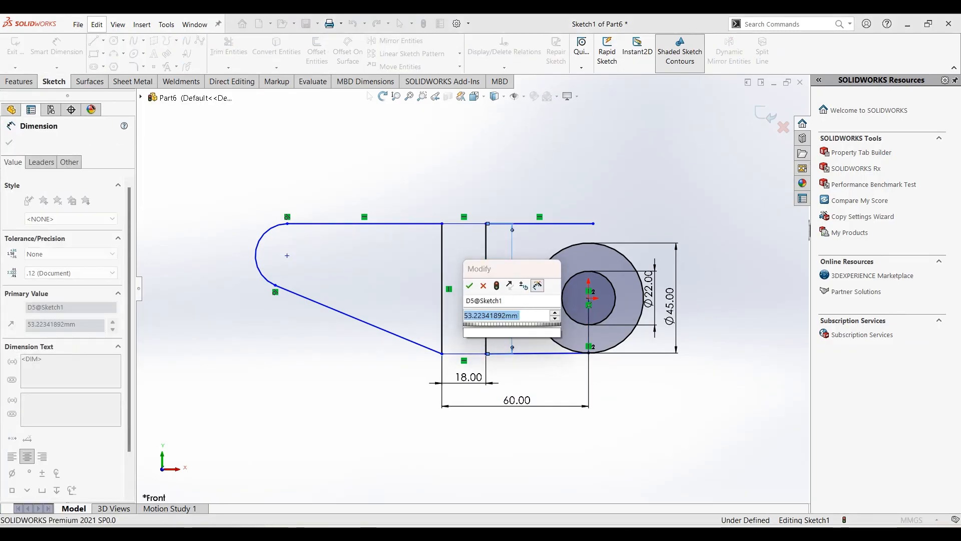
key(Return)
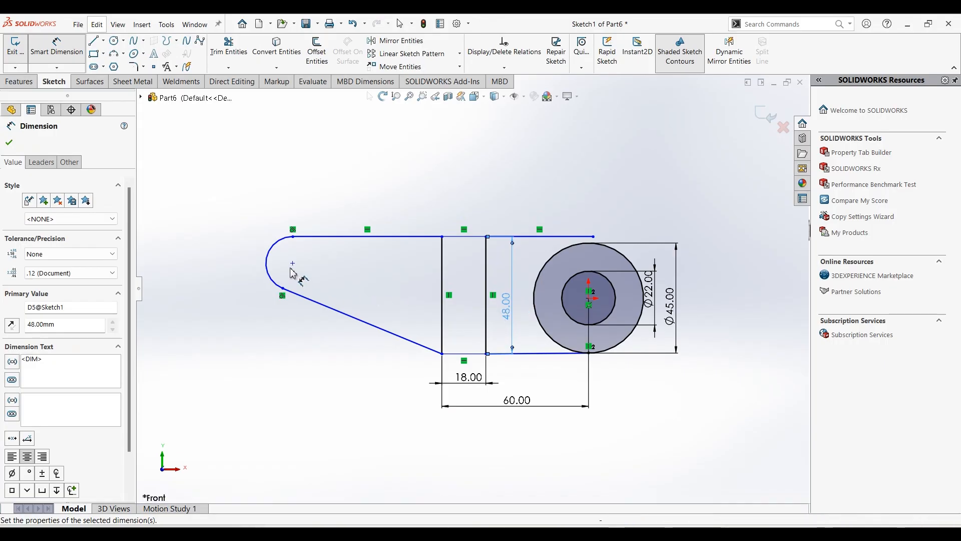
Step: Dimension the horizontal distance between the arm's end-arc centre and the hub centre as 120 mm
click(293, 263)
click(589, 299)
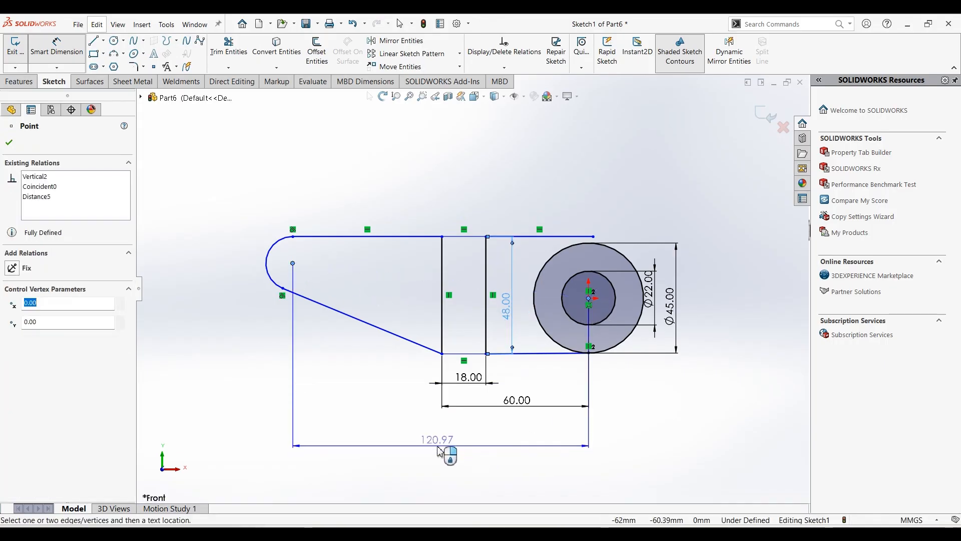
click(439, 450)
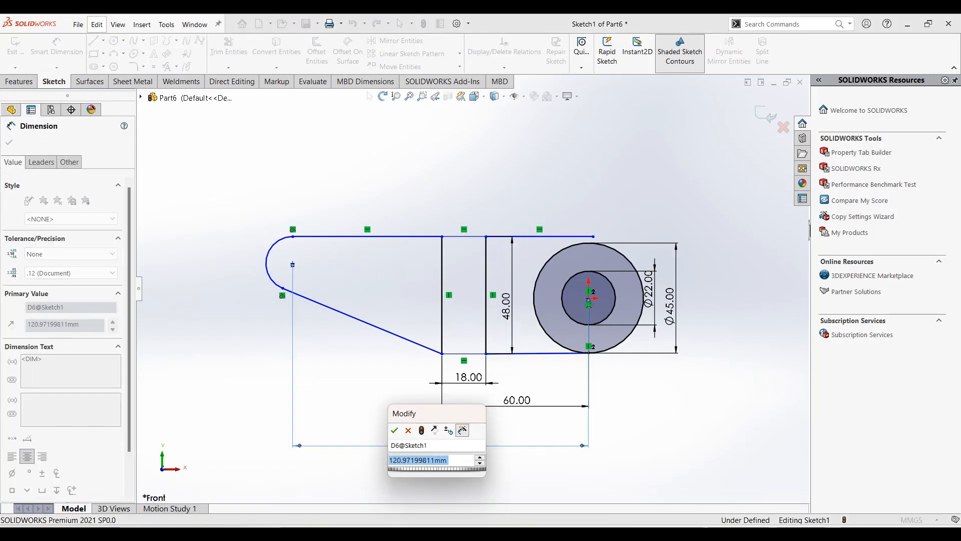
key(Return)
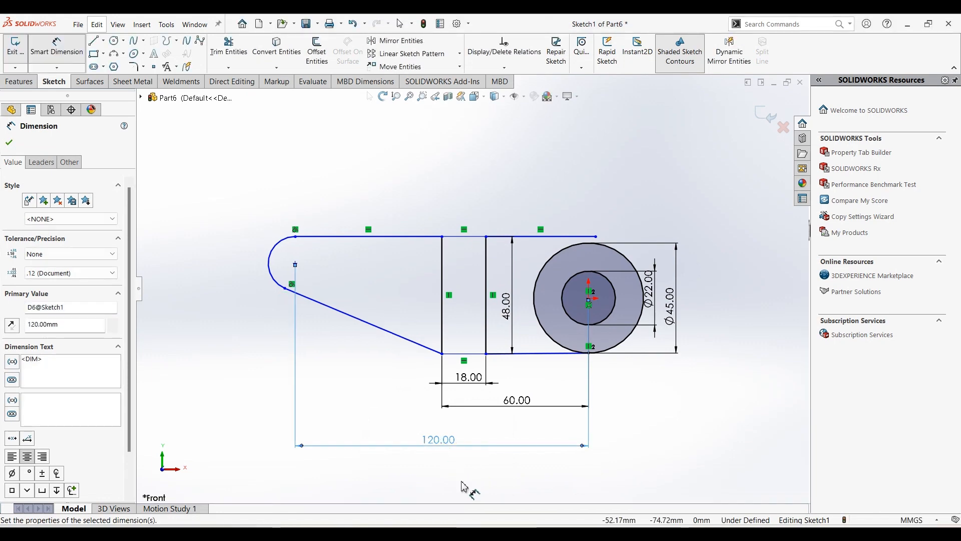
Step: Check the arm's end radius in the Part381 PDF drawing and dimension the end arc as R16 mm
click(399, 522)
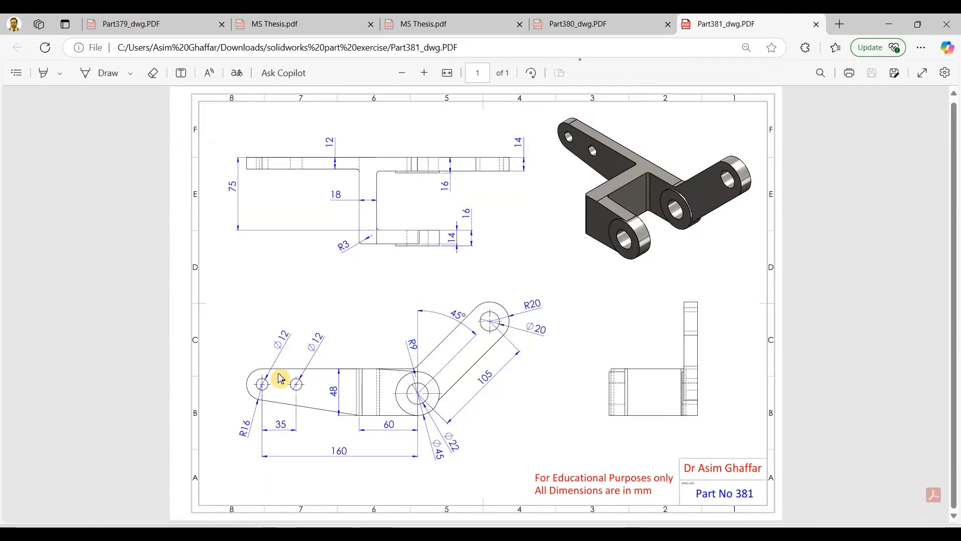
click(889, 24)
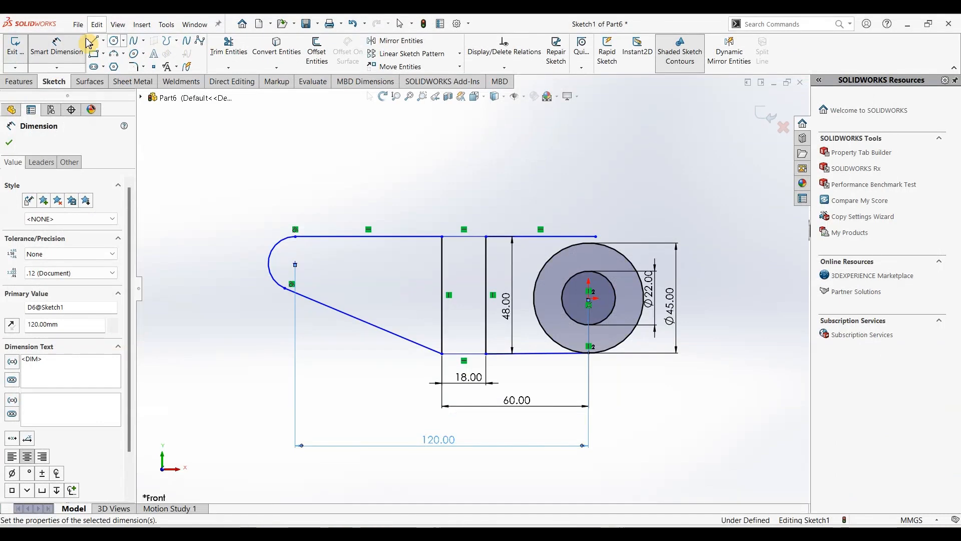
click(270, 235)
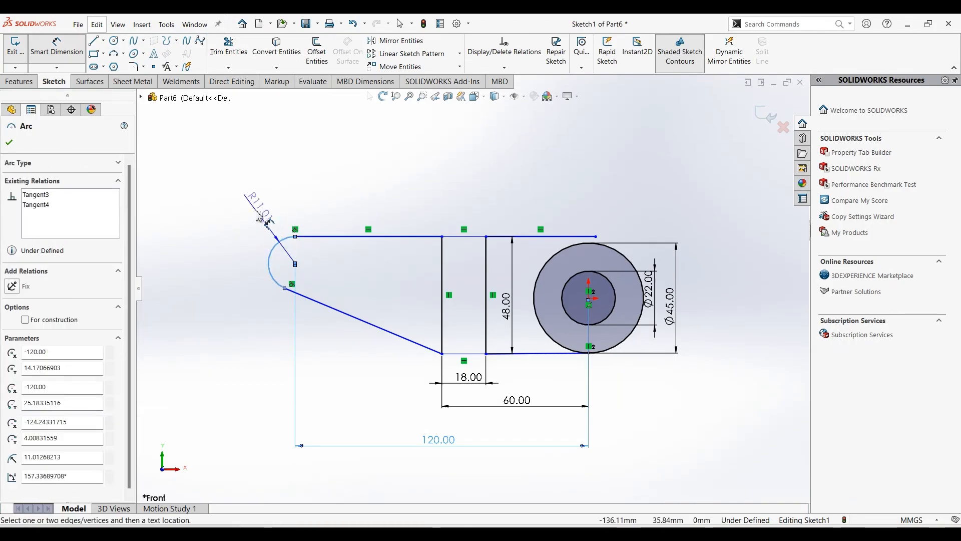
click(257, 214)
text(16)
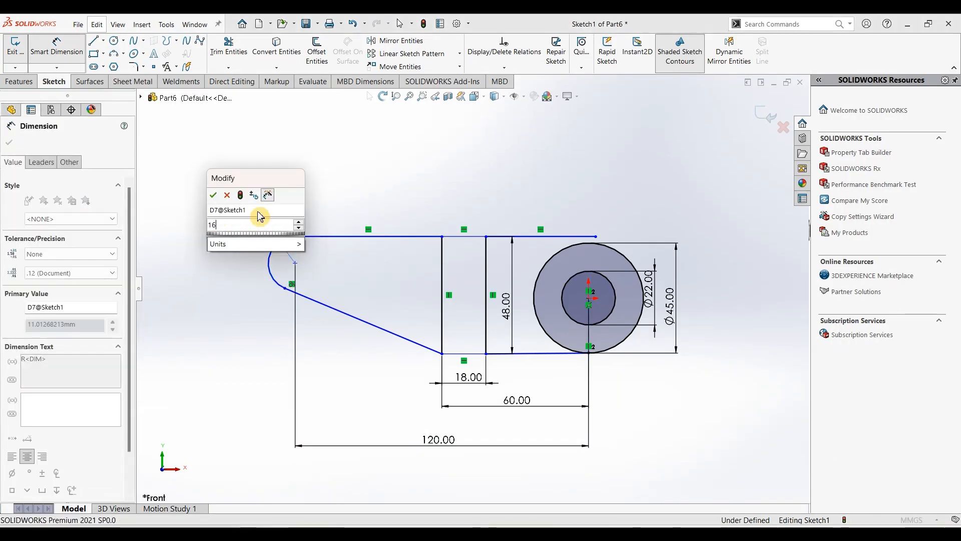
key(Return)
click(424, 324)
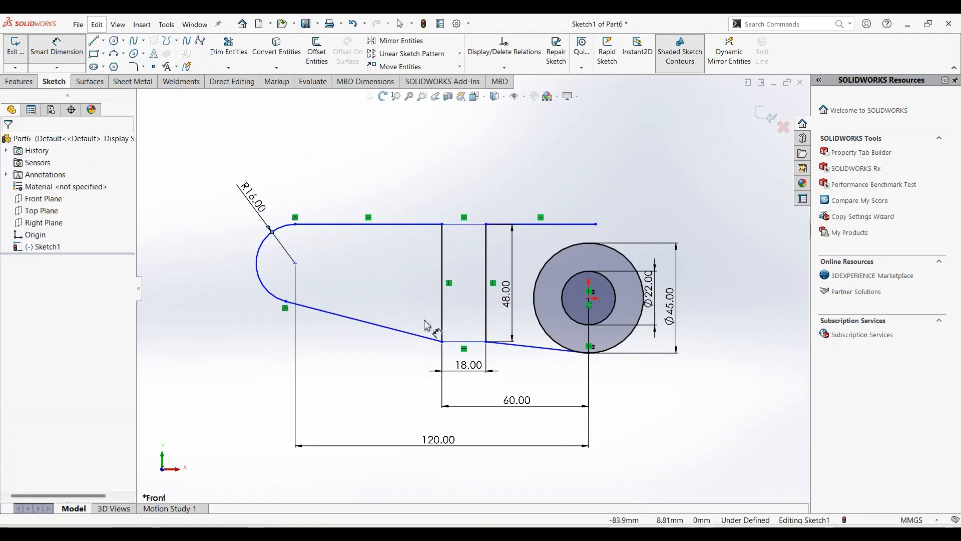
key(Escape)
Step: Make the lower line between the strip and the hub horizontal
click(531, 346)
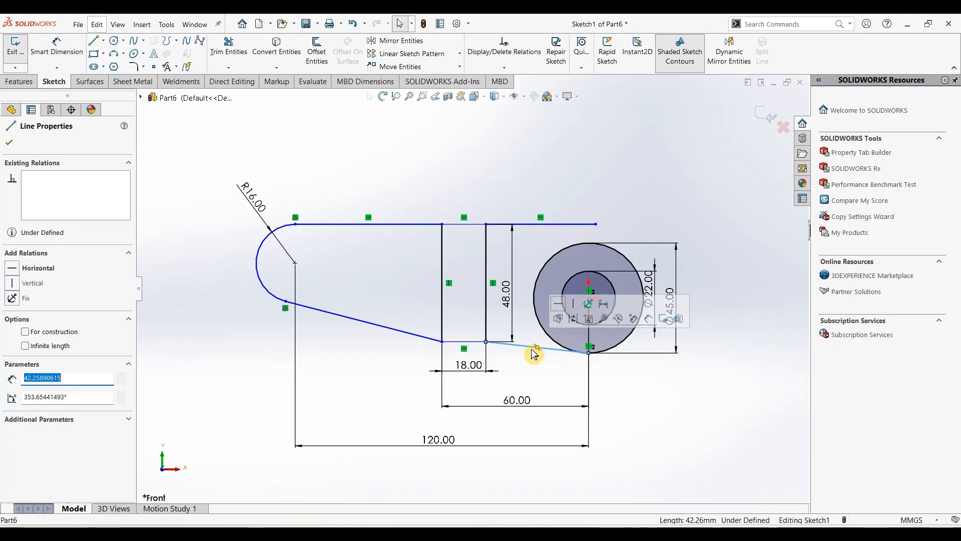
click(560, 311)
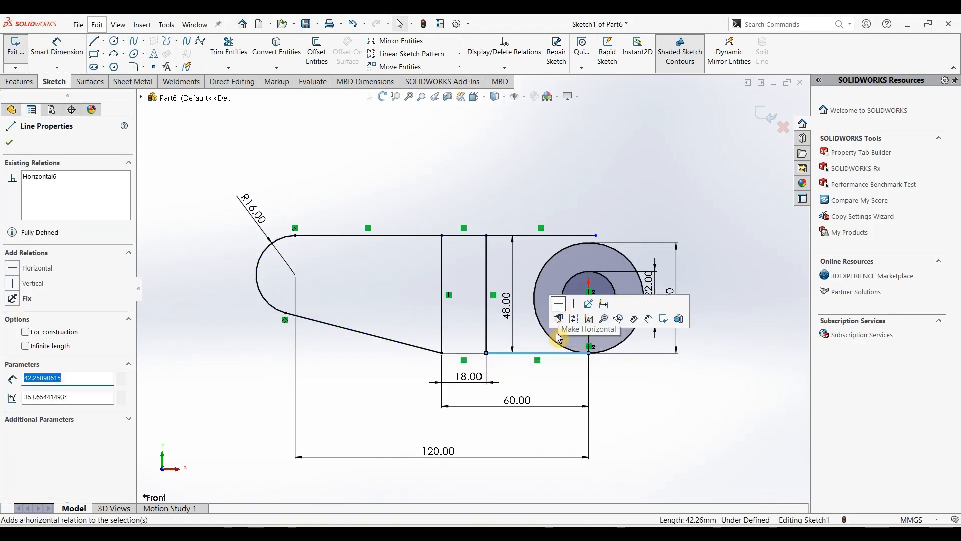
click(670, 413)
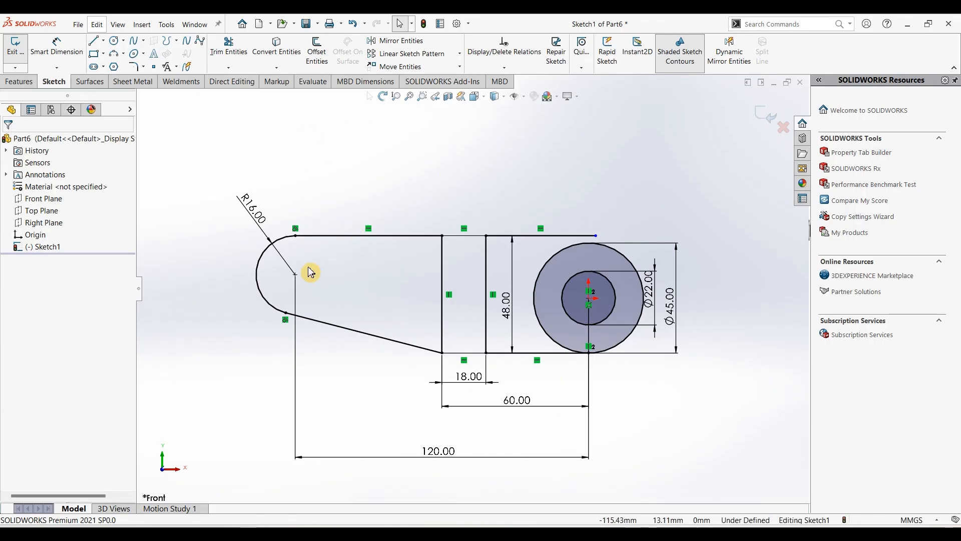
Step: Draw a circle about 15 mm in diameter at the arm's end-arc centre and a smaller circle beside it inside the arm
click(133, 54)
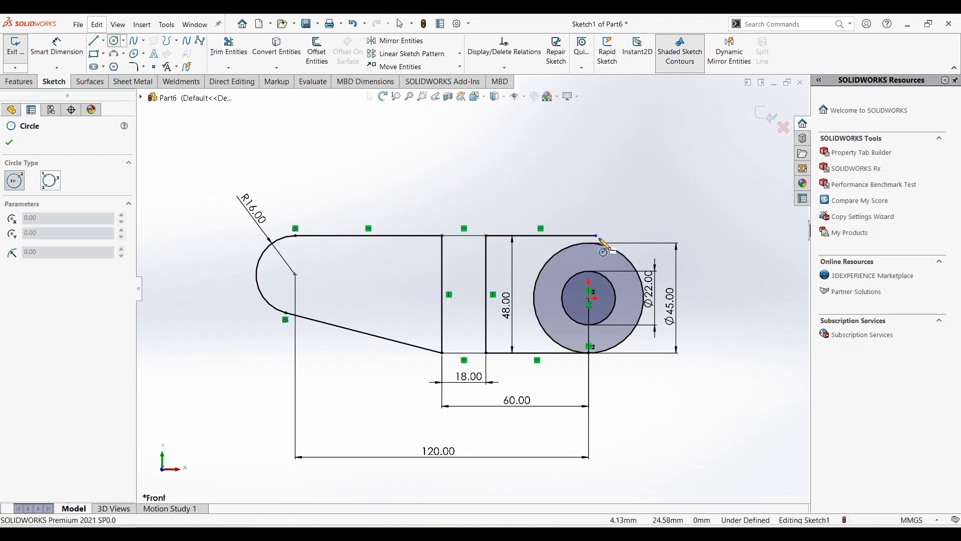
click(294, 275)
click(313, 276)
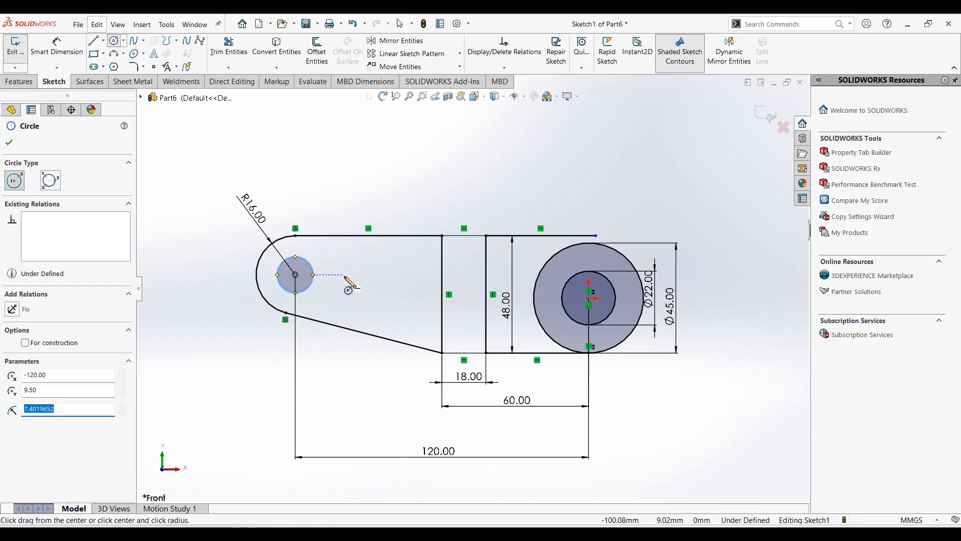
click(343, 274)
click(355, 274)
key(Escape)
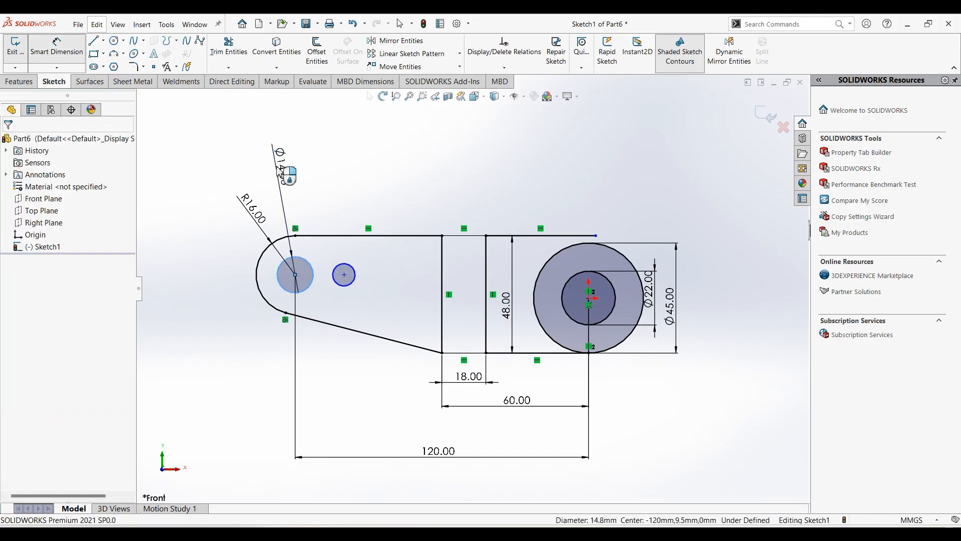
Step: Dimension the circle at the arm's end-arc centre with a diameter of 12 mm
click(286, 176)
text(12)
key(Return)
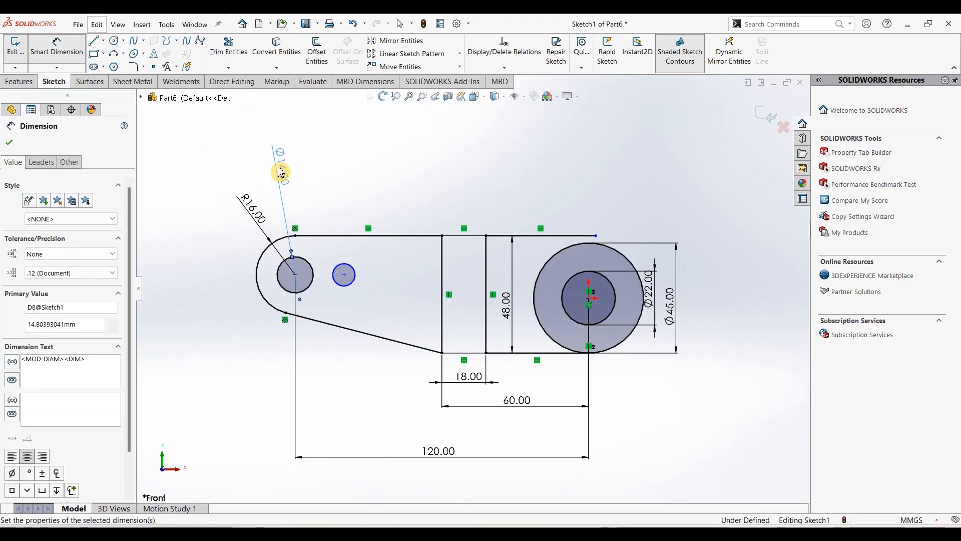
key(Escape)
Step: Add an equal relation between the two hole circles in the arm
click(349, 265)
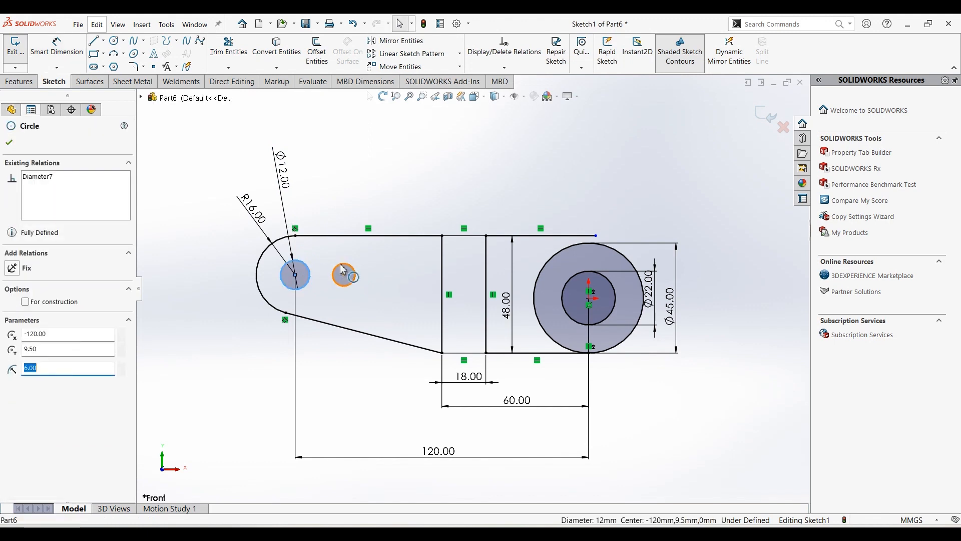
ctrl+click(349, 264)
click(419, 228)
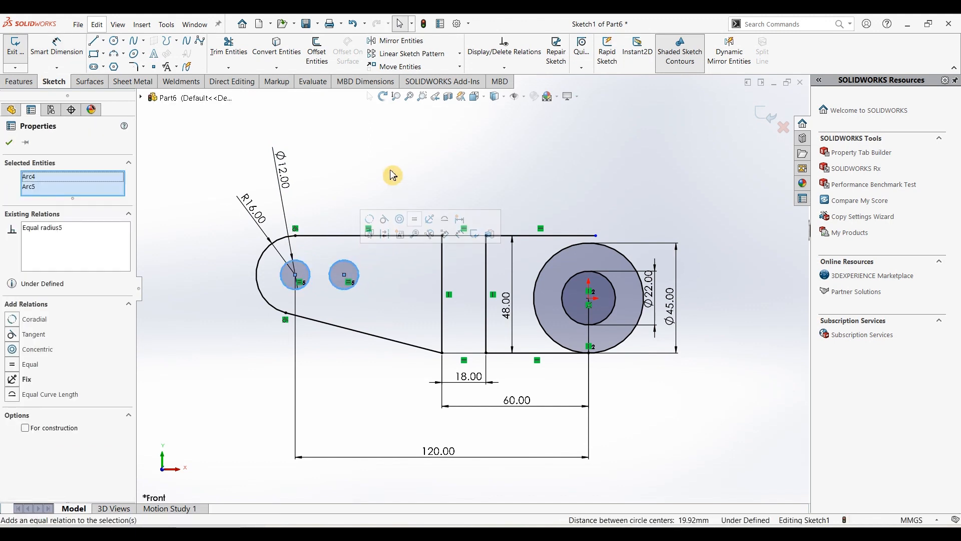
key(Escape)
Step: Dimension the horizontal distance between the centres of the arm's two hole circles as 35 mm
click(56, 48)
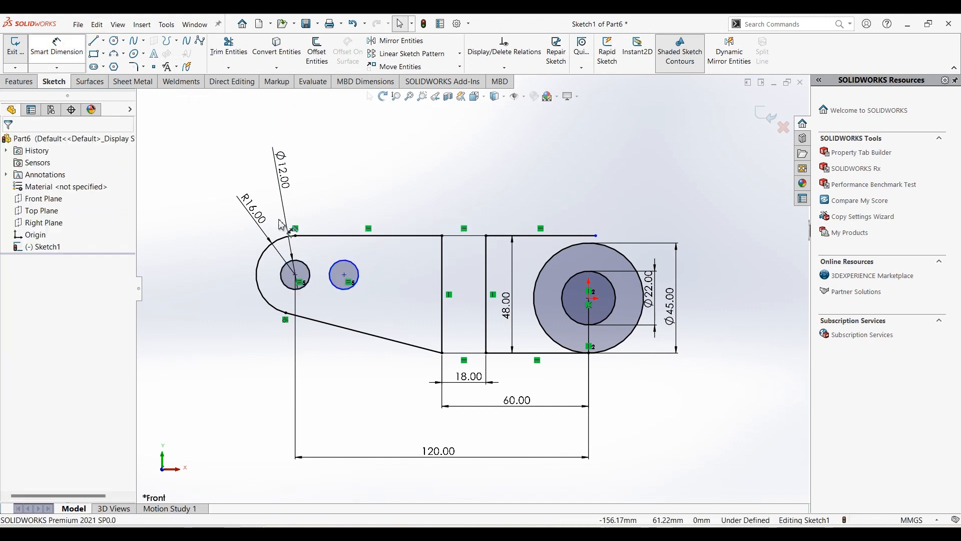
click(344, 275)
click(296, 274)
click(331, 338)
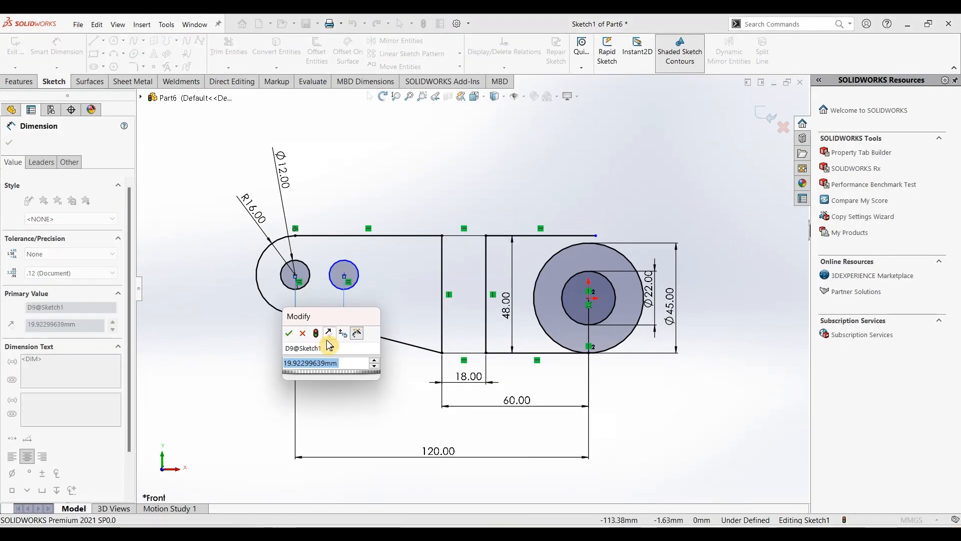
text(35)
key(Return)
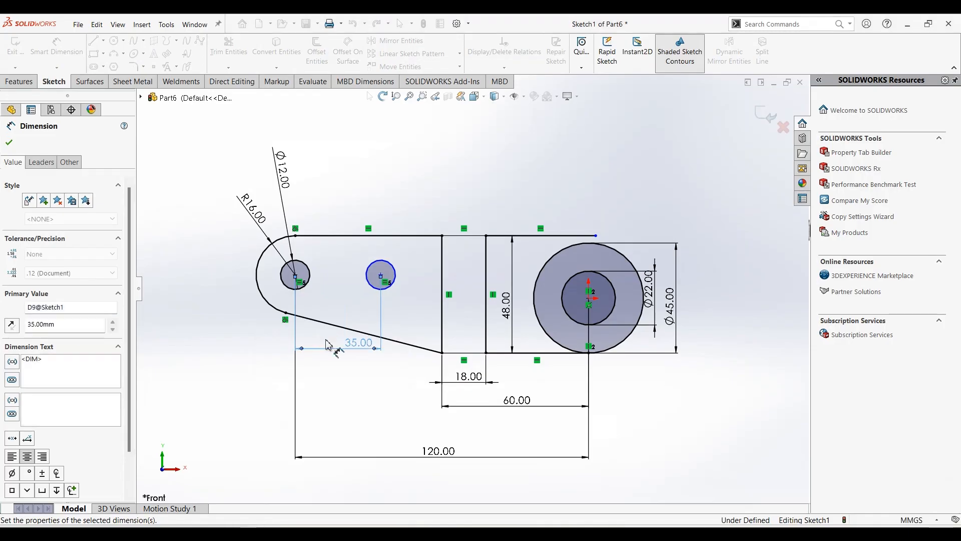
key(Escape)
Step: Add a horizontal relation between the centre points of the arm's two hole circles
click(295, 274)
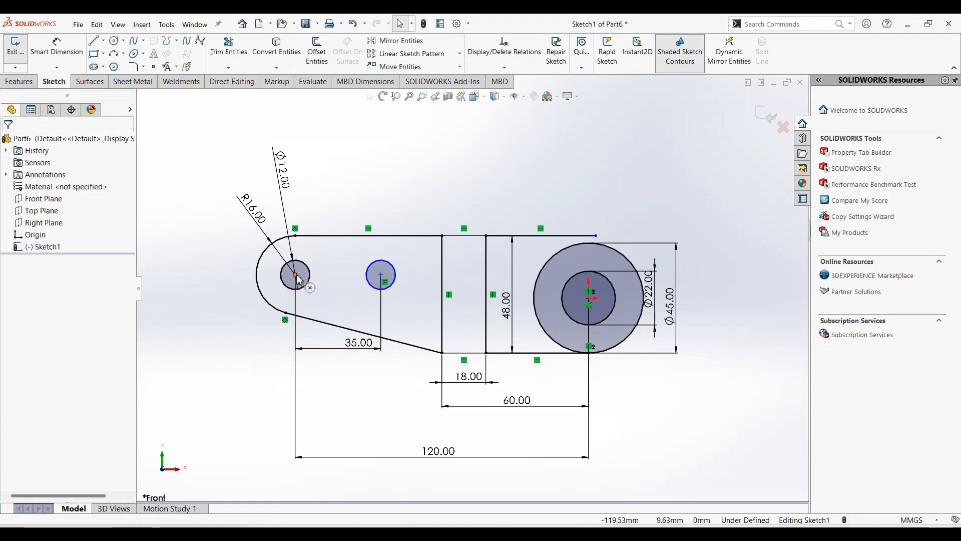
ctrl+click(381, 275)
click(415, 232)
click(391, 178)
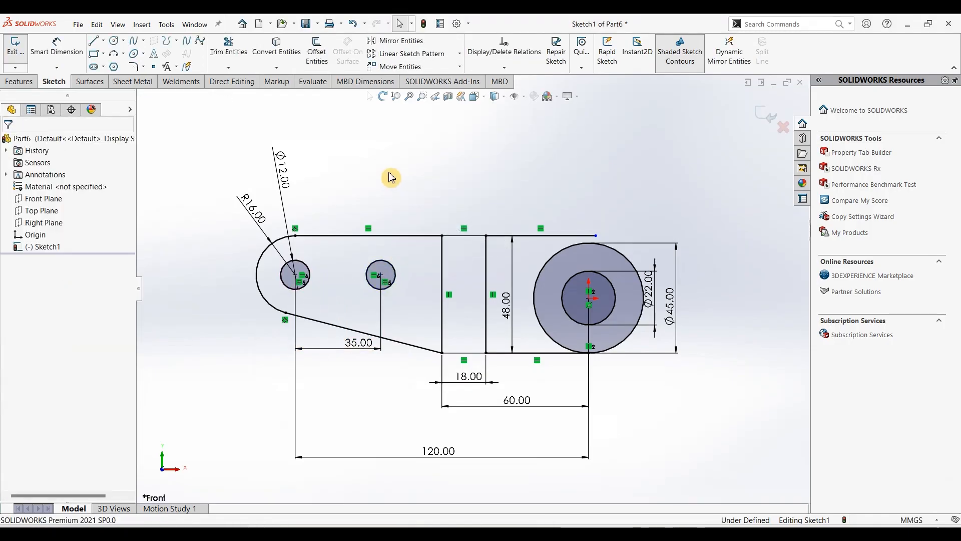
key(f)
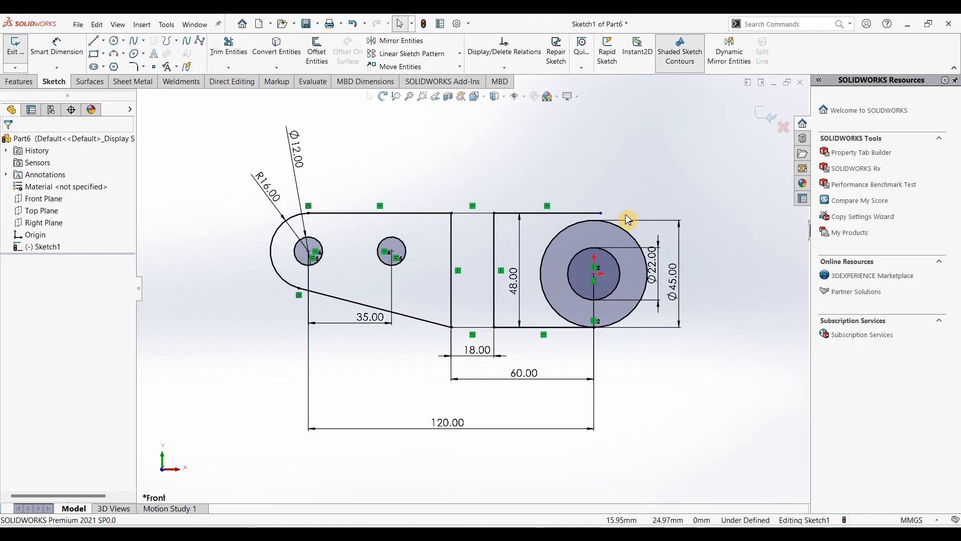
click(397, 99)
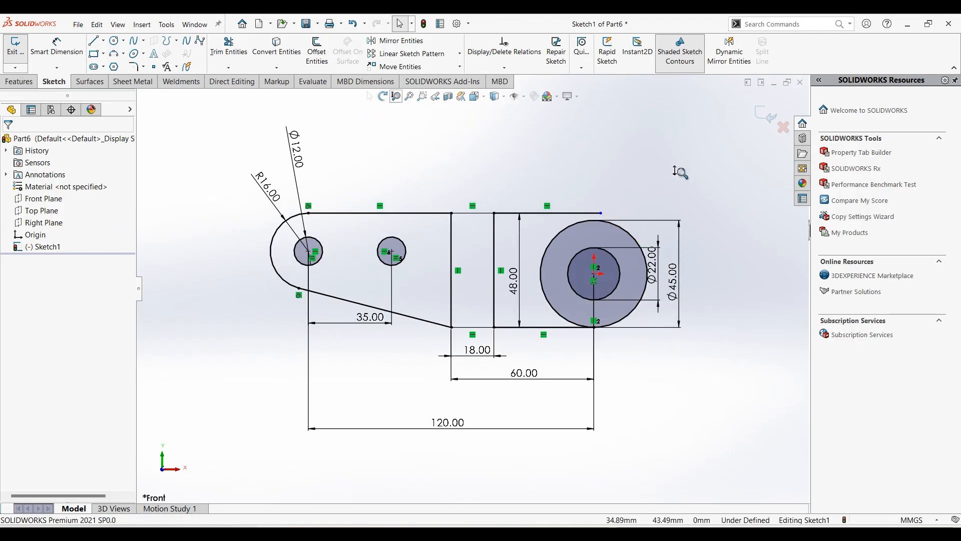
drag(726, 176, 713, 197)
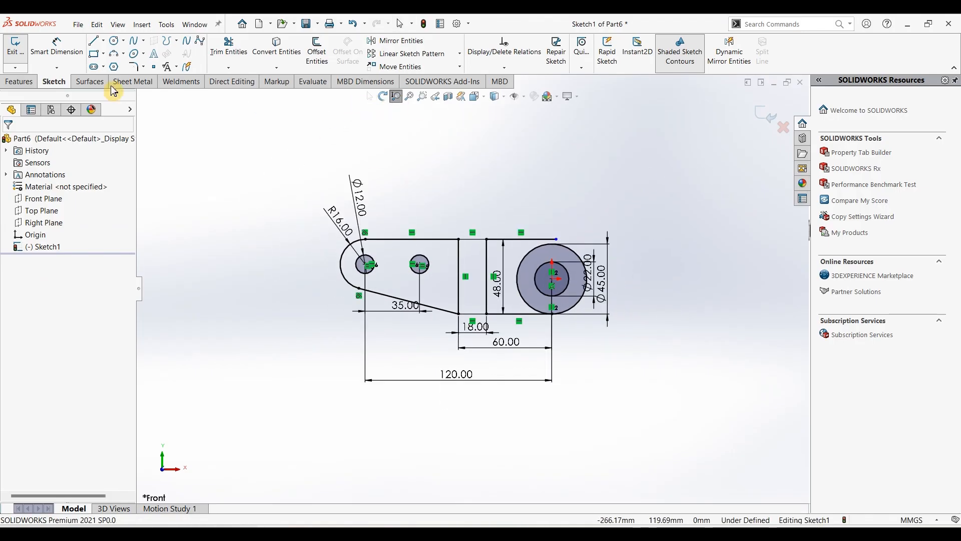
Step: Sketch the angled arm from the upper horizontal line's end: a line about 74 mm long, a tangent arc of about 22 mm radius, and a line back to the hub circle
key(l)
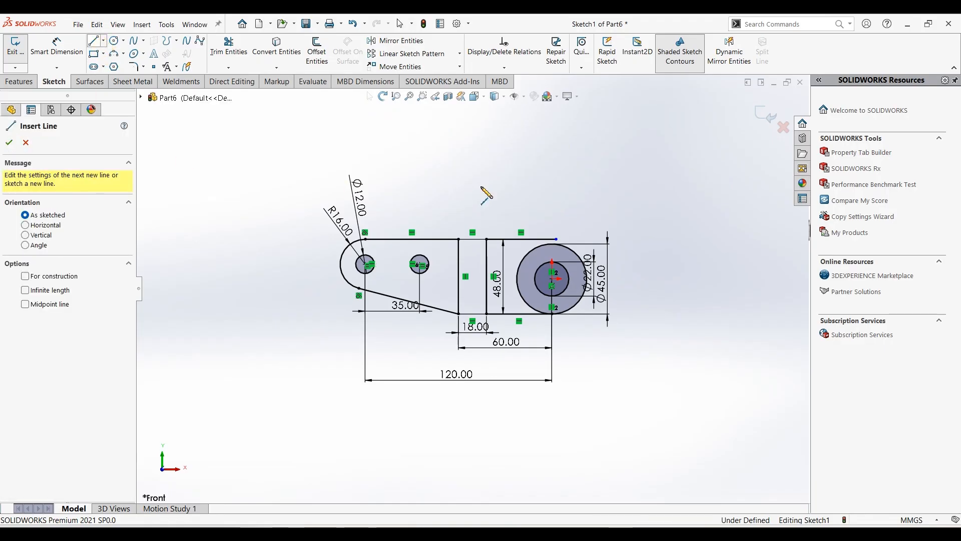
click(557, 239)
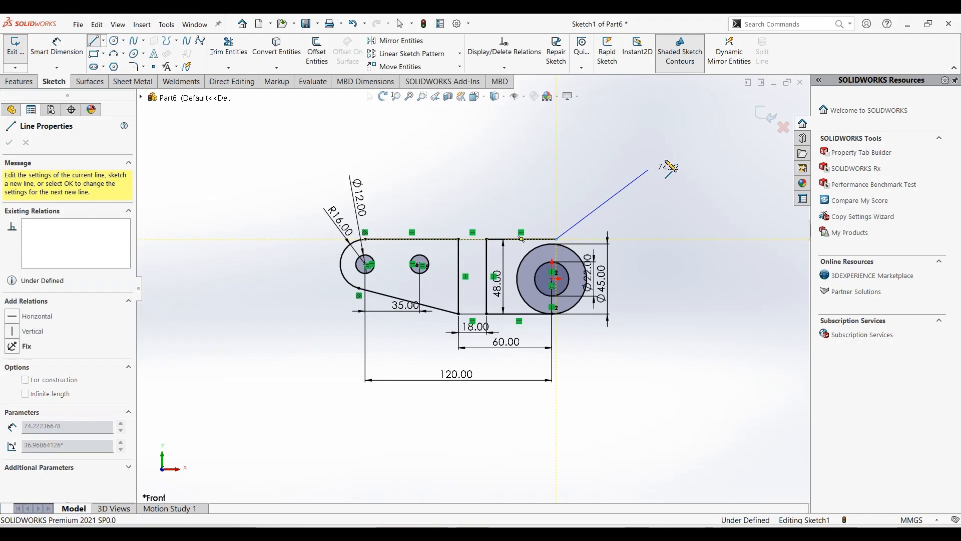
click(649, 170)
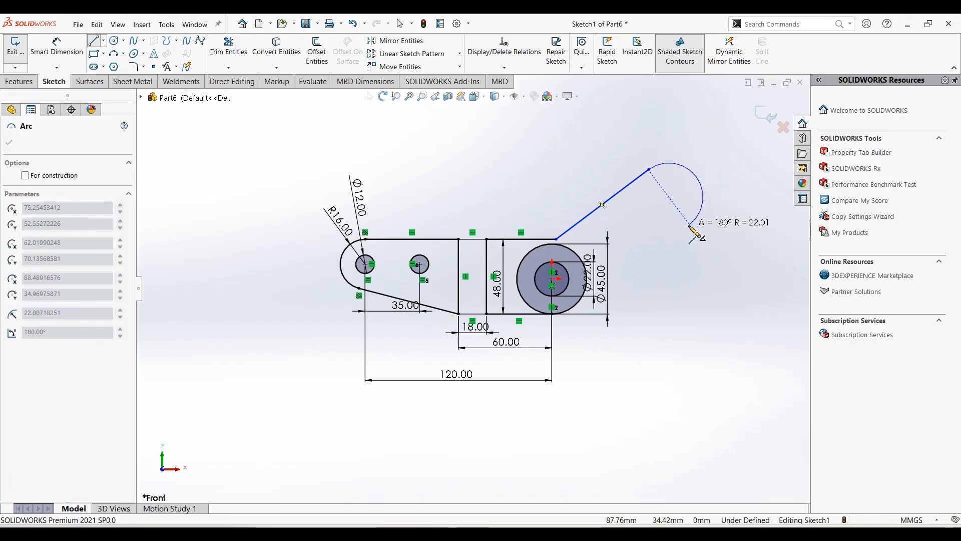
click(690, 225)
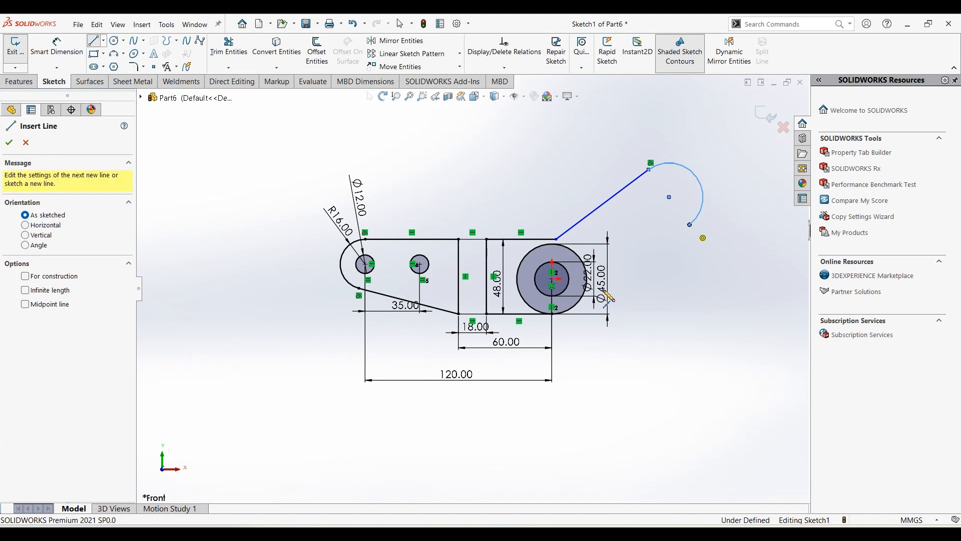
click(580, 300)
key(Escape)
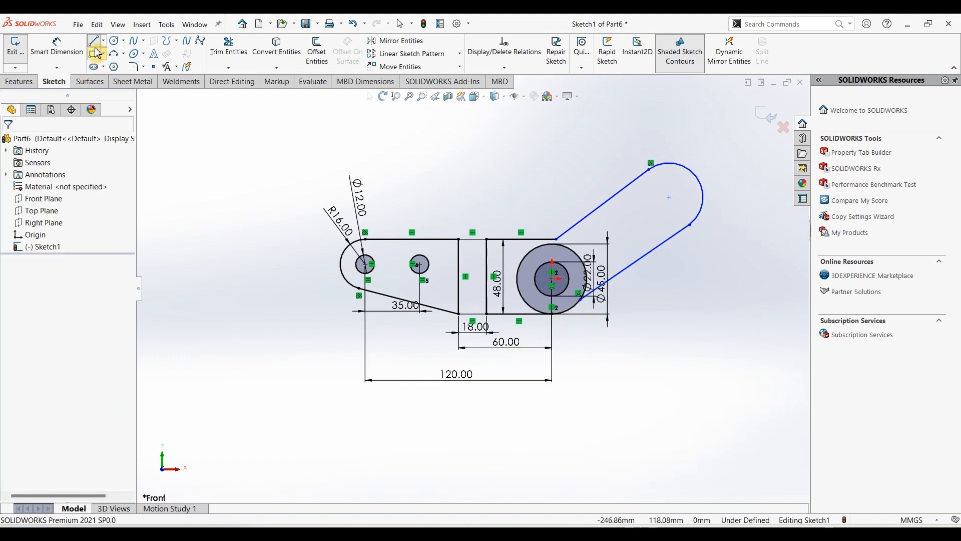
Step: Draw a vertical centerline about 67 mm long from the origin and another from the origin to the angled arm's arc centre
click(104, 40)
click(116, 58)
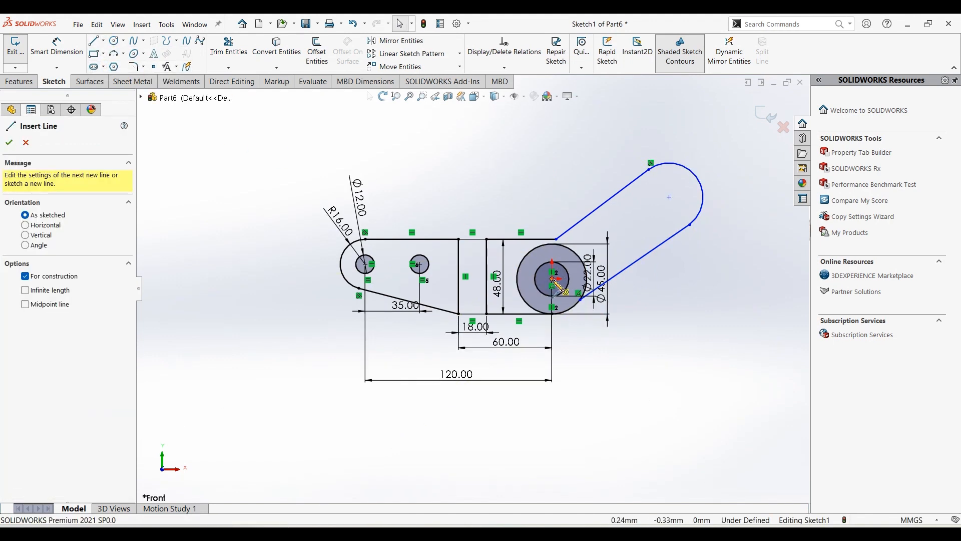
click(552, 240)
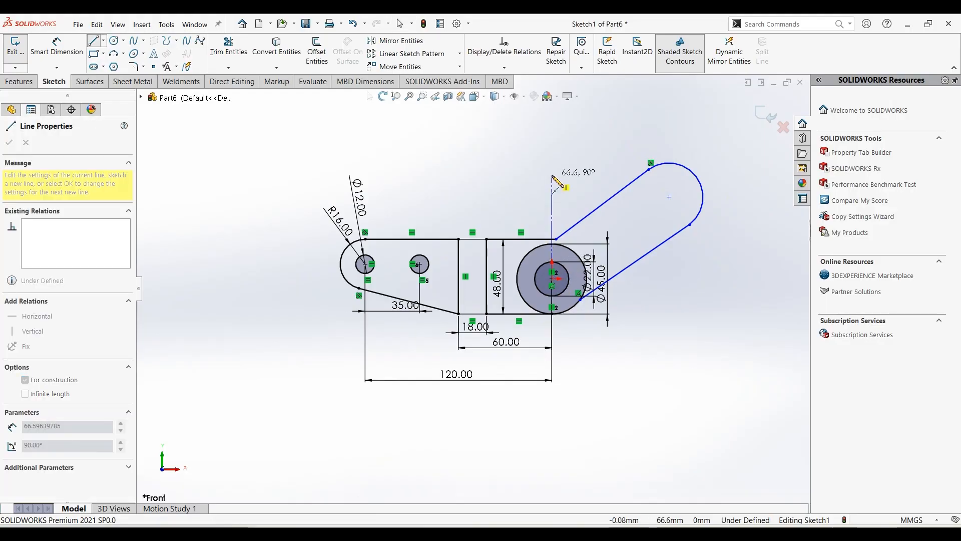
double_click(552, 175)
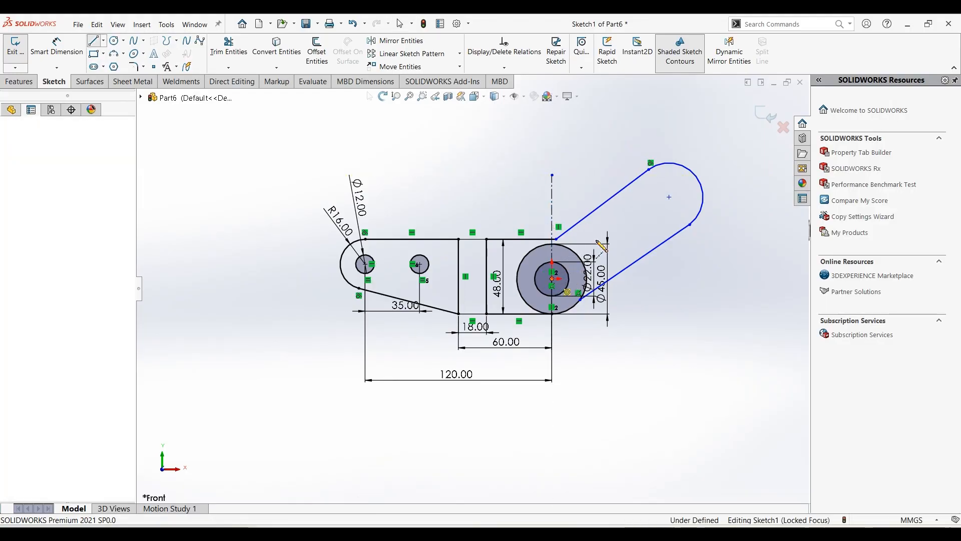
double_click(669, 197)
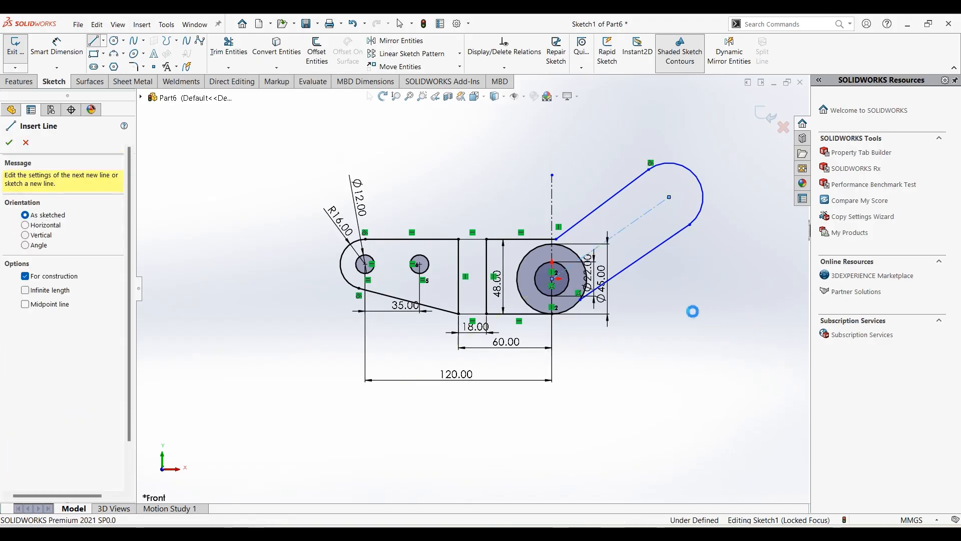
key(Escape)
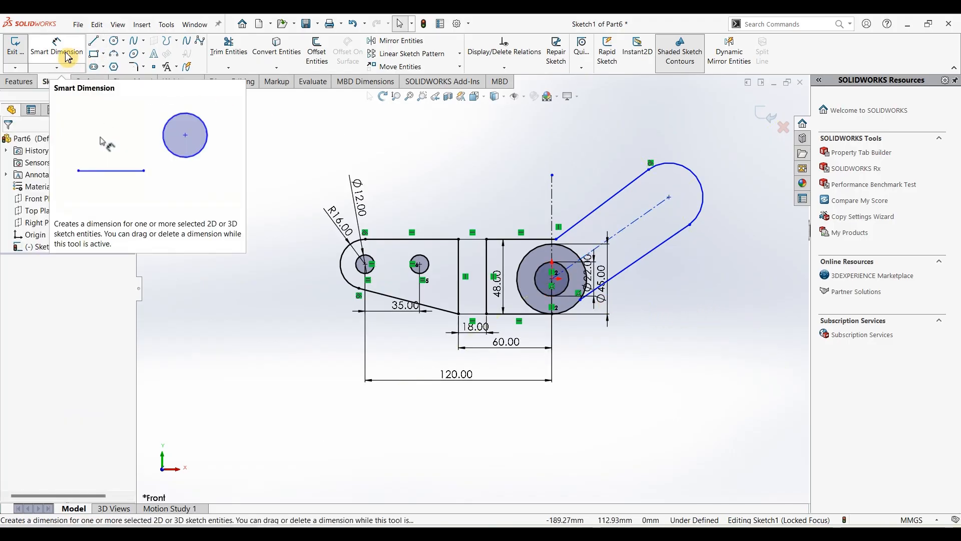
Step: Make the angled arm's two side lines parallel to its centerline
click(621, 191)
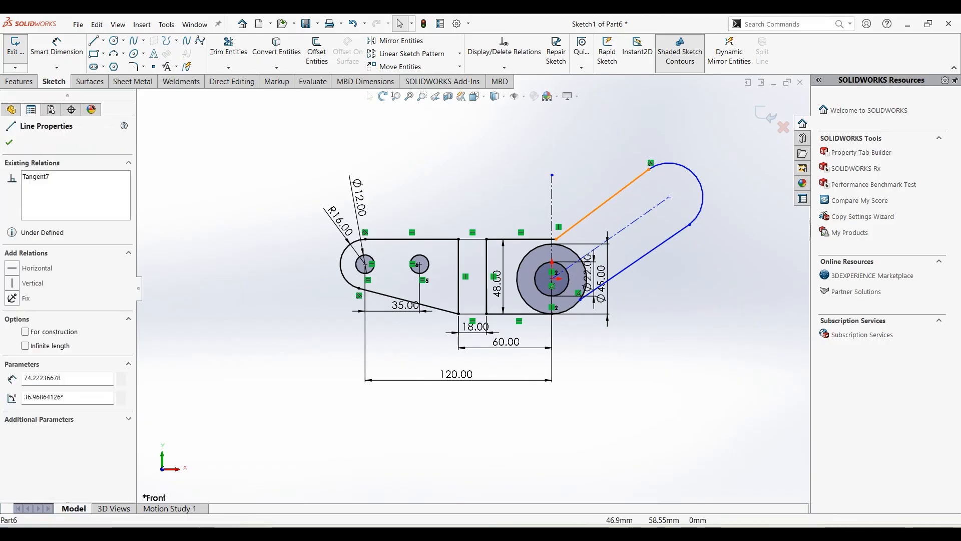
ctrl+click(651, 228)
ctrl+click(658, 254)
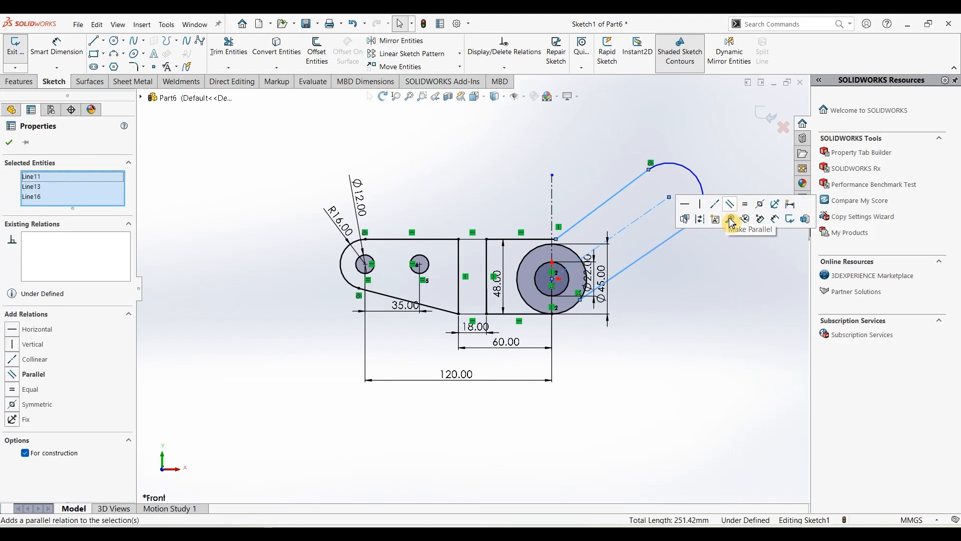
click(731, 220)
click(715, 307)
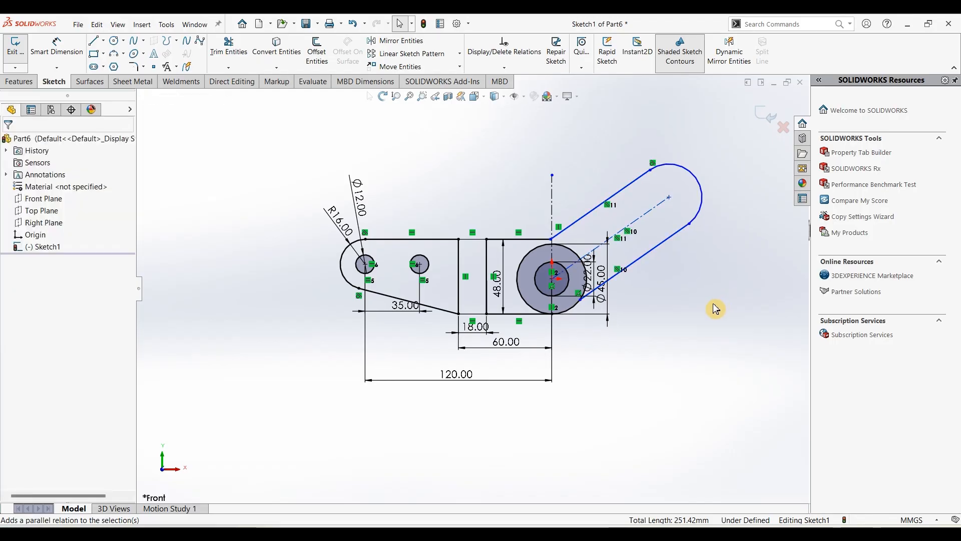
Step: Add a tangent relation where the angled arm's end arc meets its lower side line
click(690, 225)
click(731, 186)
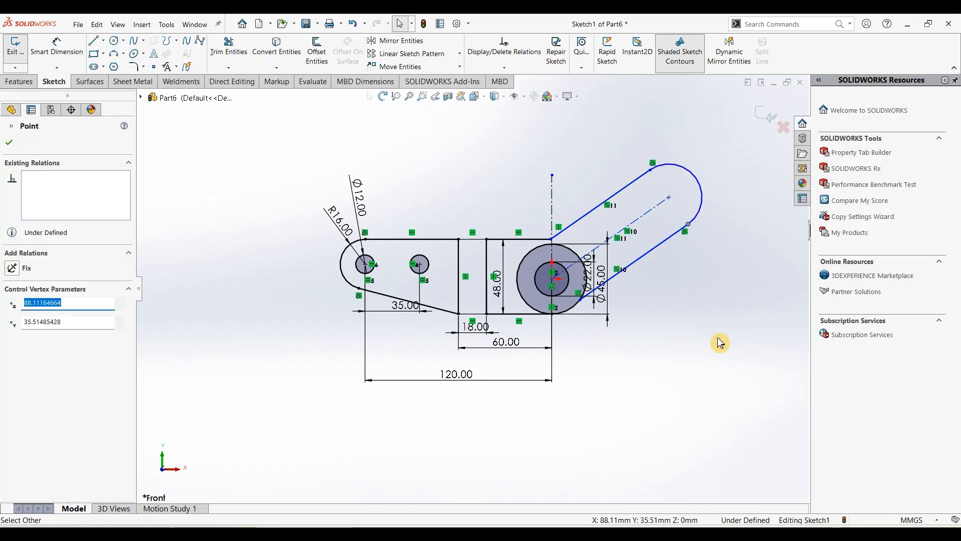
click(719, 340)
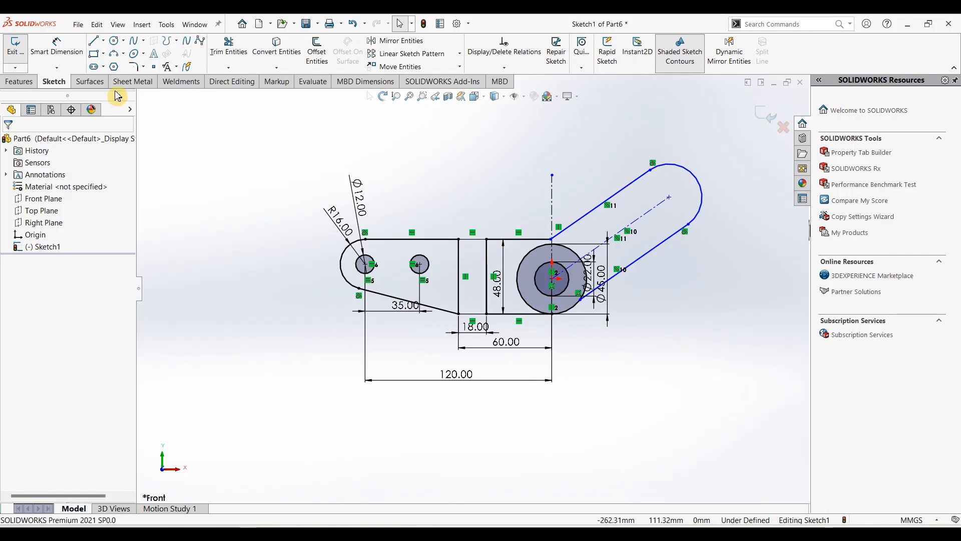
Step: Dimension the angle between the vertical centerline and the angled arm's centerline as 45°
click(57, 47)
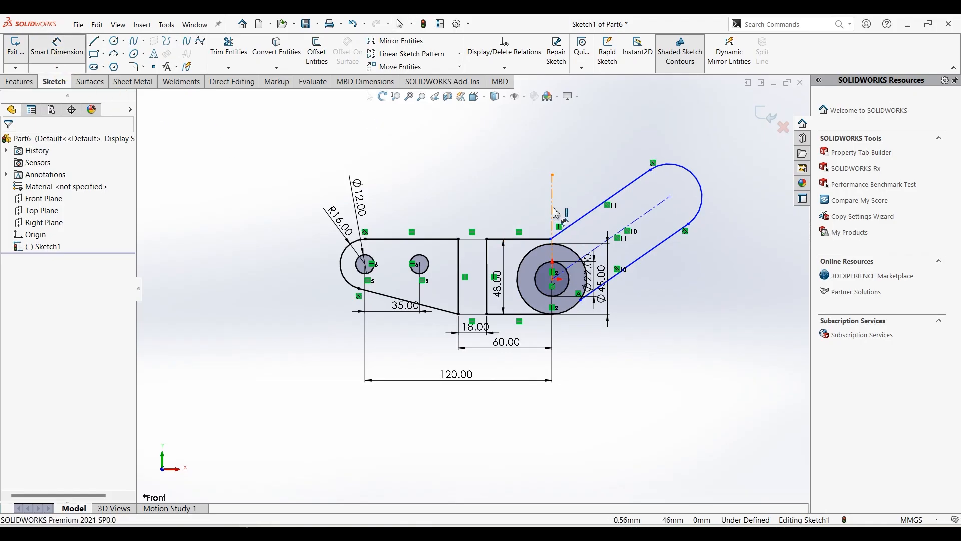
click(553, 213)
click(631, 223)
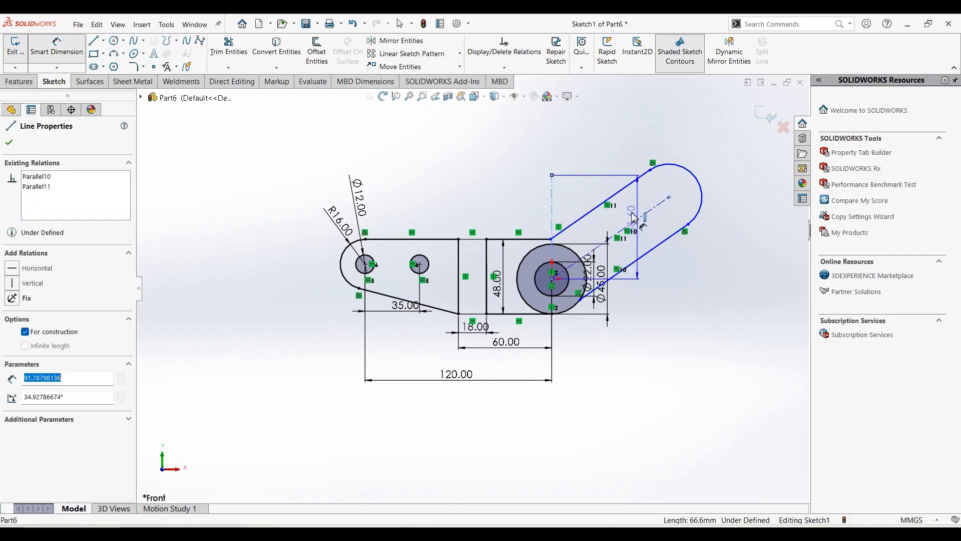
click(599, 205)
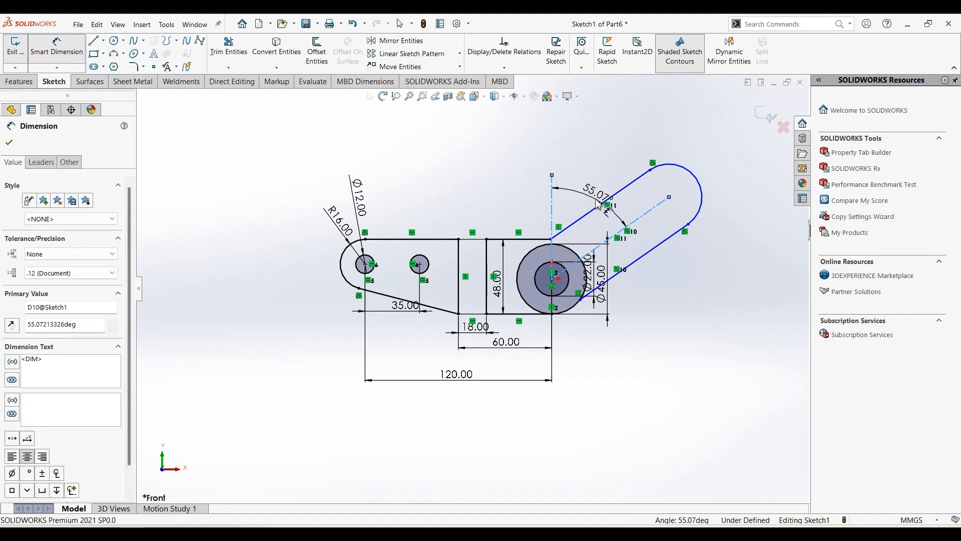
text(45)
key(Return)
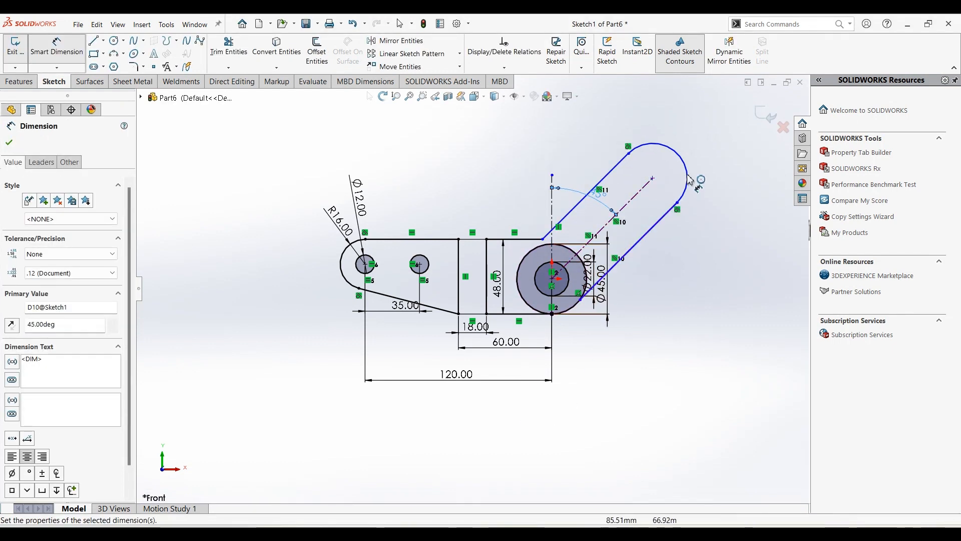
Step: Check the arm's end radius in the PDF drawing and dimension the angled arm's end arc with a 20 mm radius
key(alt+Tab)
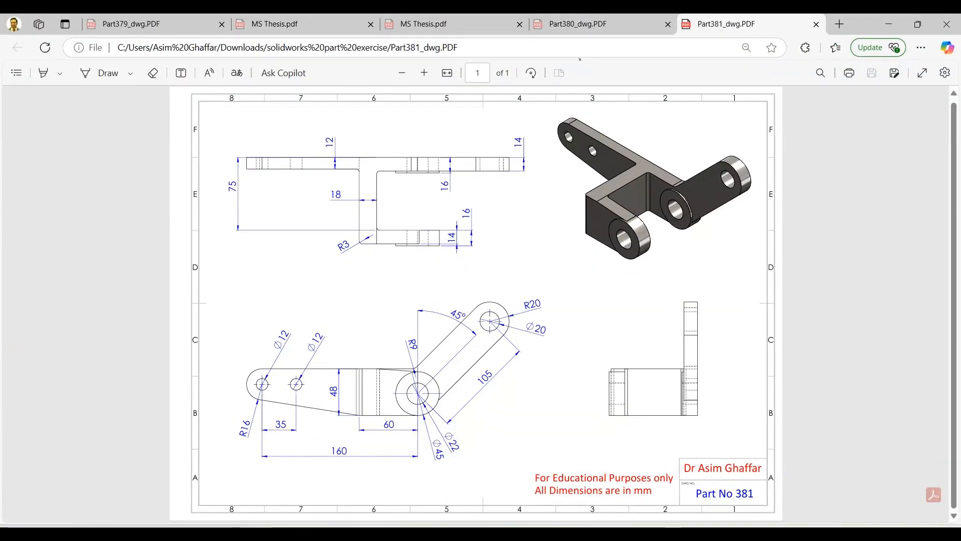
key(alt+Tab)
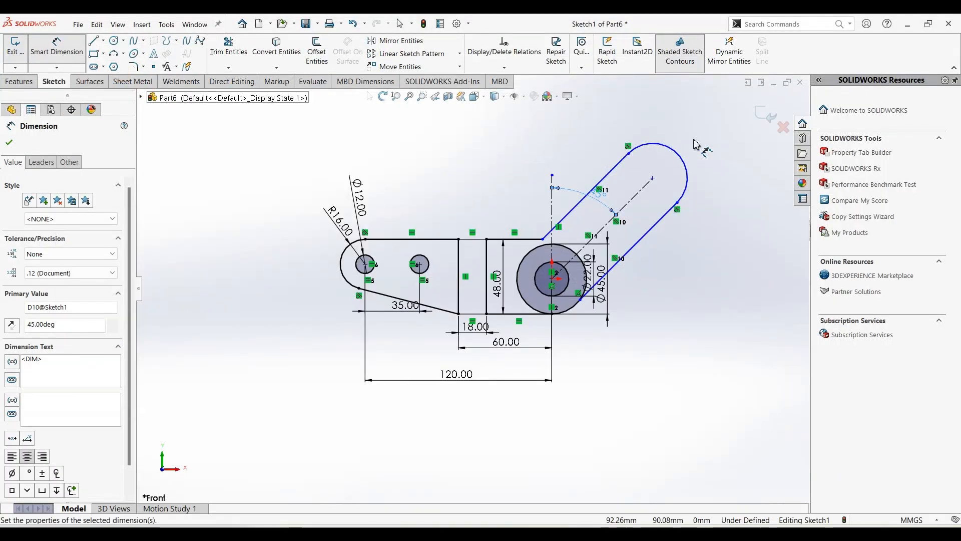
click(720, 155)
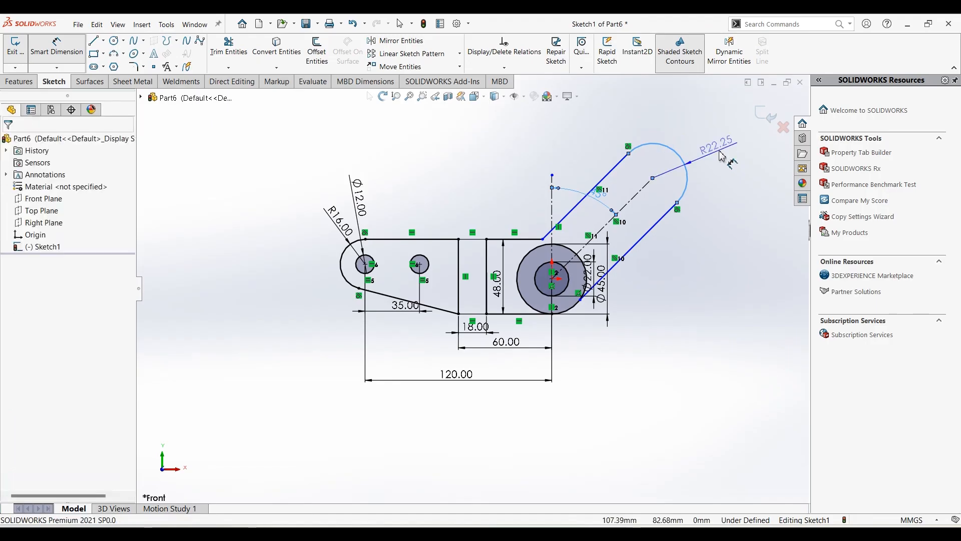
click(721, 155)
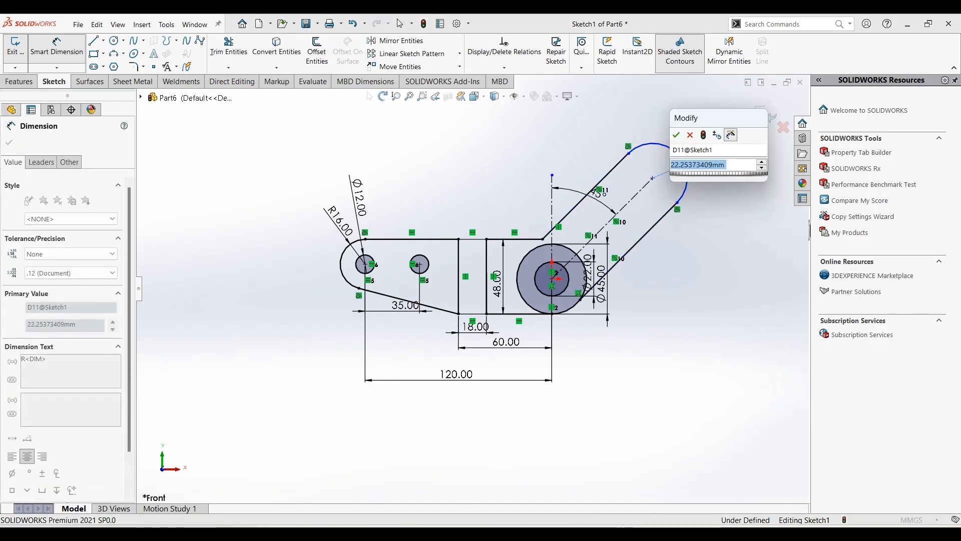
key(Return)
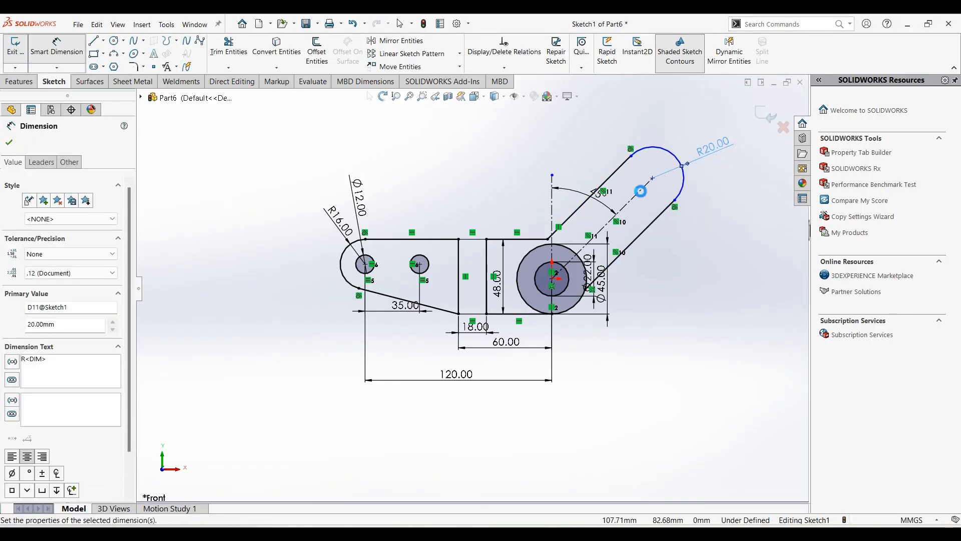
click(629, 201)
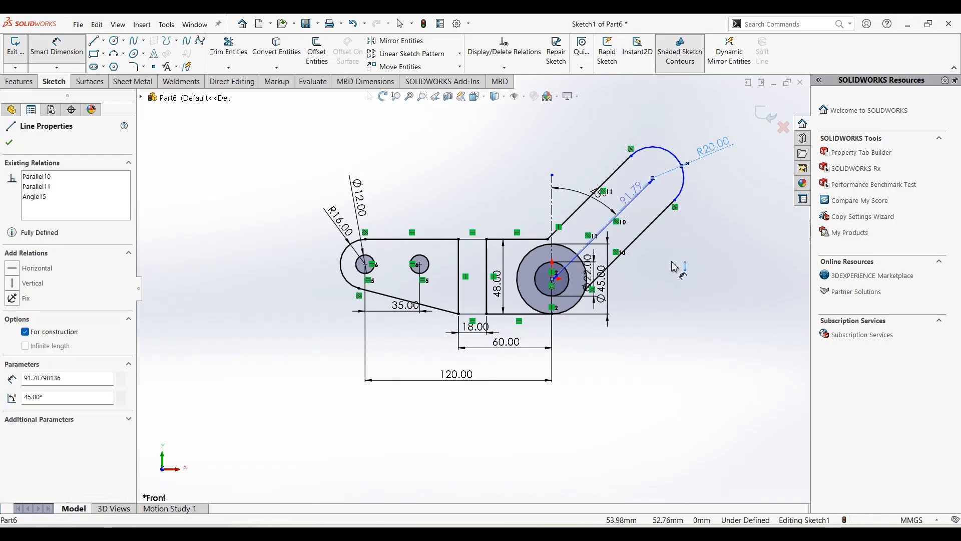
click(673, 268)
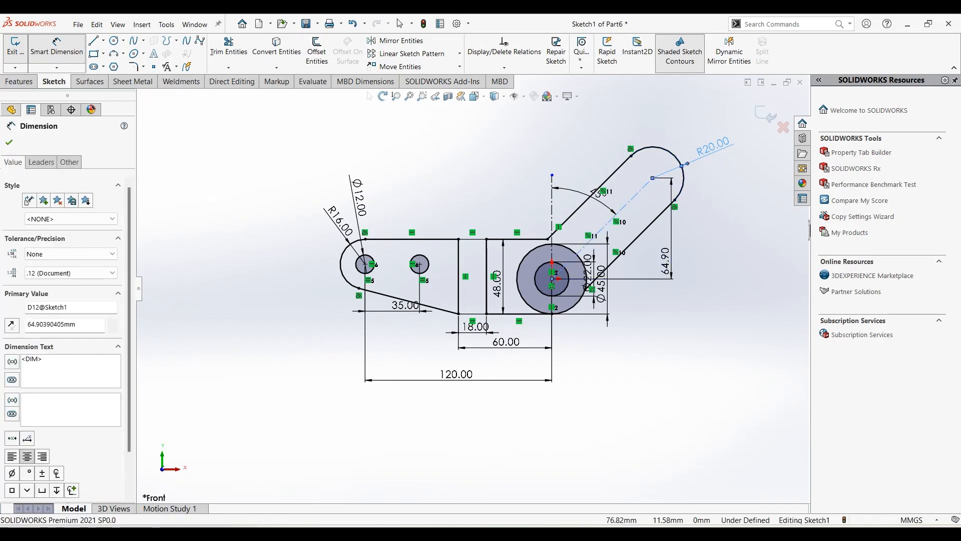
click(672, 238)
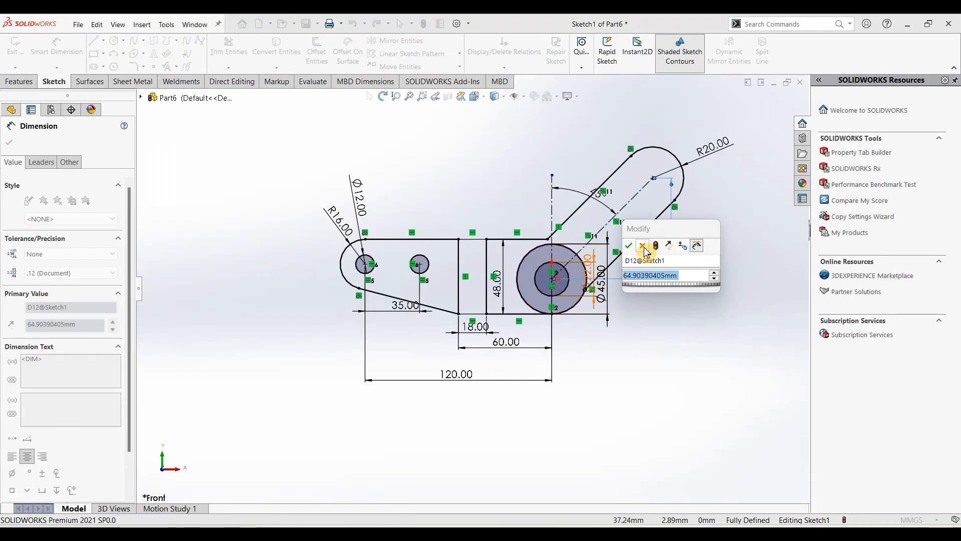
key(Return)
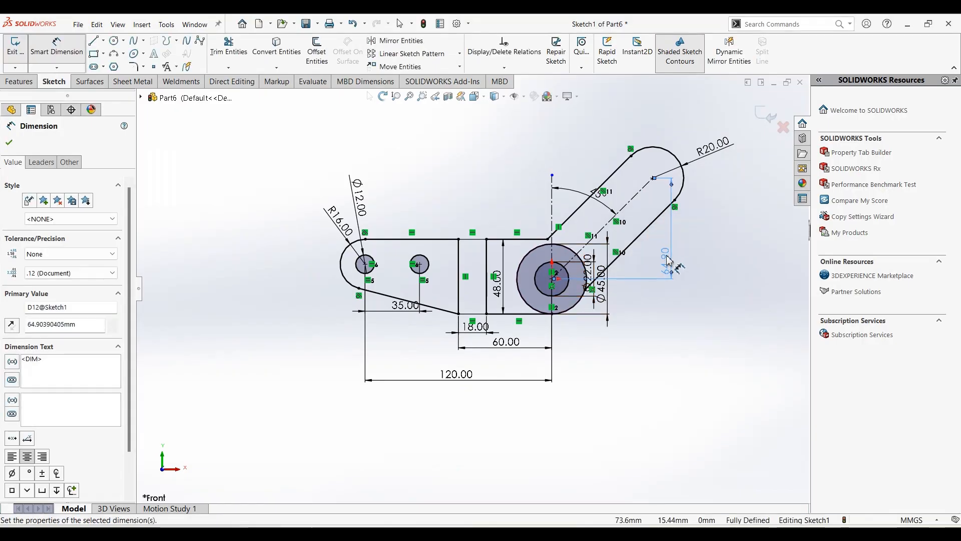
key(Delete)
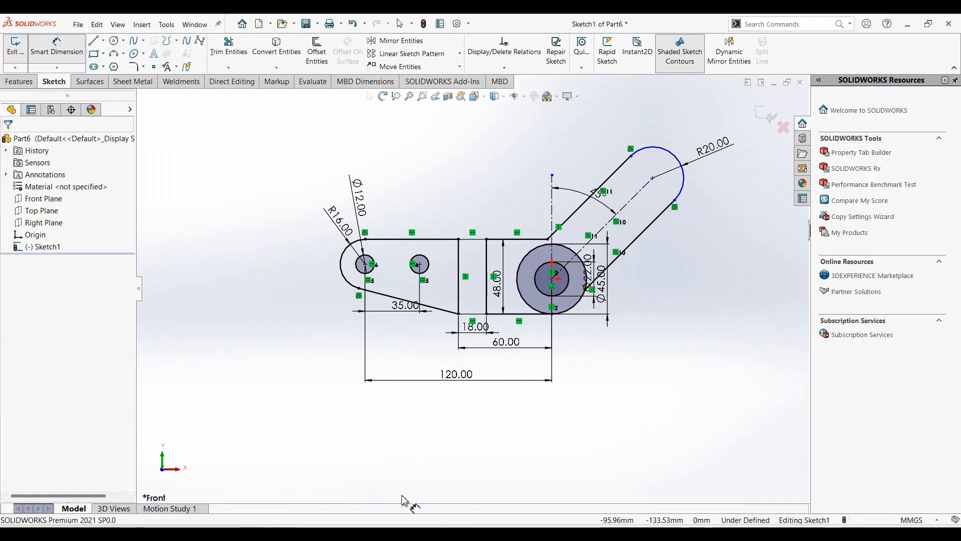
key(alt+Tab)
key(alt+Tab)
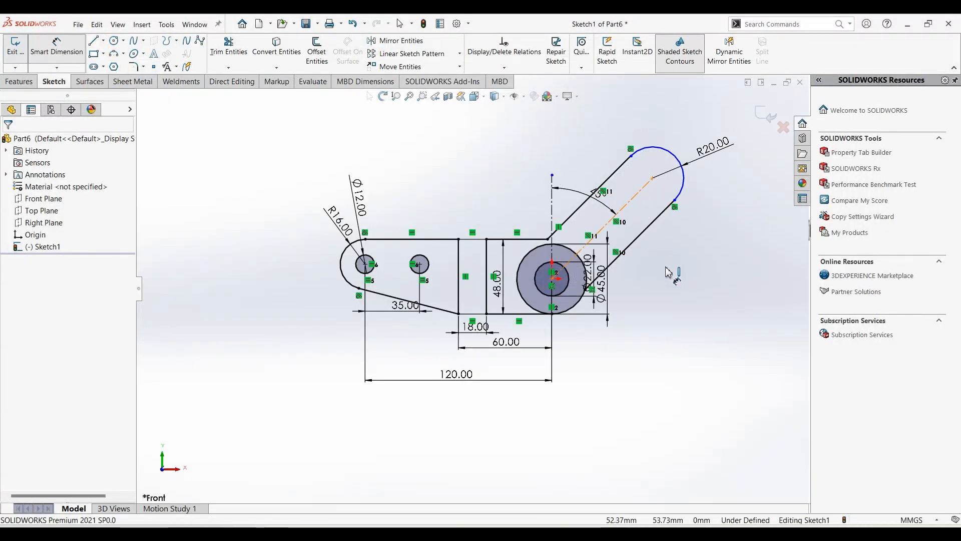
click(609, 220)
click(667, 274)
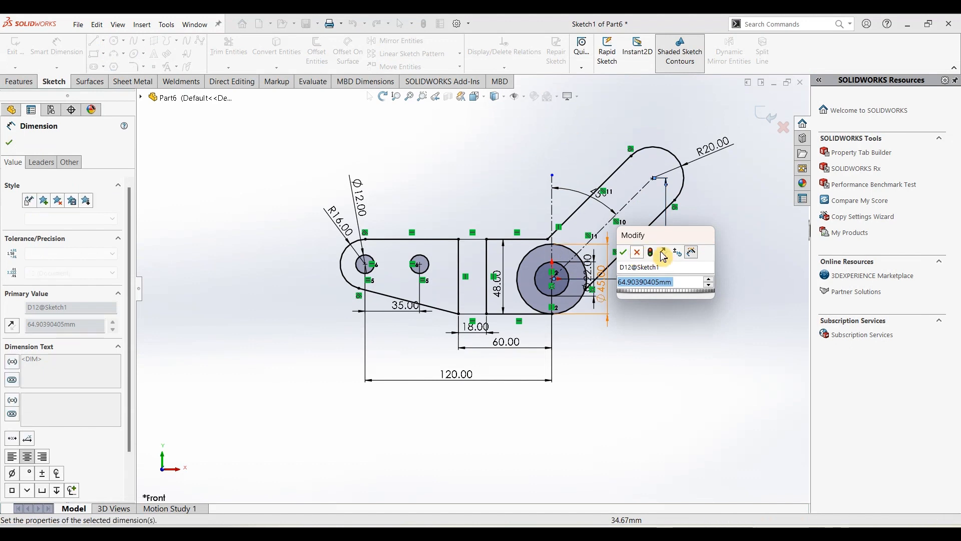
key(Return)
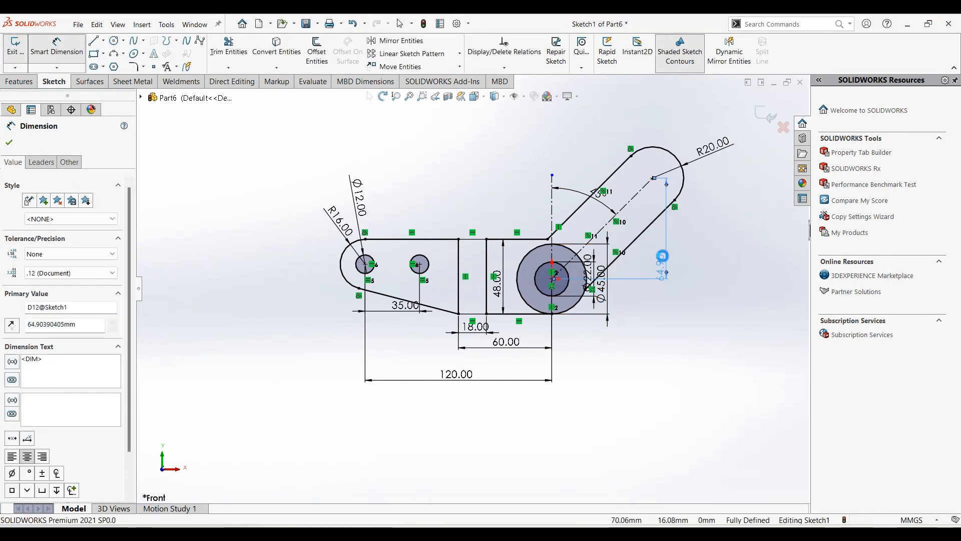
key(Delete)
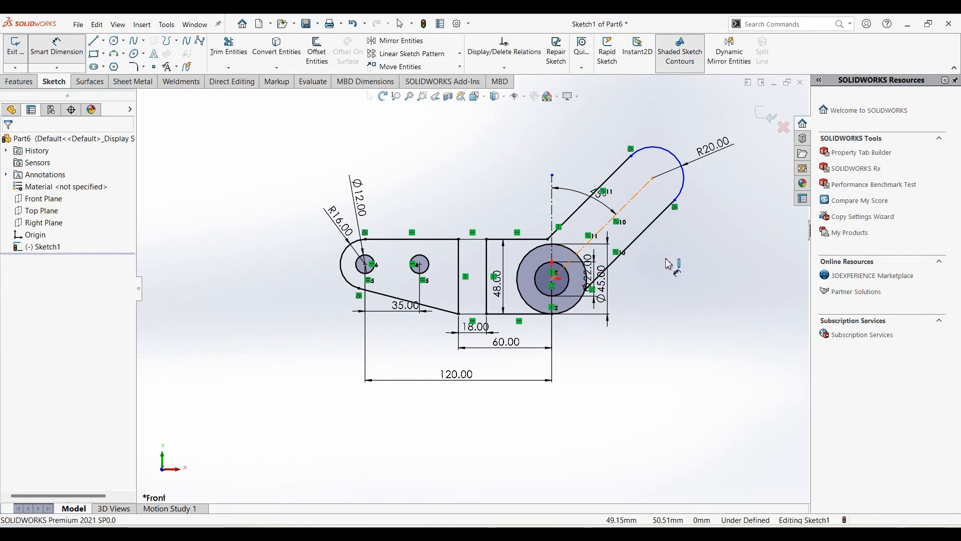
Step: Dimension the length of the angled arm's centerline as 105 mm
click(631, 203)
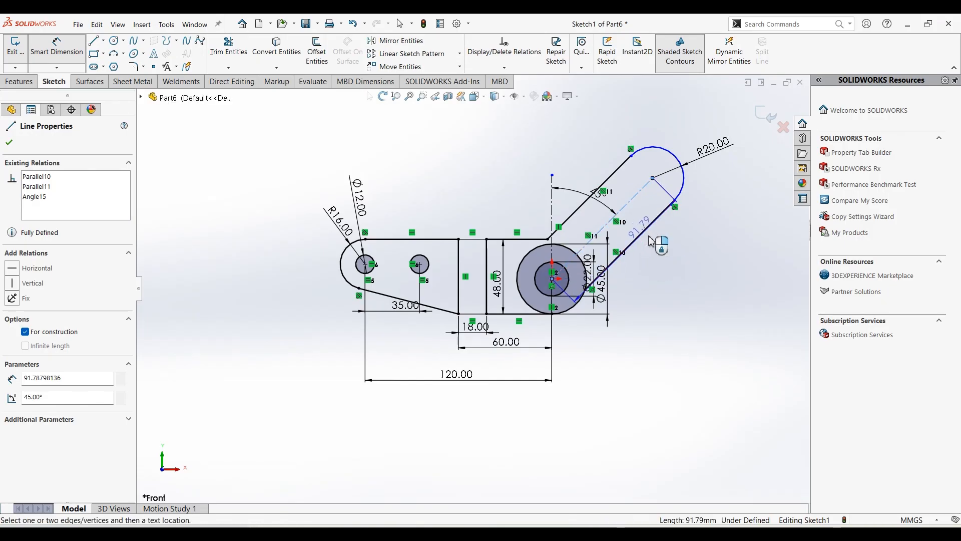
click(651, 242)
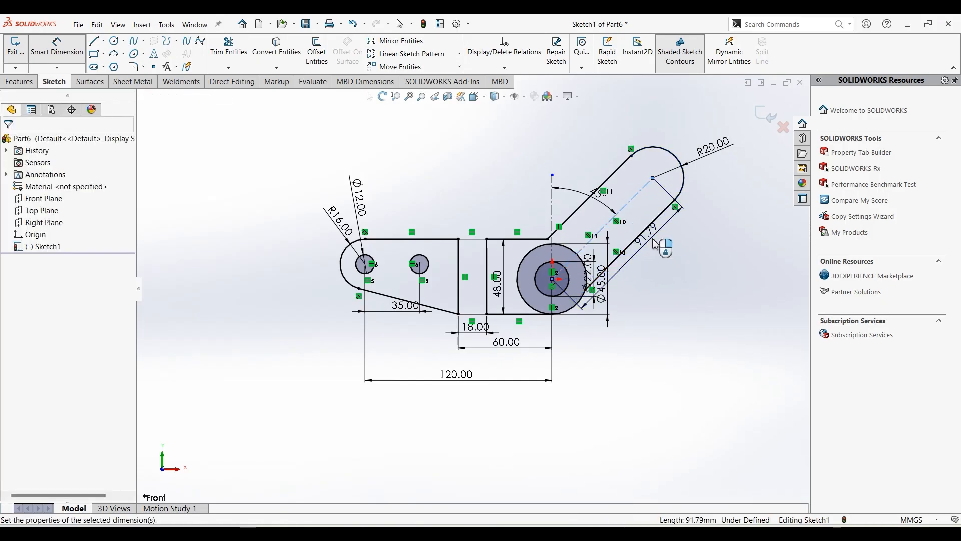
click(654, 241)
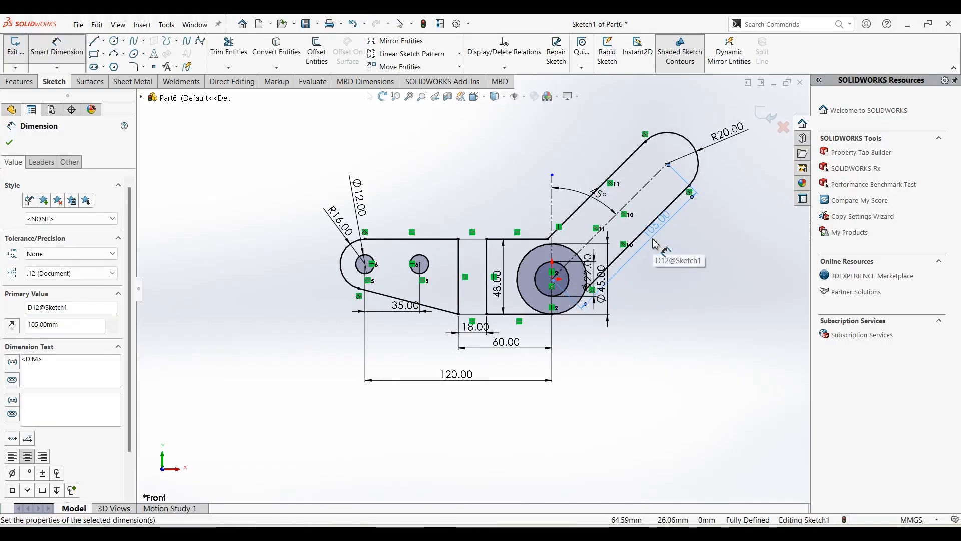
key(Escape)
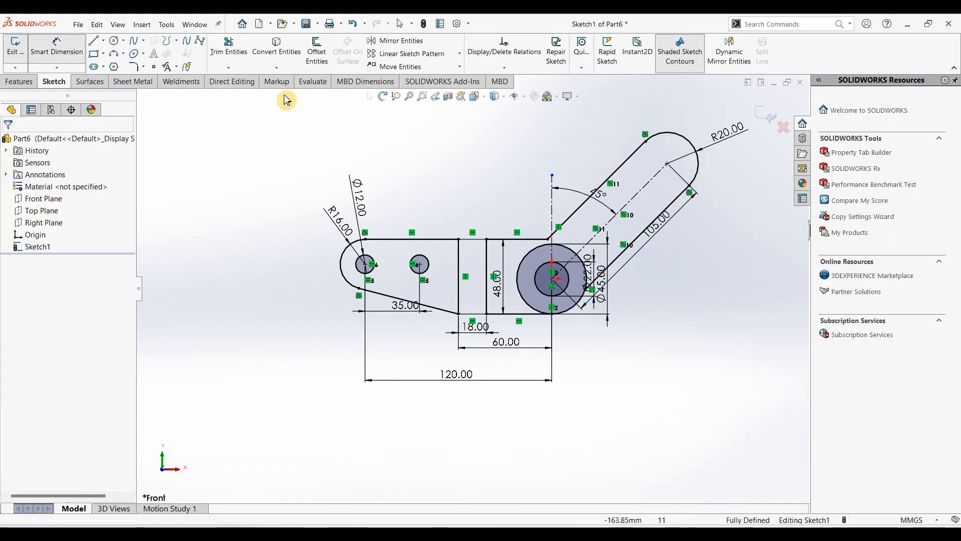
Step: Add a 9 mm sketch fillet at the corner where the horizontal upper edge meets the angled arm's upper side line
click(136, 68)
click(548, 242)
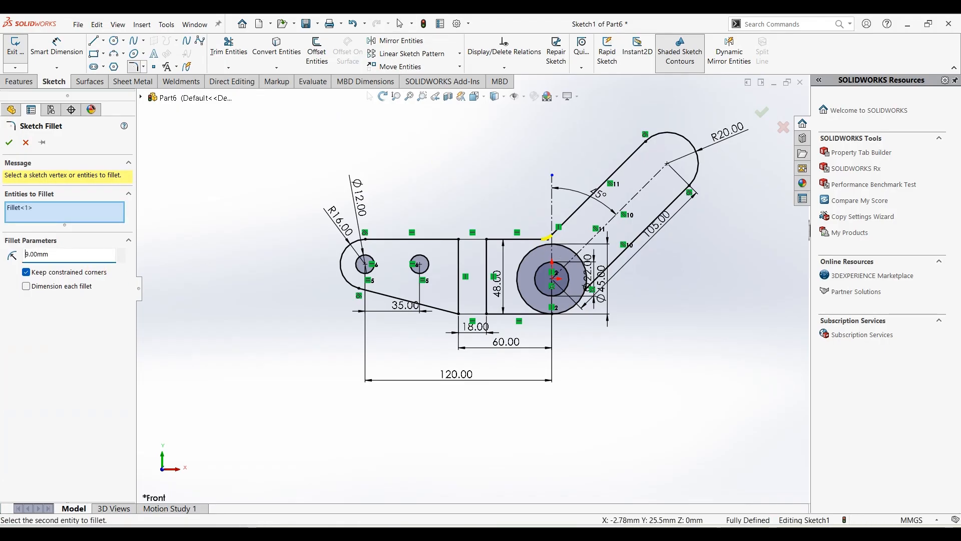
click(14, 145)
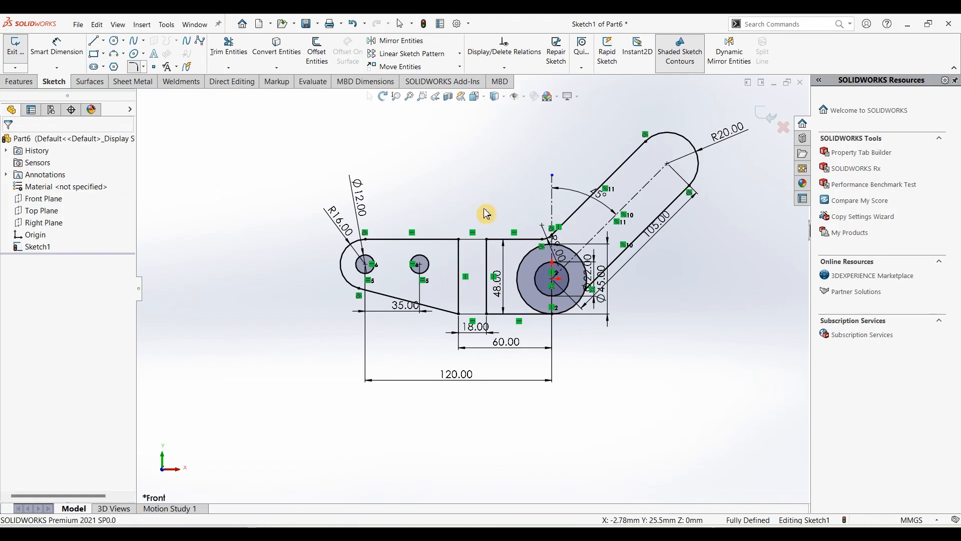
Step: Check the arm's hole size in the PDF drawing and sketch a 20 mm diameter circle centered on the angled arm's end arc
key(alt+Tab)
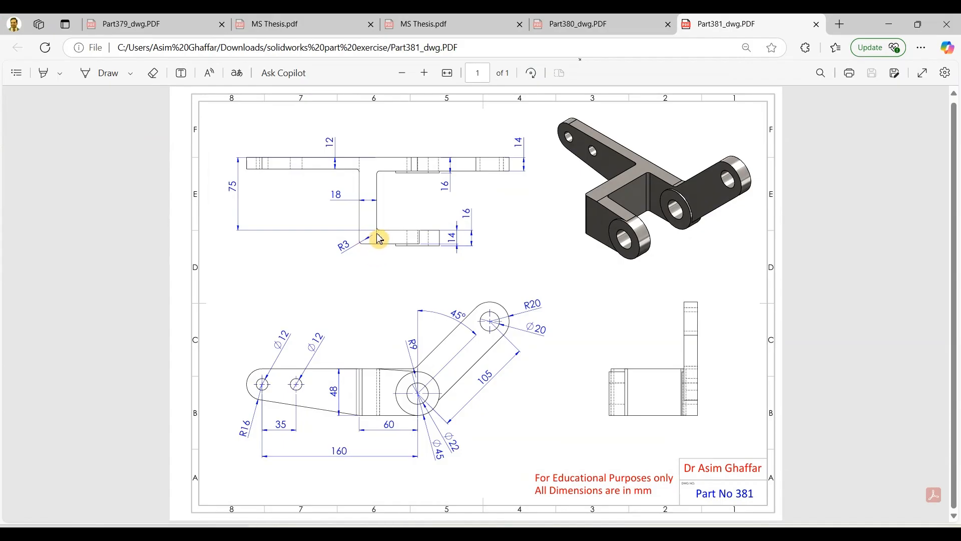
click(903, 27)
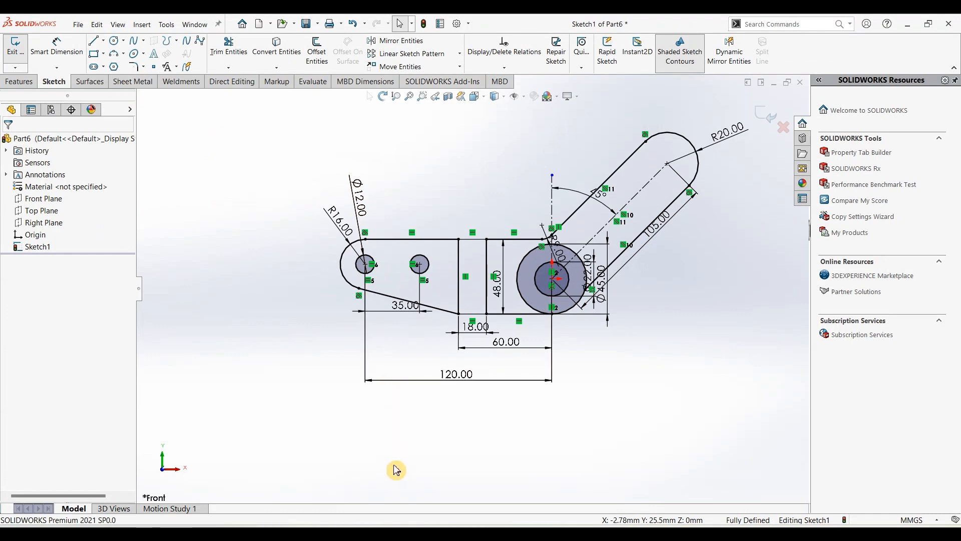
key(alt+Tab)
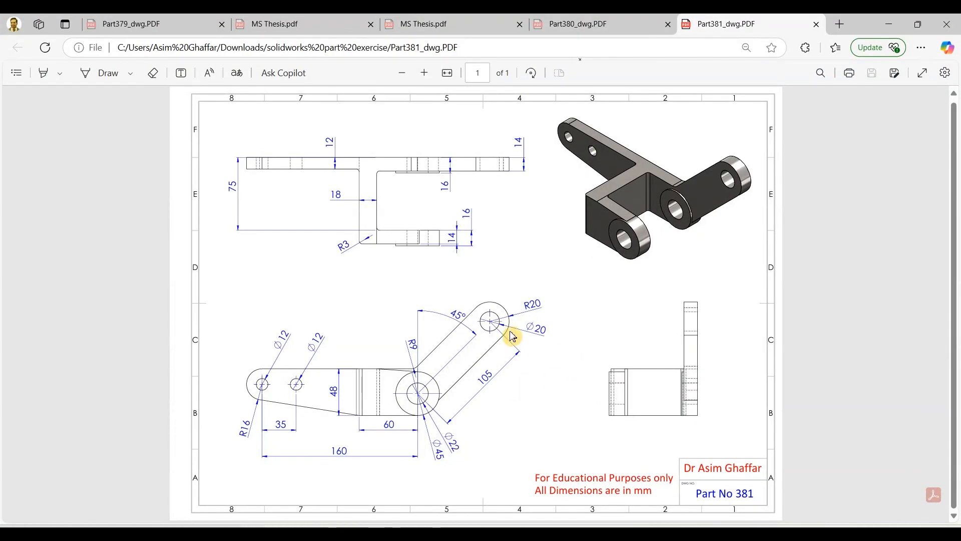
click(889, 24)
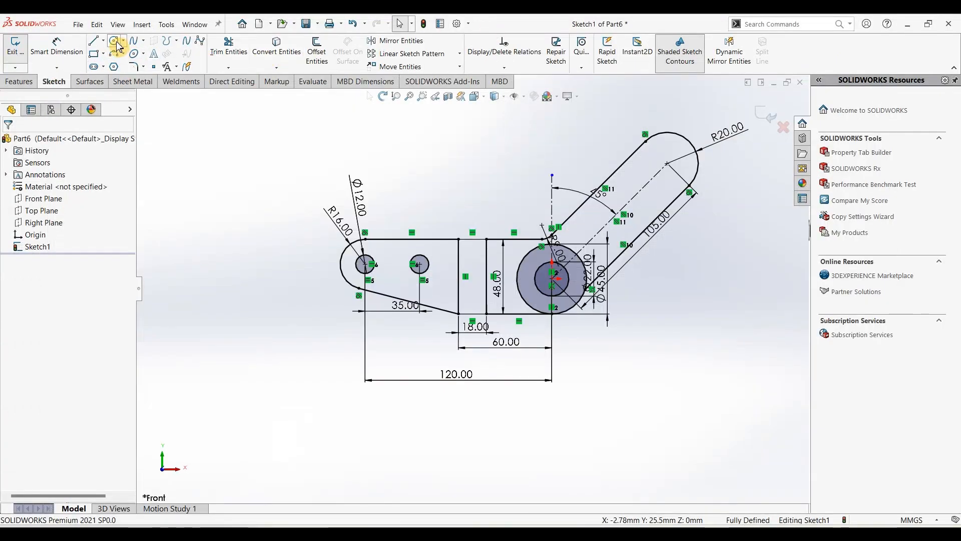
click(115, 41)
click(667, 164)
click(681, 163)
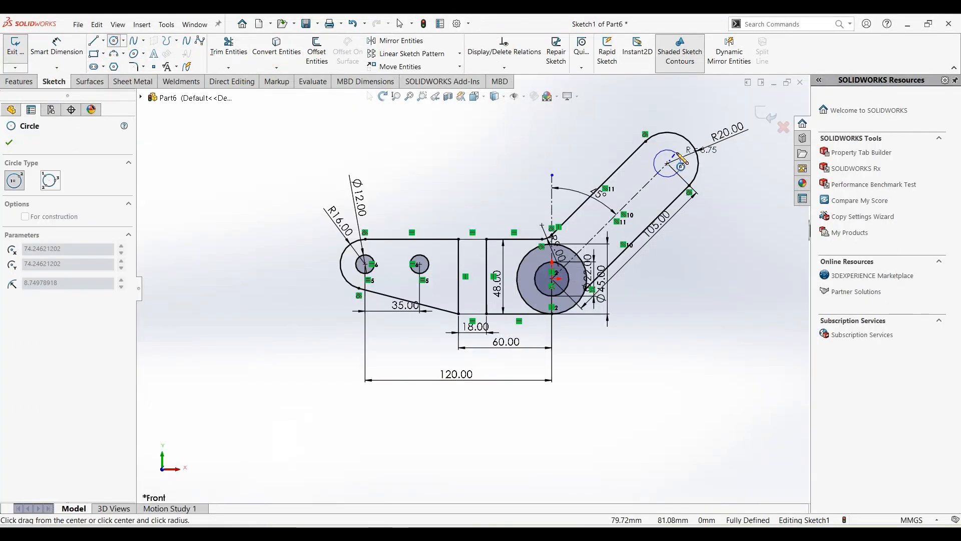
click(65, 54)
click(659, 160)
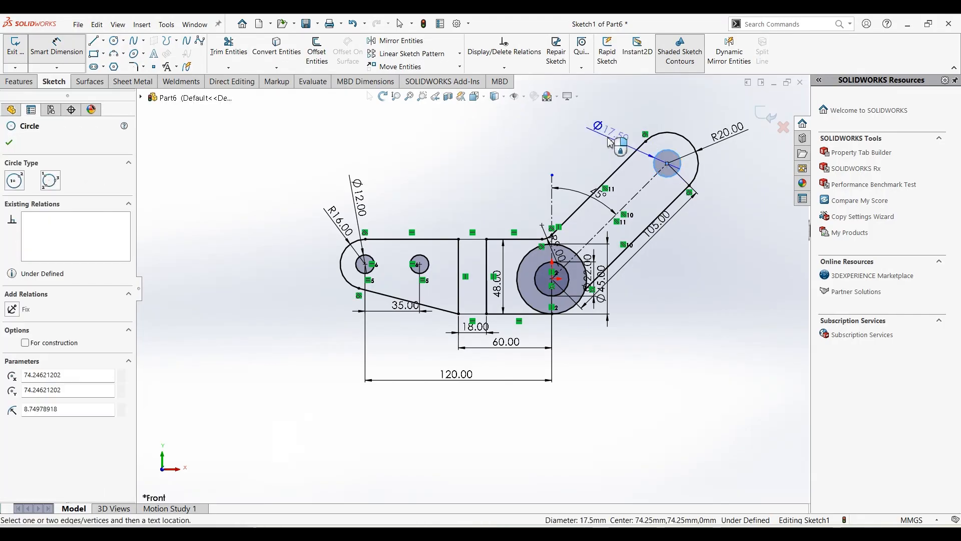
click(609, 142)
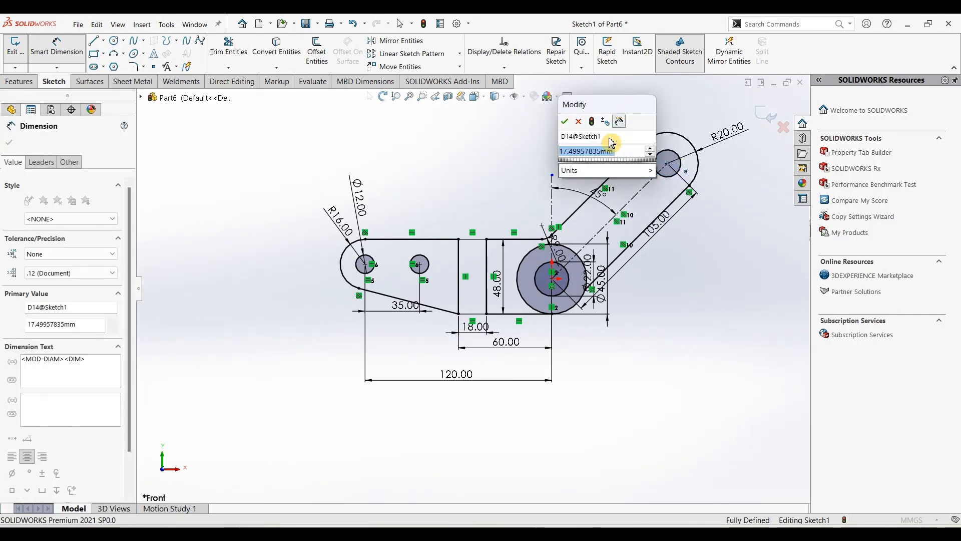
key(Return)
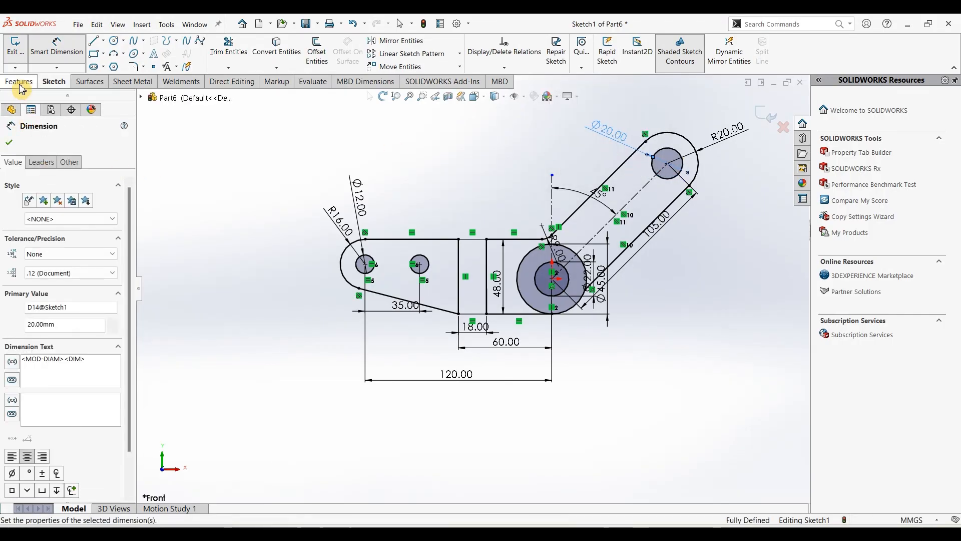
Step: Extrude the angled arm region with its adjoining plate section 14 mm, using the thickness from the PDF drawing
click(18, 82)
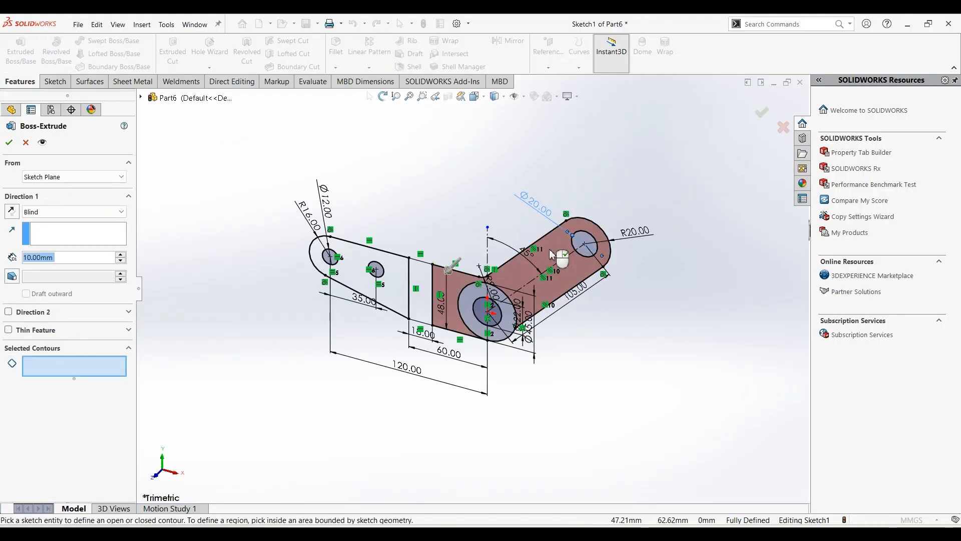
click(552, 255)
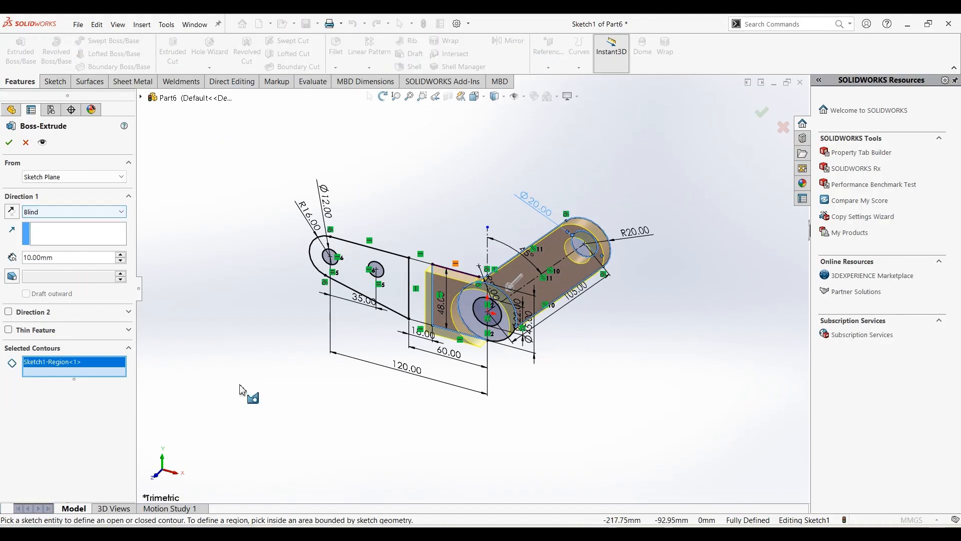
key(alt+Tab)
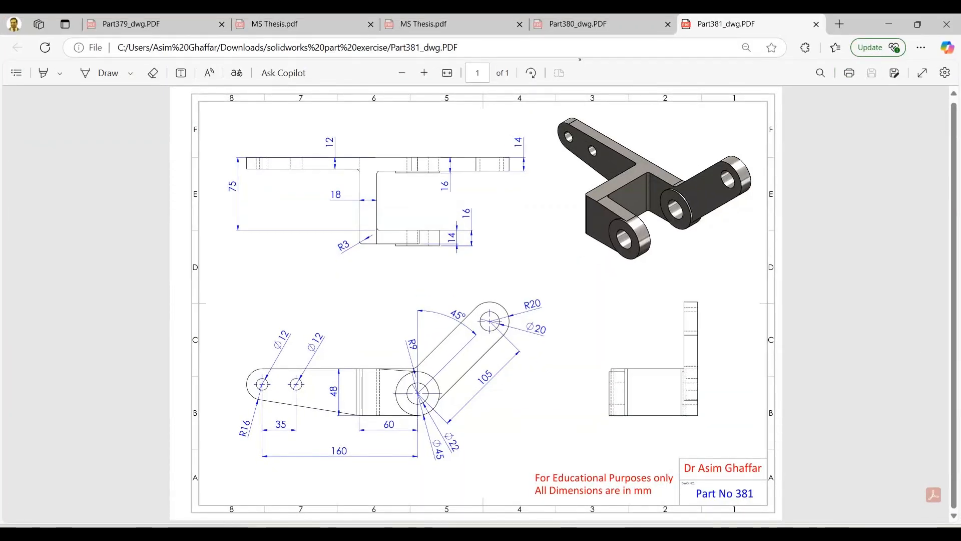
key(alt+Tab)
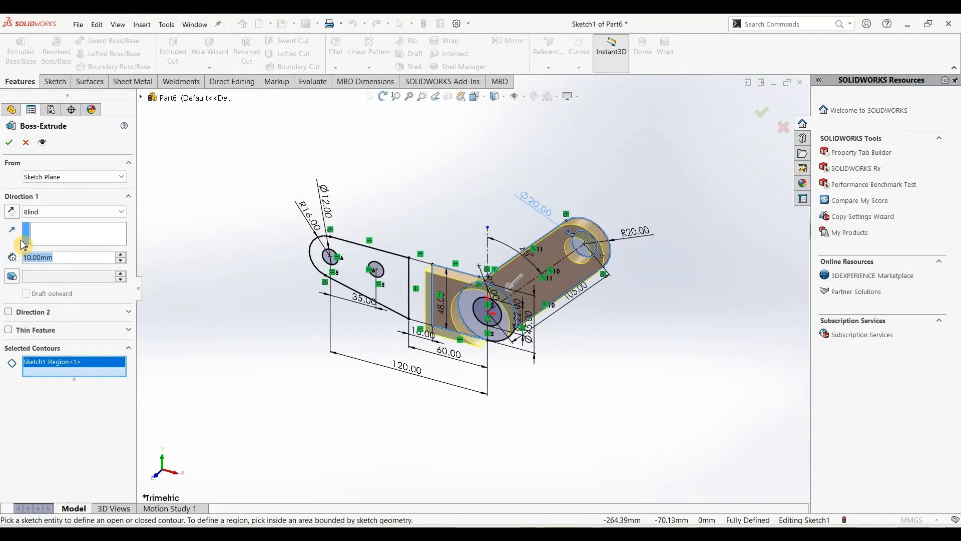
text(14)
key(Return)
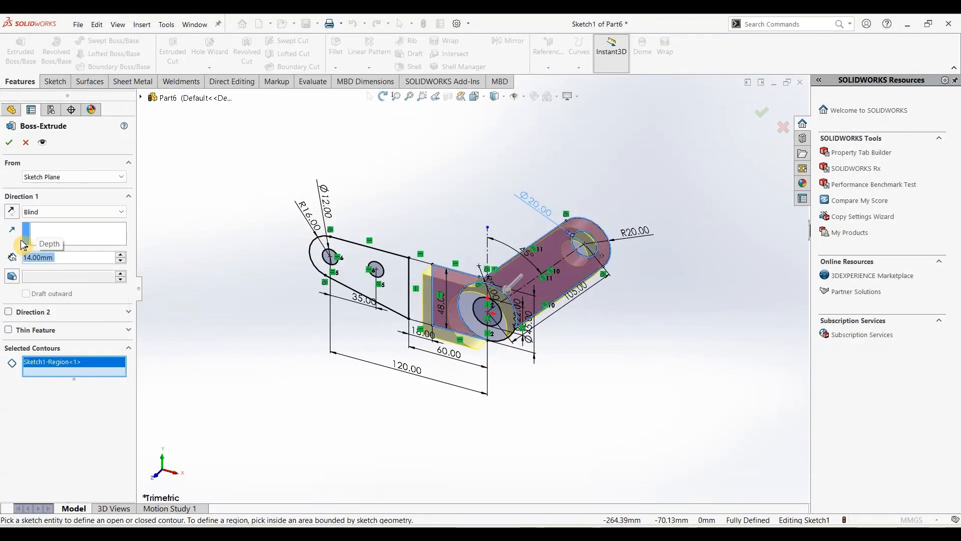
click(11, 141)
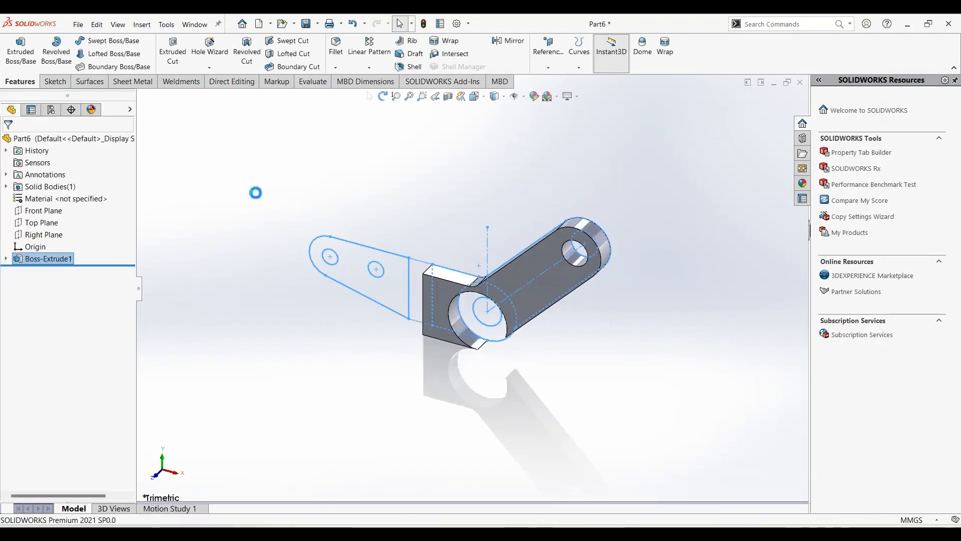
Step: Reuse the same sketch to extrude the narrow 18 mm wide strip region 75 mm, taking the depth from the PDF drawing
click(19, 259)
click(6, 258)
click(49, 271)
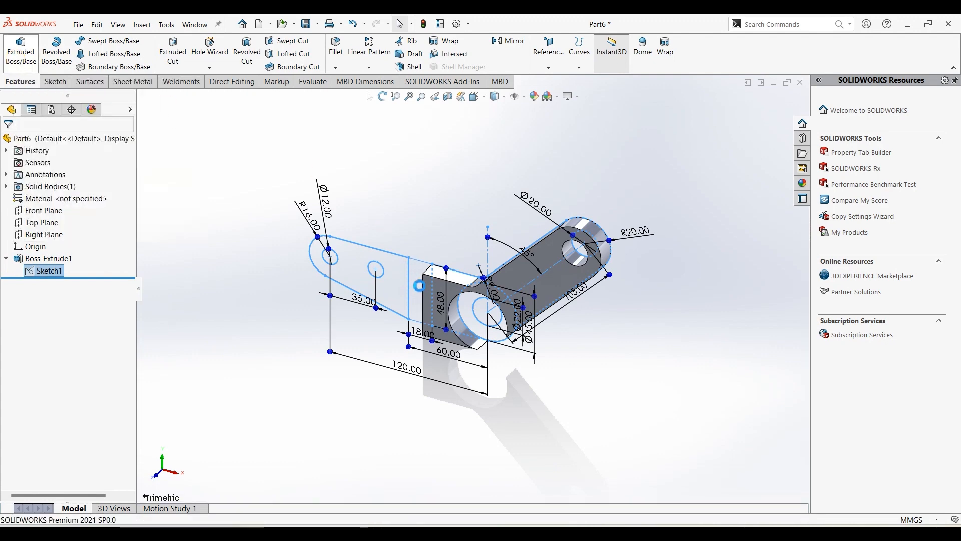
click(419, 287)
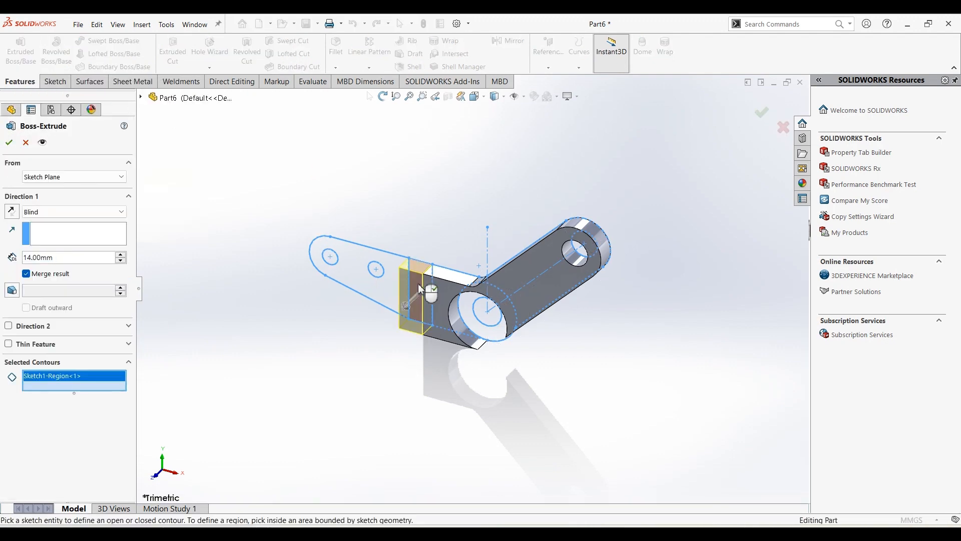
click(411, 533)
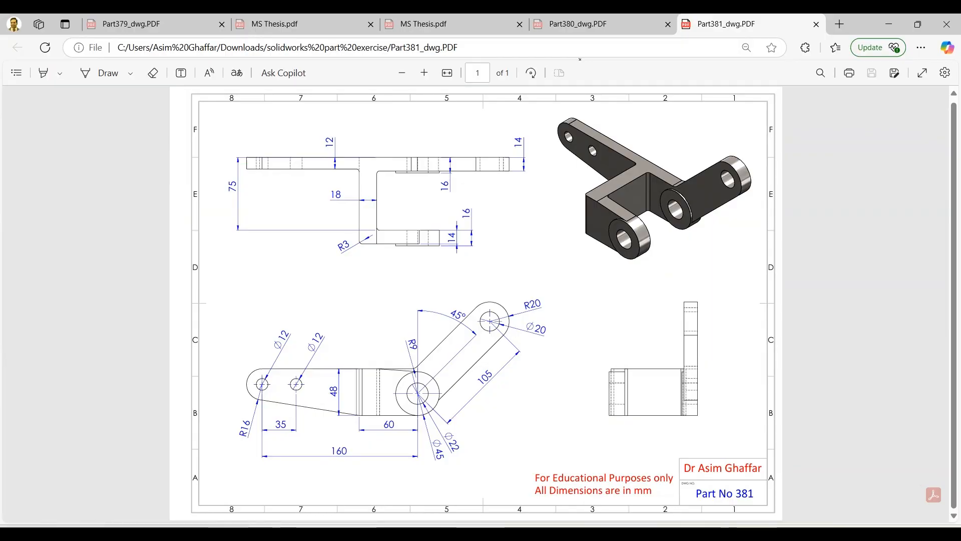
click(411, 533)
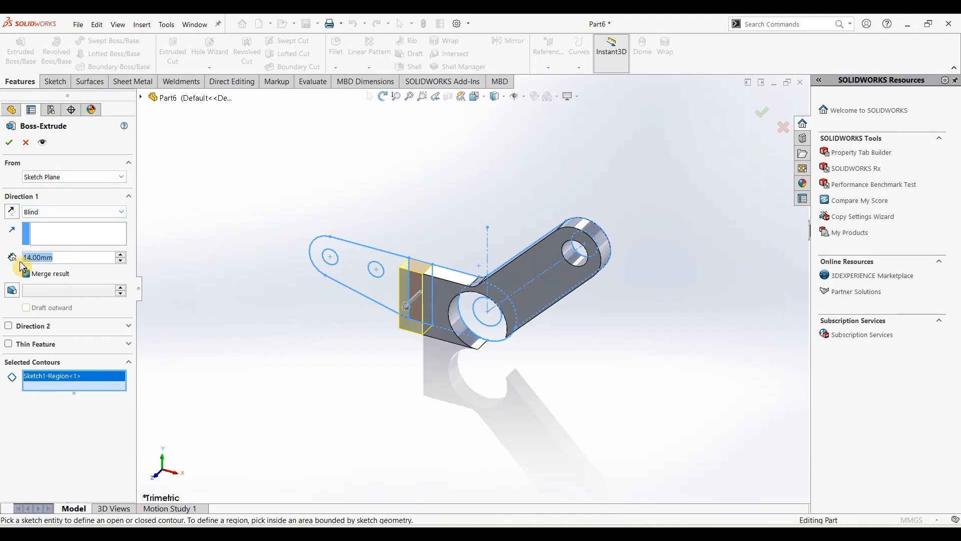
text(75)
key(Return)
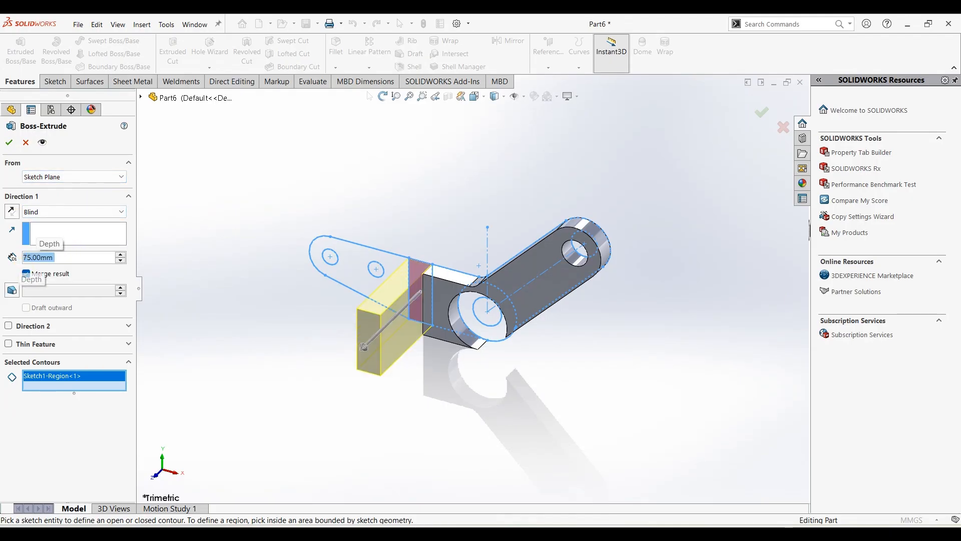
key(Return)
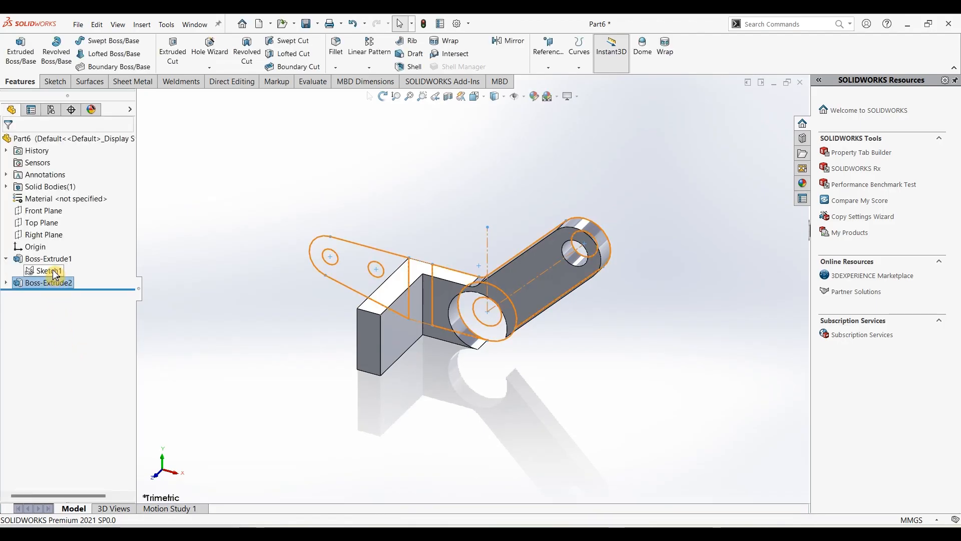
Step: Extrude the tapered arm region around its two holes 12 mm from the shared sketch, checking the thickness in the PDF drawing
click(54, 272)
click(20, 50)
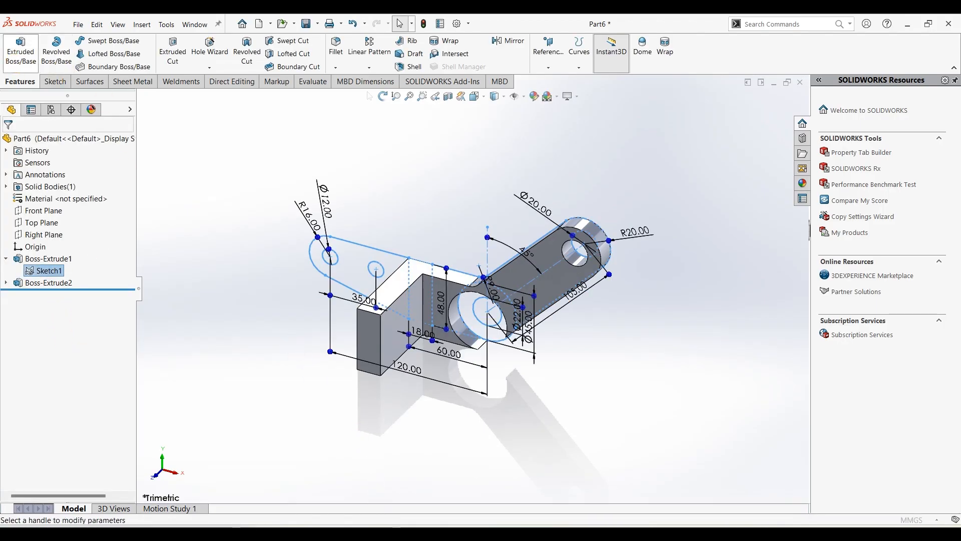
key(alt+Tab)
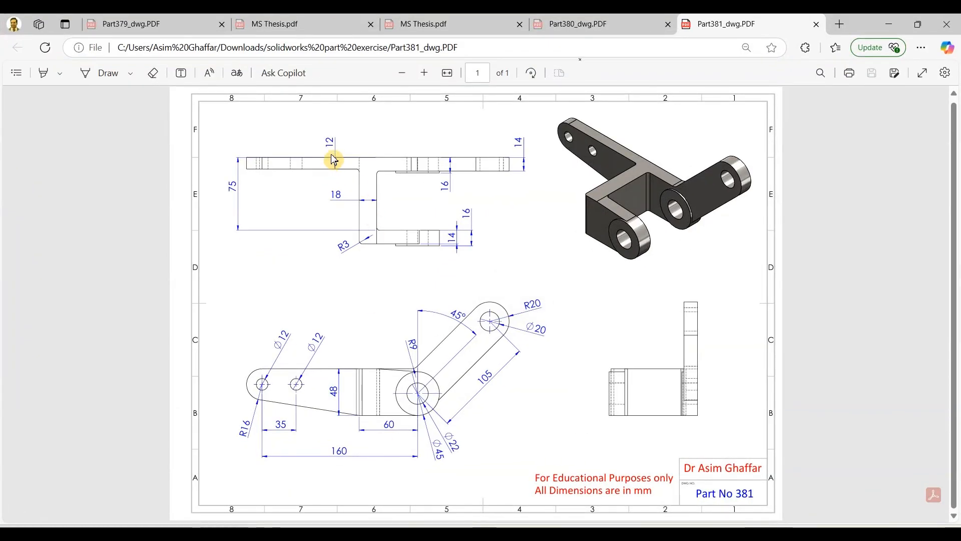
click(890, 24)
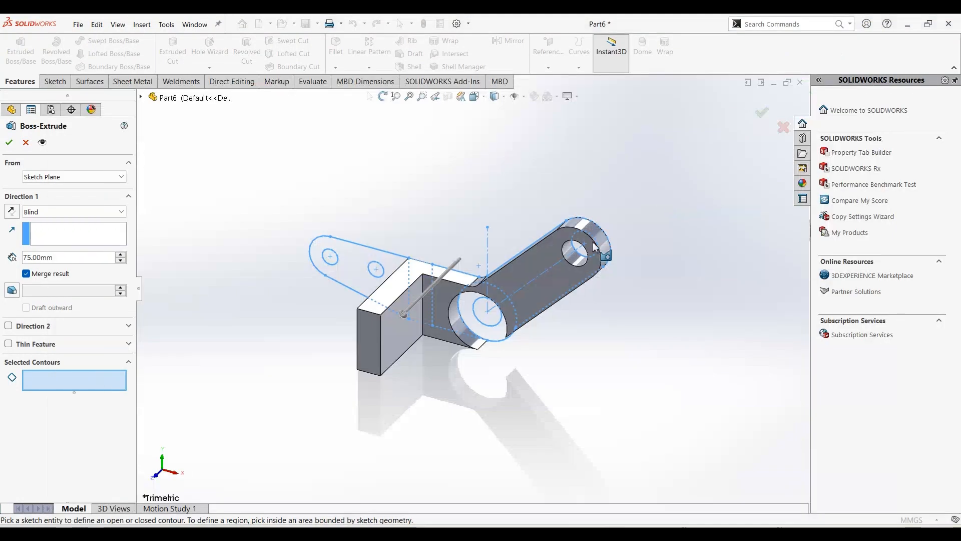
click(370, 270)
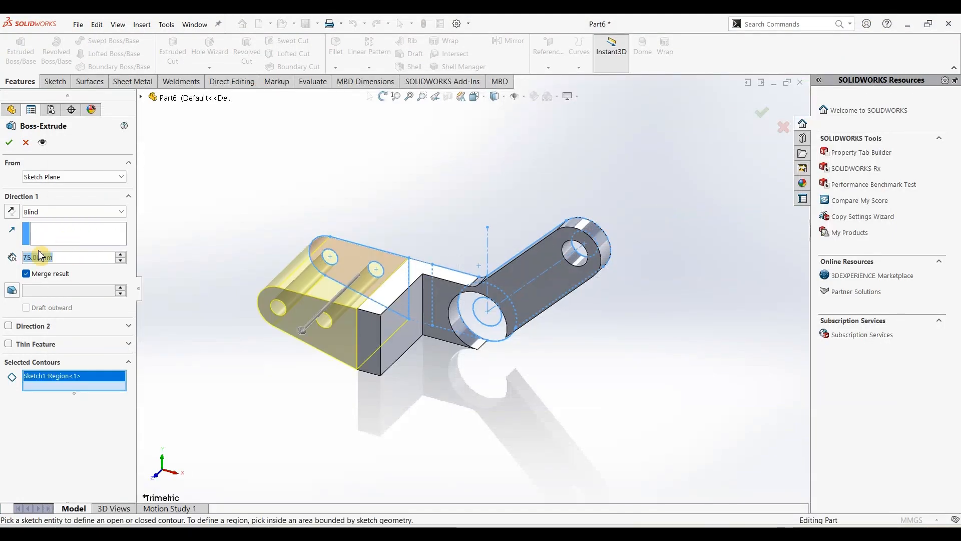
text(12)
key(Return)
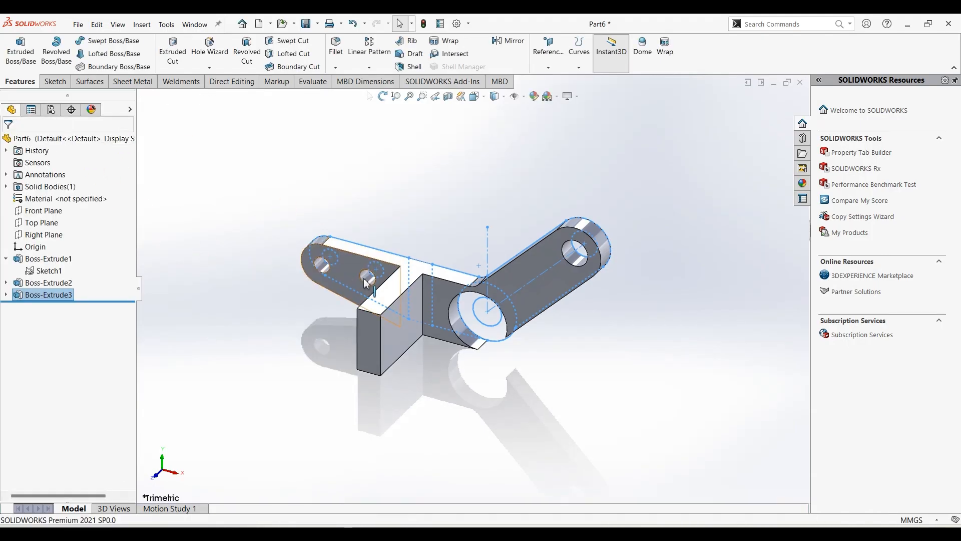
Step: Extrude the ring between the hub's two concentric circles 16 mm from the shared sketch, checking the depth in the PDF drawing
click(47, 271)
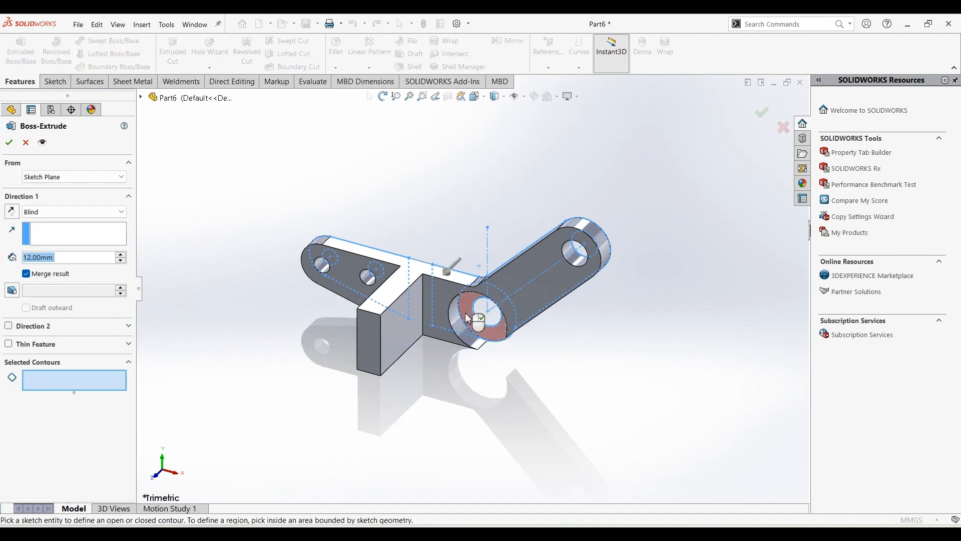
click(474, 325)
key(alt+Tab)
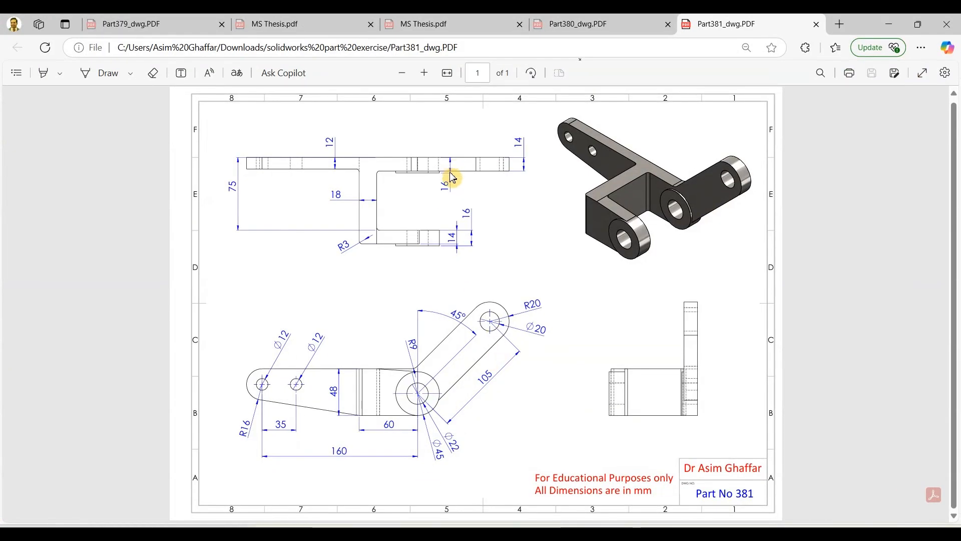
key(alt+Tab)
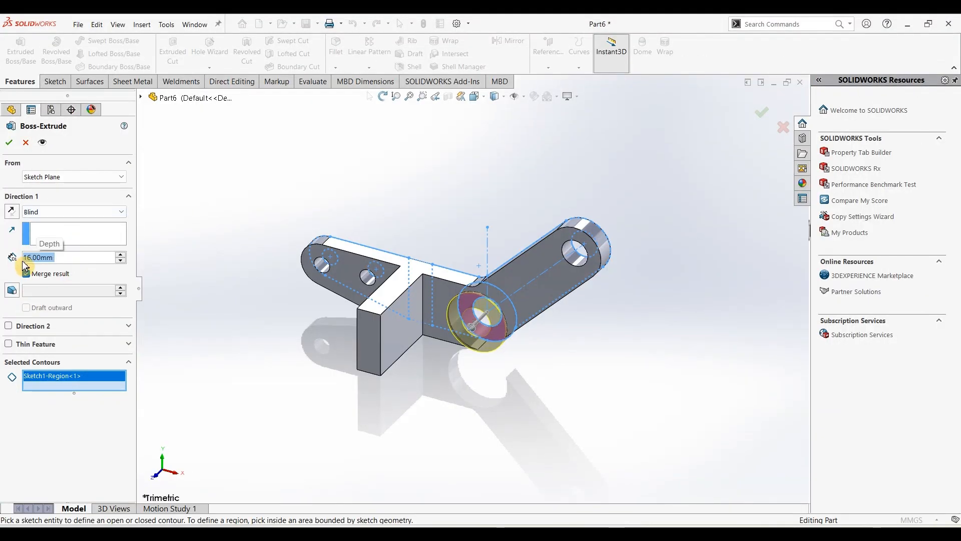
click(9, 142)
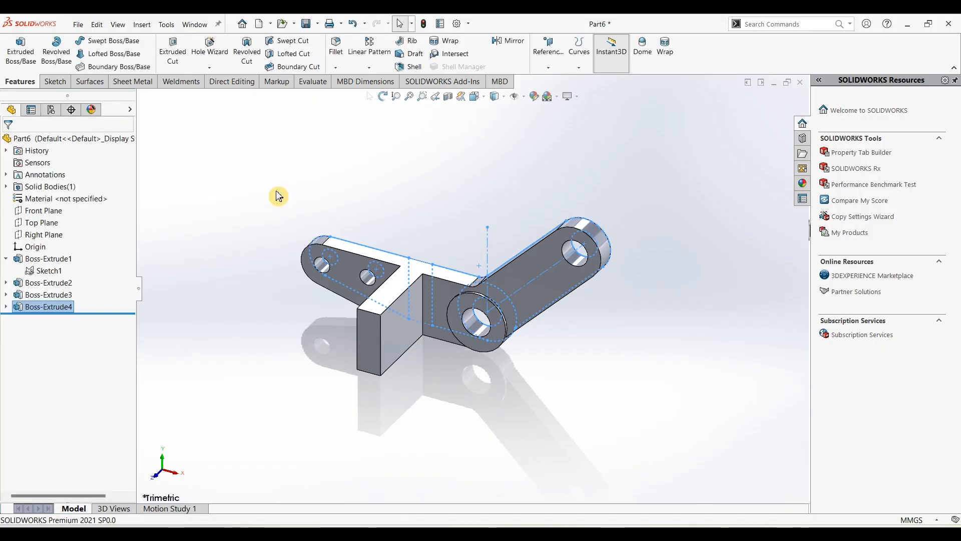
Step: Extrude the hub ring region of the shared sketch 16 mm, starting from the strip's end face, checking the depth in the PDF drawing
click(57, 272)
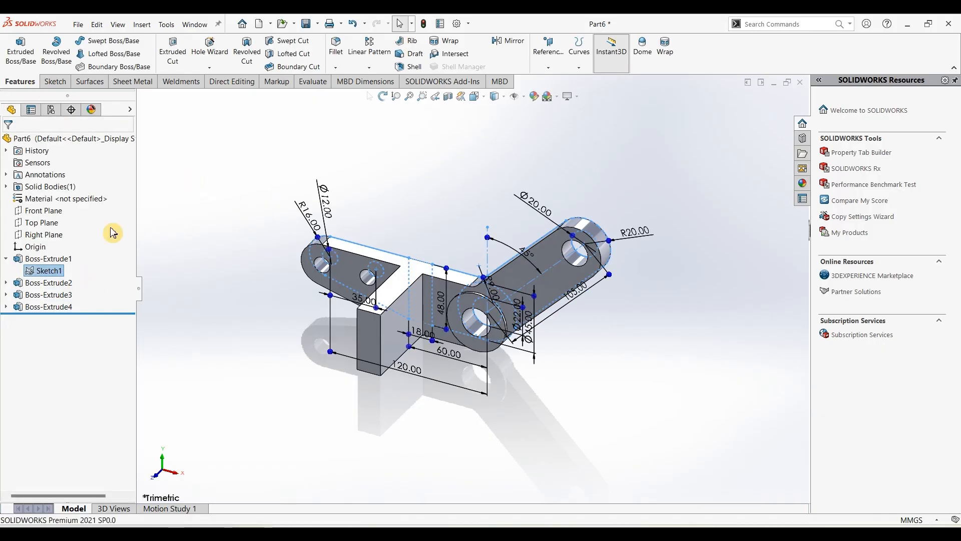
click(22, 59)
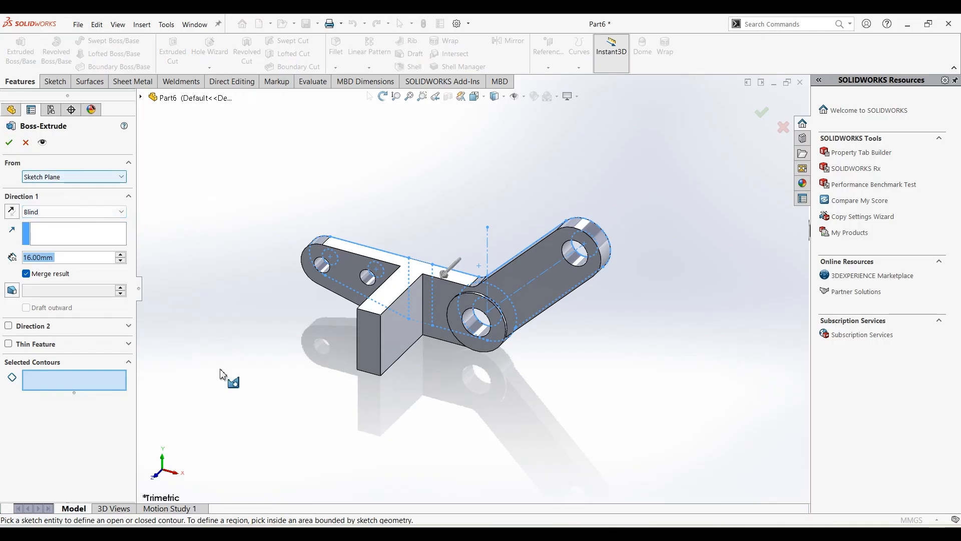
click(468, 304)
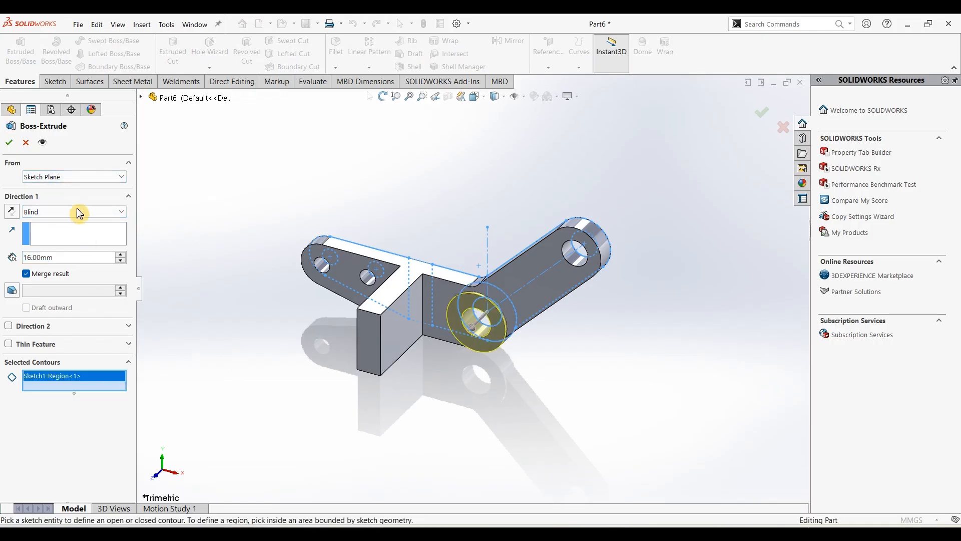
click(59, 178)
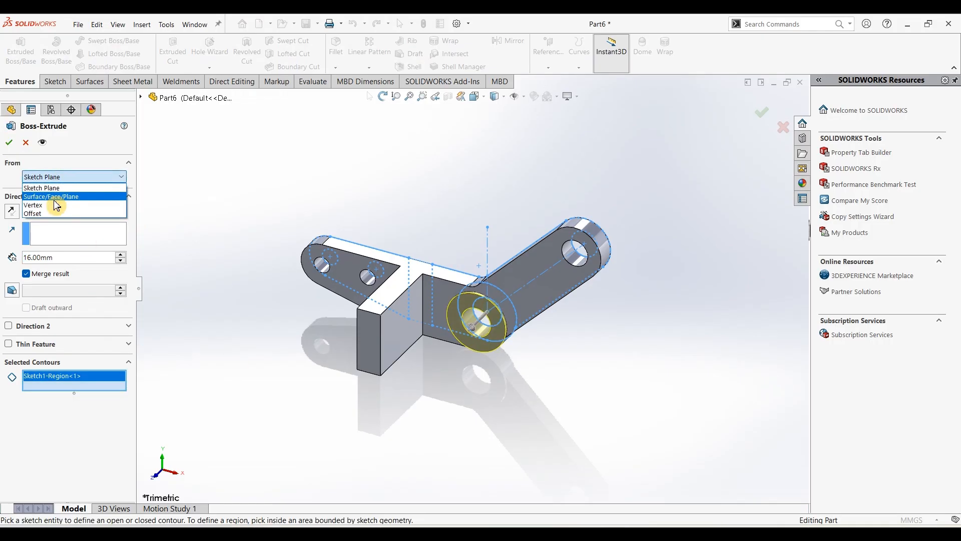
click(53, 197)
click(370, 346)
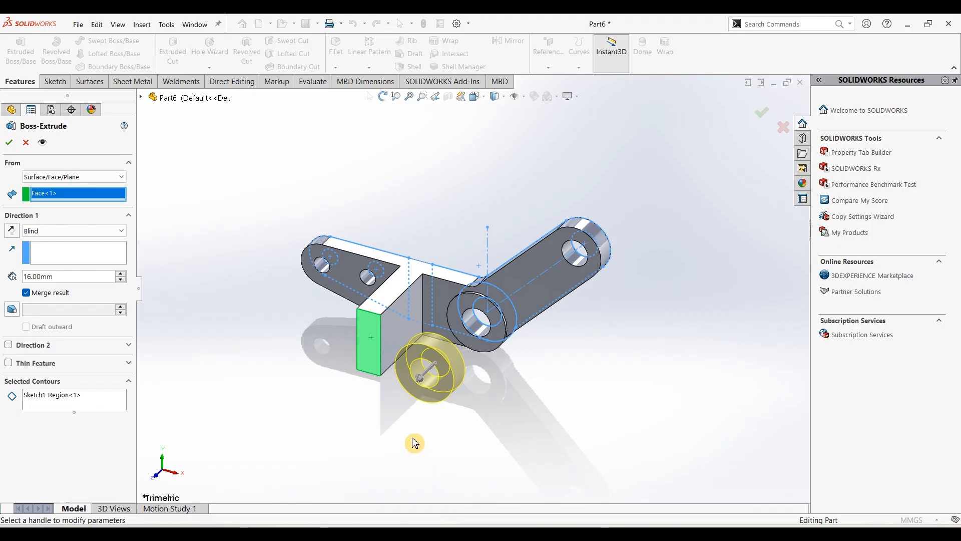
key(alt+Tab)
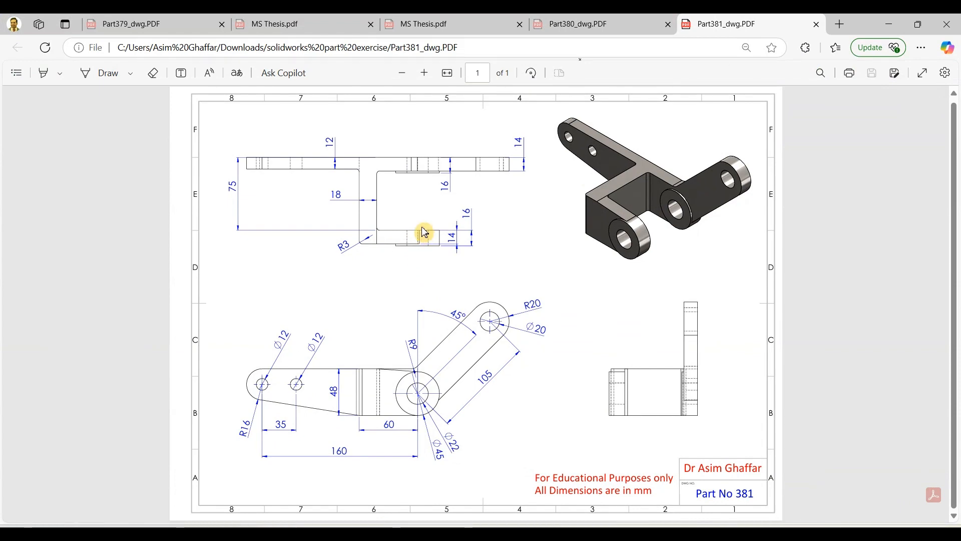
click(889, 24)
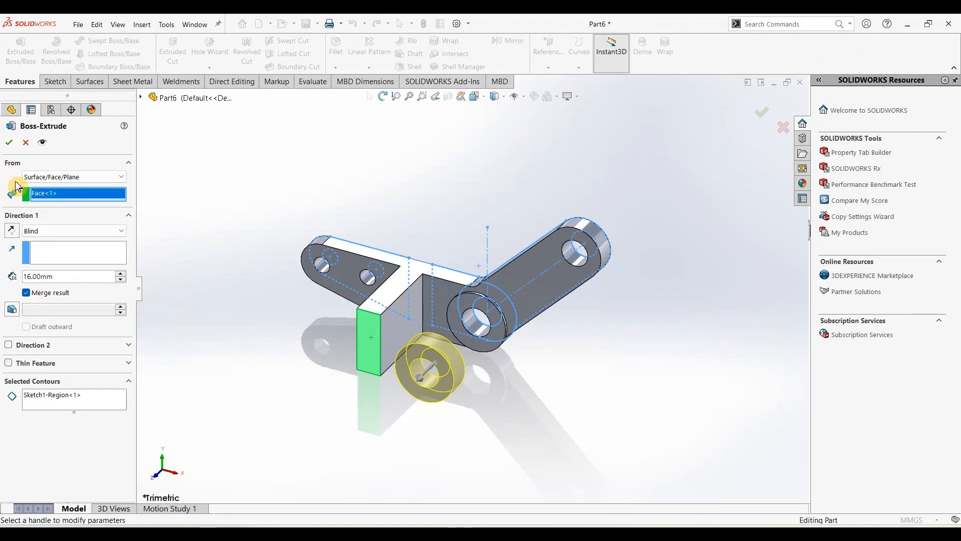
click(16, 232)
click(17, 236)
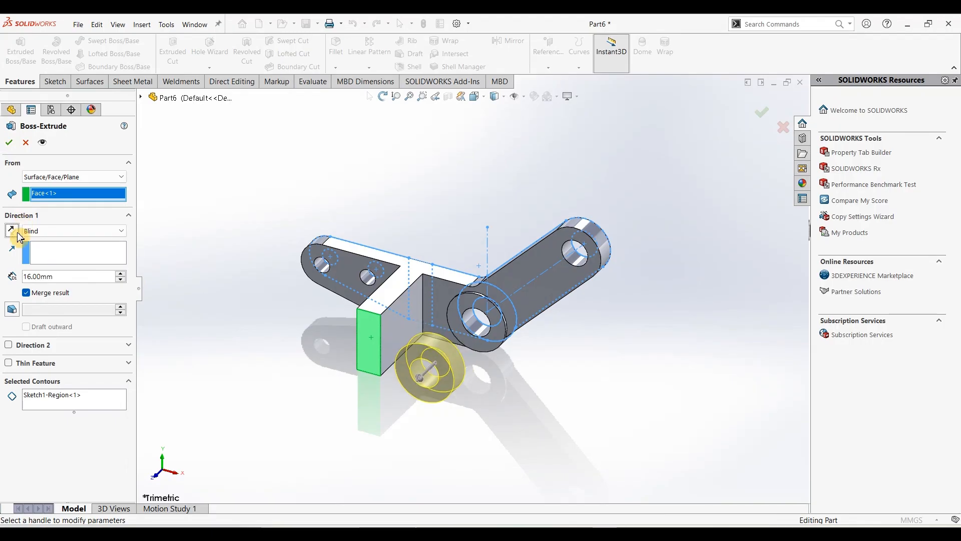
click(9, 142)
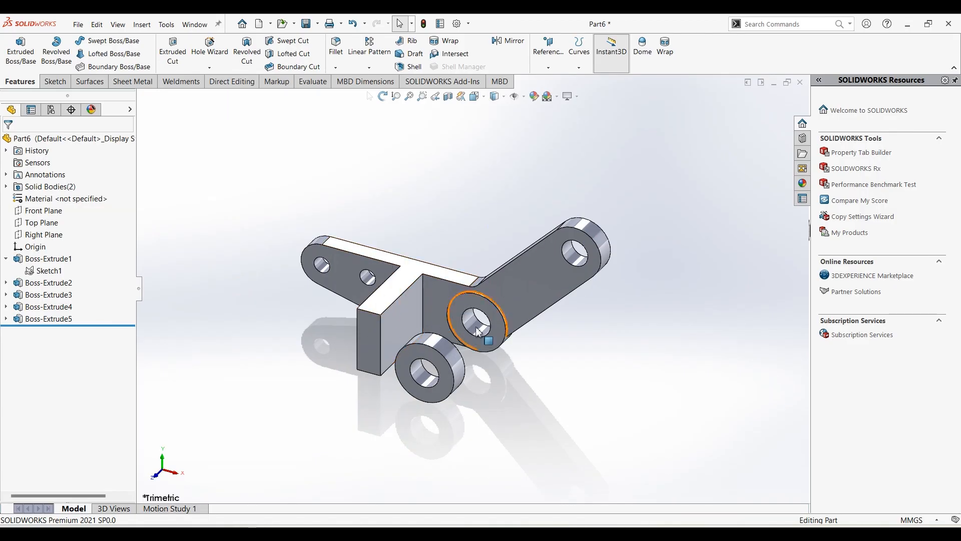
Step: Start a sketch on the strip's end face and draw a line about 44 mm long from its upper inner corner to the ring's upper edge
click(371, 327)
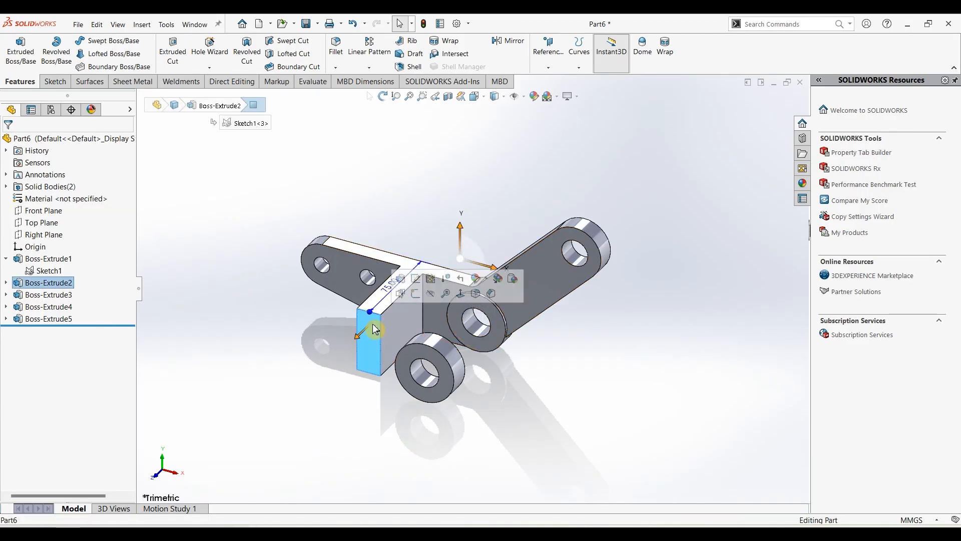
click(54, 81)
click(19, 54)
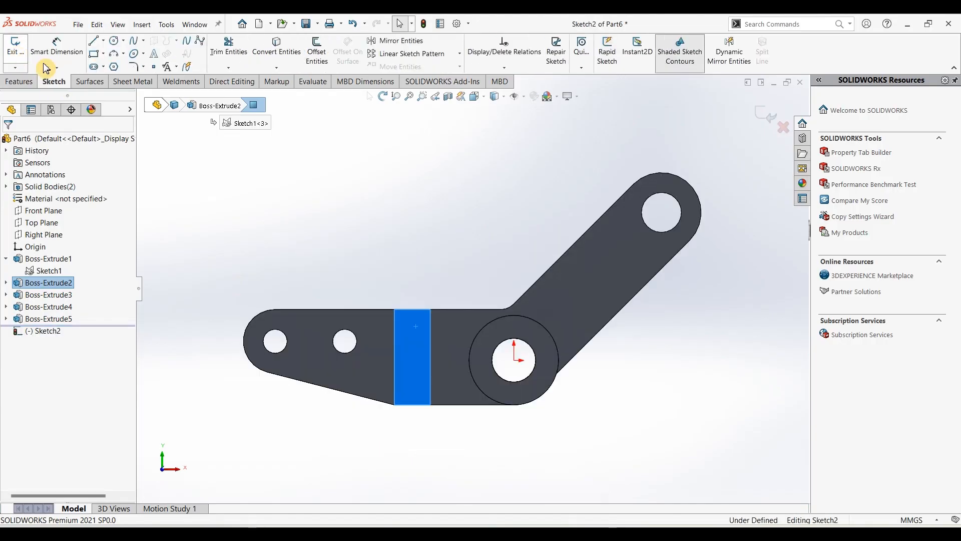
click(94, 43)
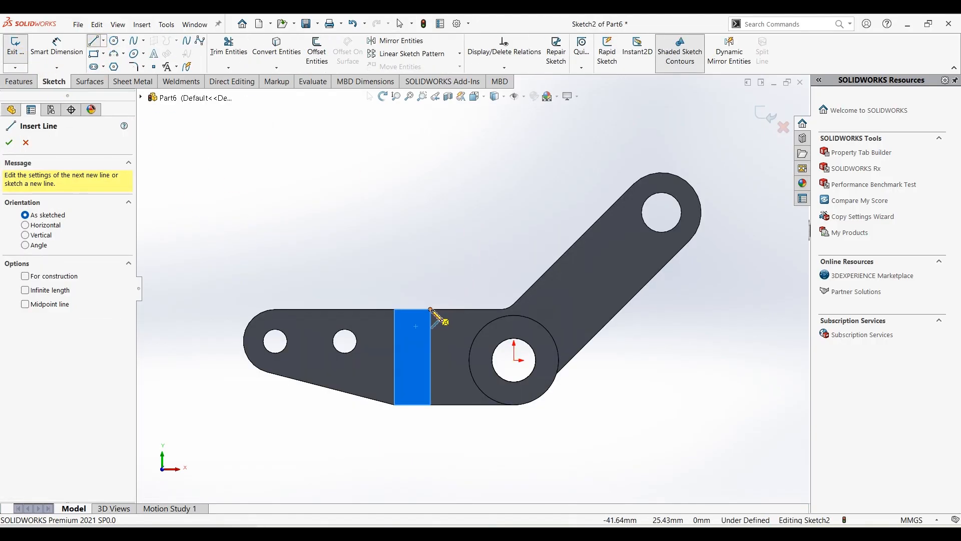
click(430, 309)
click(517, 316)
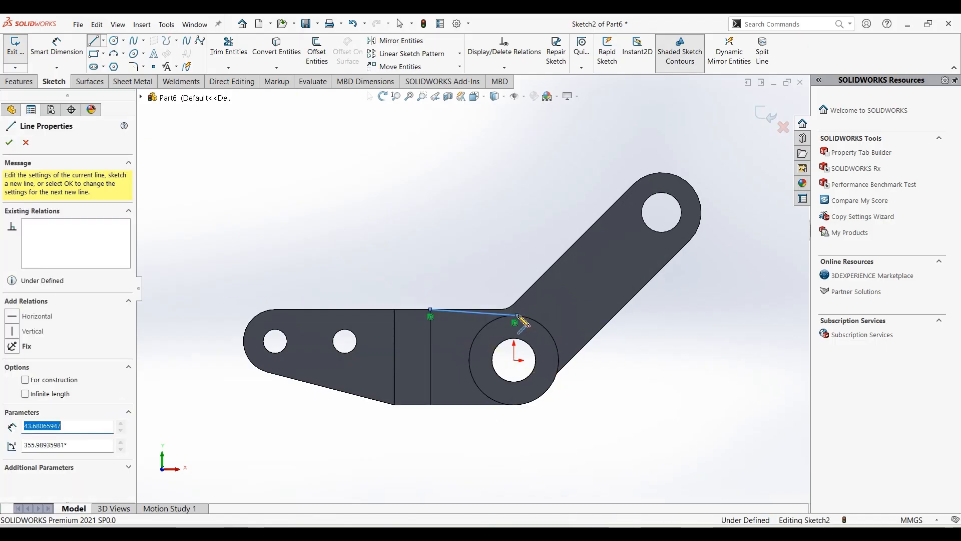
key(Escape)
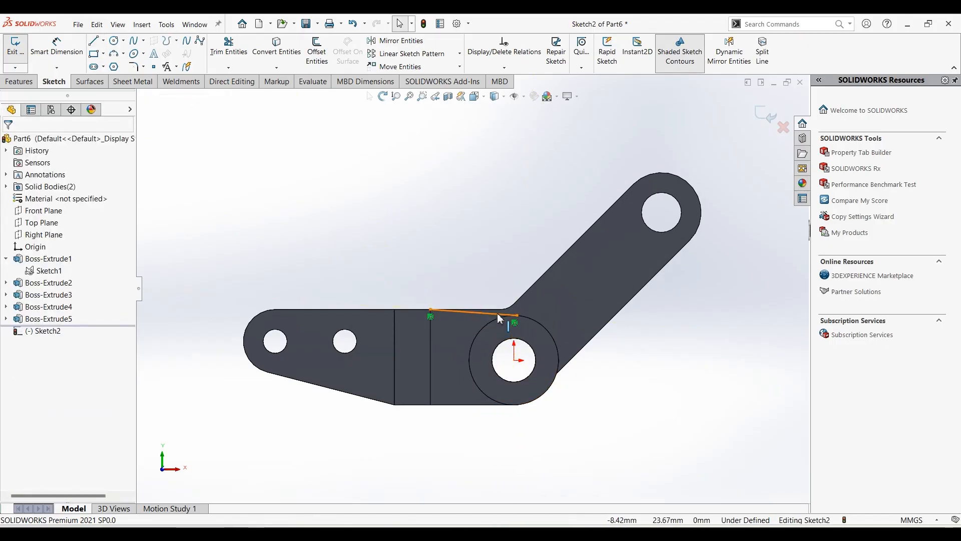
Step: Make the sketched line tangent to the hub ring's outer circular edge
click(497, 314)
click(500, 320)
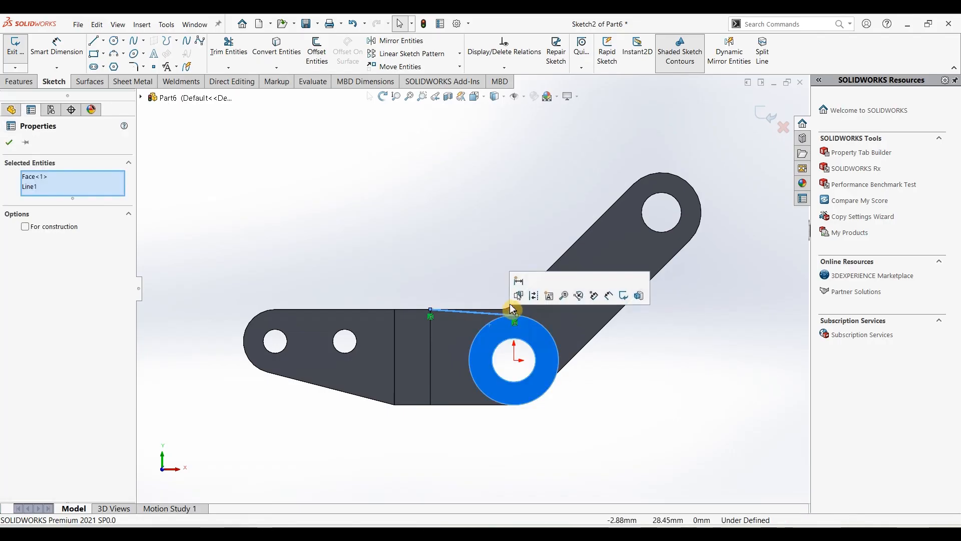
key(Escape)
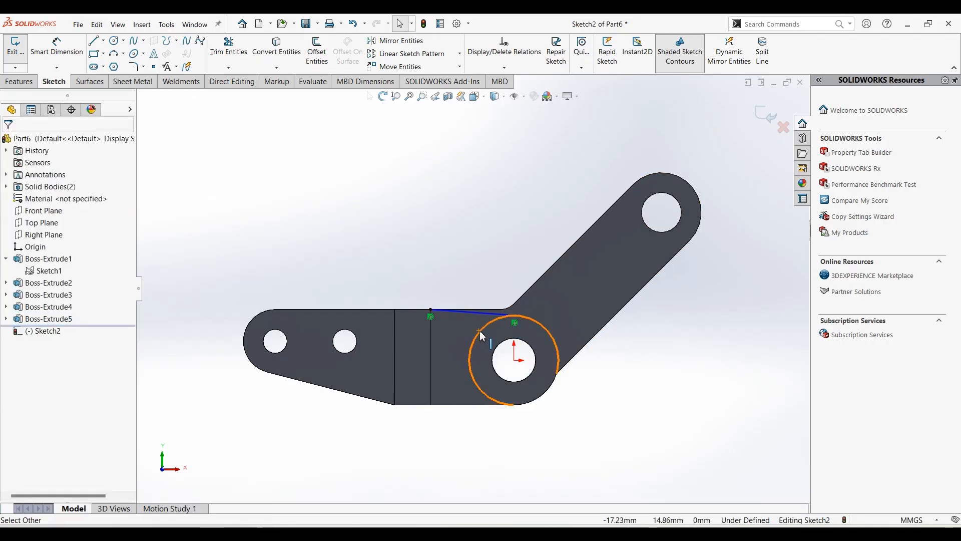
click(492, 315)
ctrl+click(493, 316)
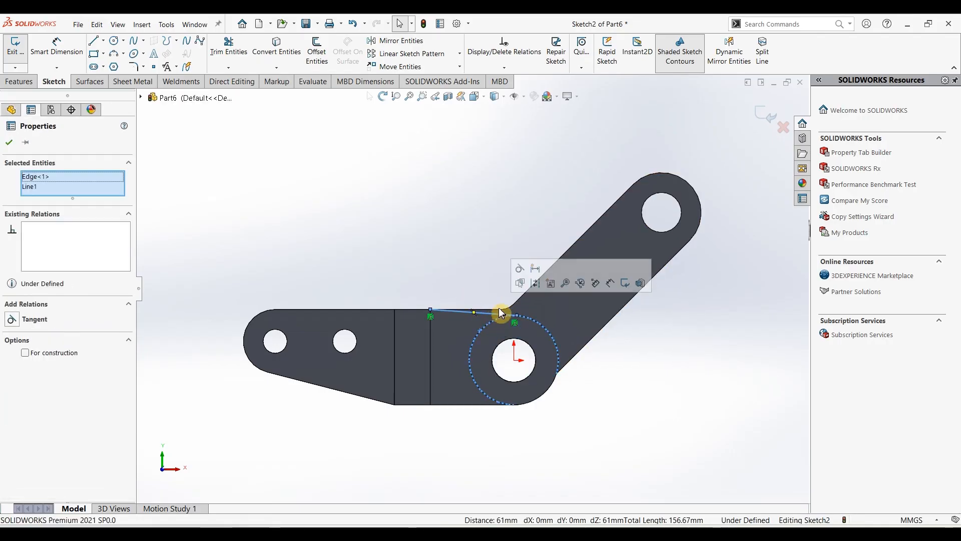
click(522, 279)
click(596, 439)
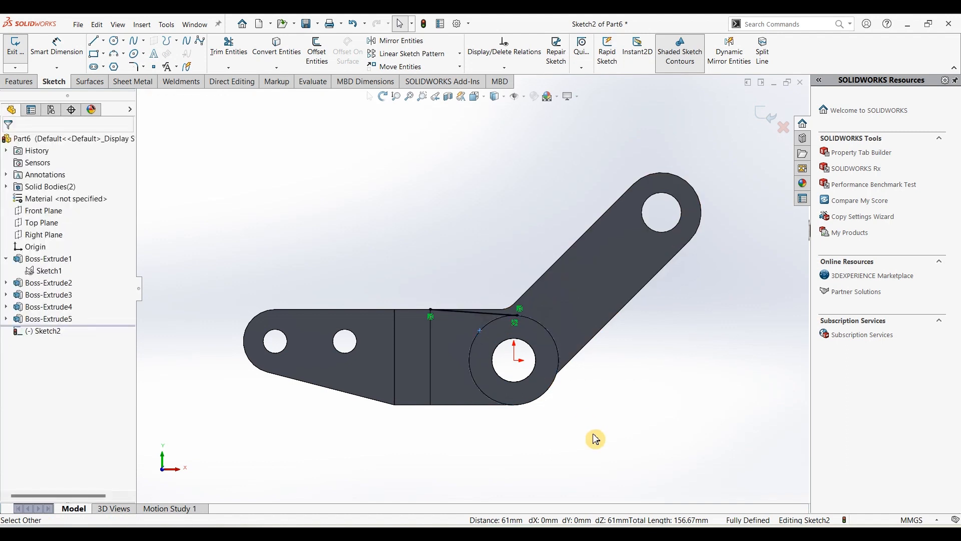
Step: Convert the strip face's four edges, the lower plate edge and the ring's outer circle into sketch entities
click(95, 49)
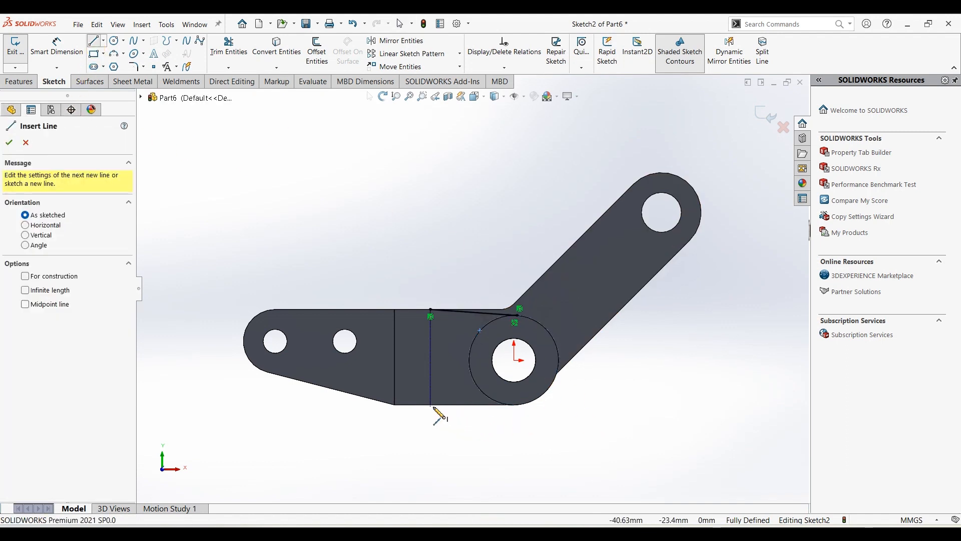
key(Escape)
click(269, 50)
click(431, 369)
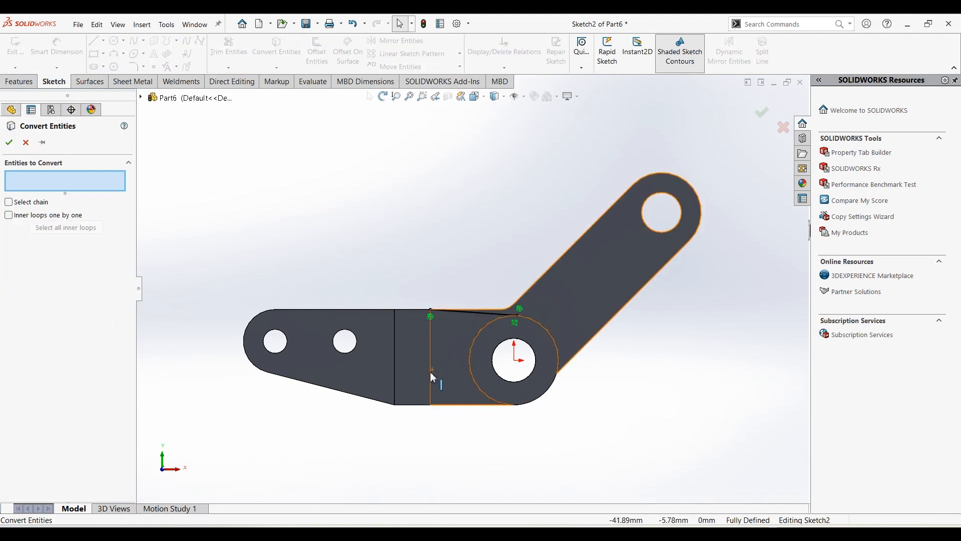
click(395, 369)
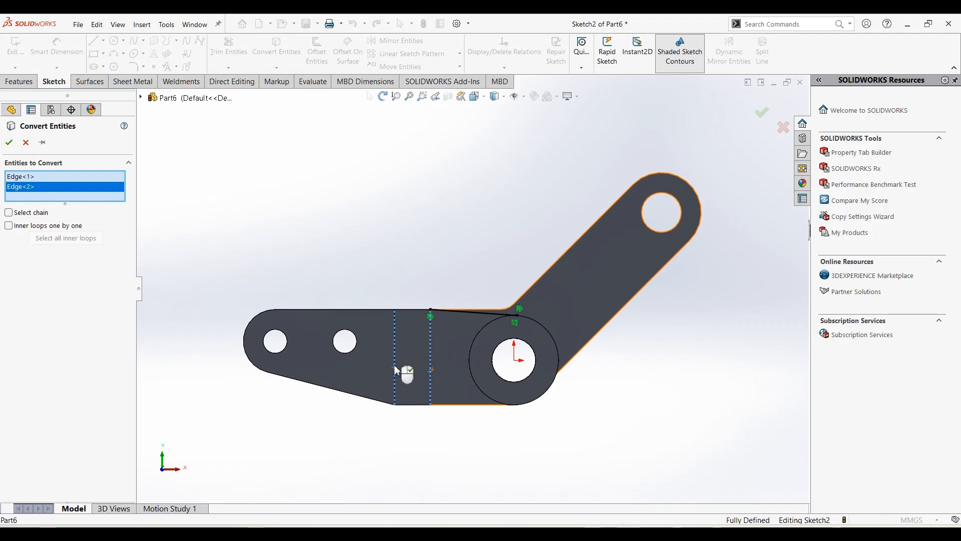
click(417, 310)
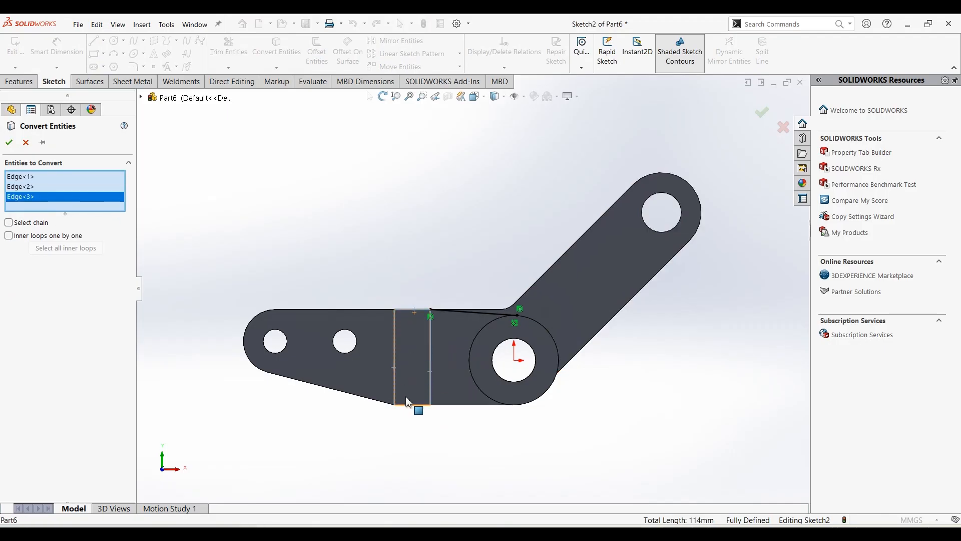
click(410, 405)
click(456, 405)
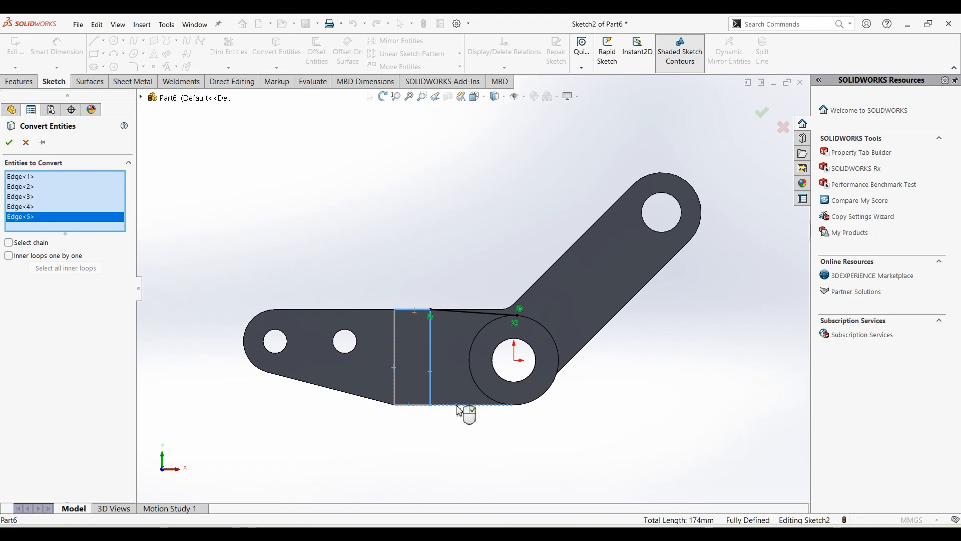
click(470, 363)
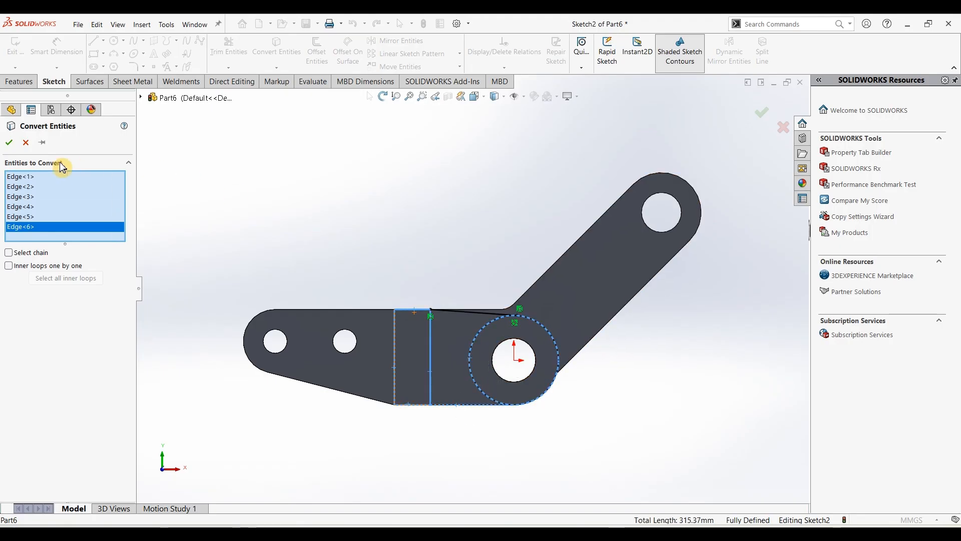
click(9, 142)
Step: Trim the circle's far arc and the strip's inner vertical line to leave one closed profile between strip and ring
click(229, 47)
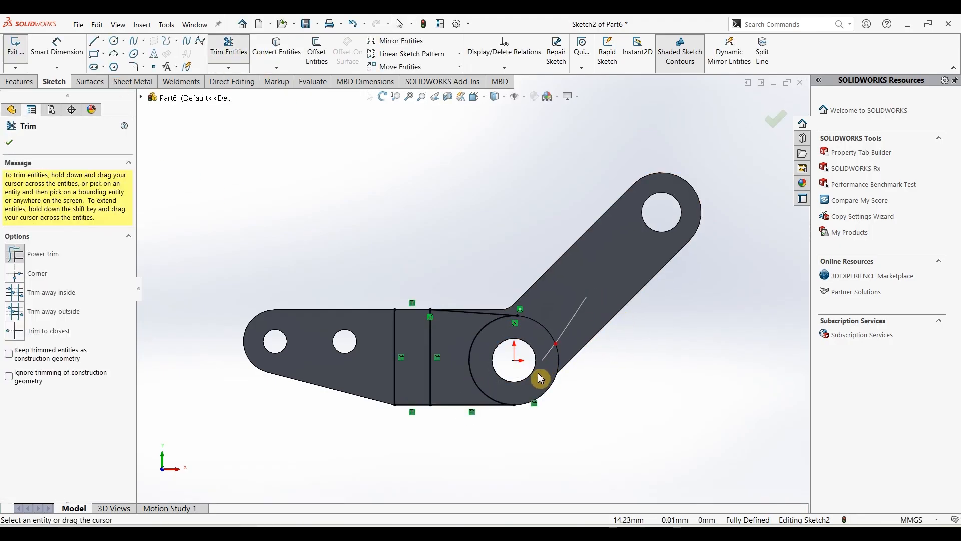
drag(540, 378, 542, 385)
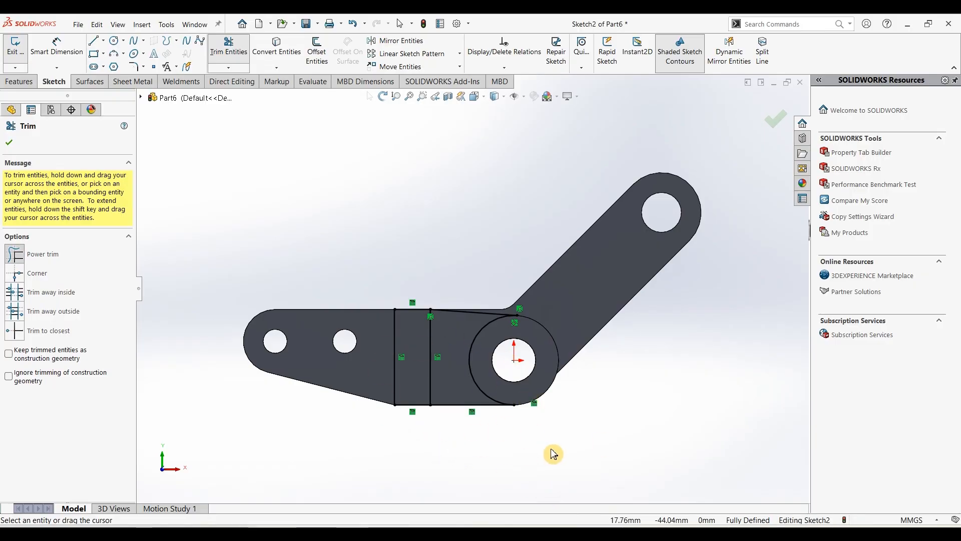
mouse_move(449, 335)
mouse_down()
mouse_move(429, 339)
mouse_move(491, 511)
mouse_up()
click(9, 143)
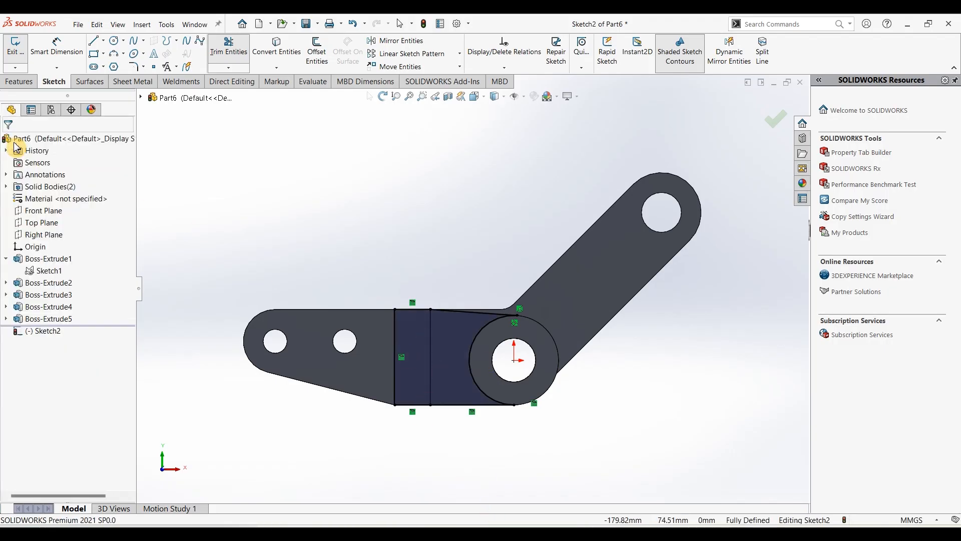
Step: Extrude the closed profile 14 mm with merged result to join the strip to the separate ring
click(20, 81)
click(20, 50)
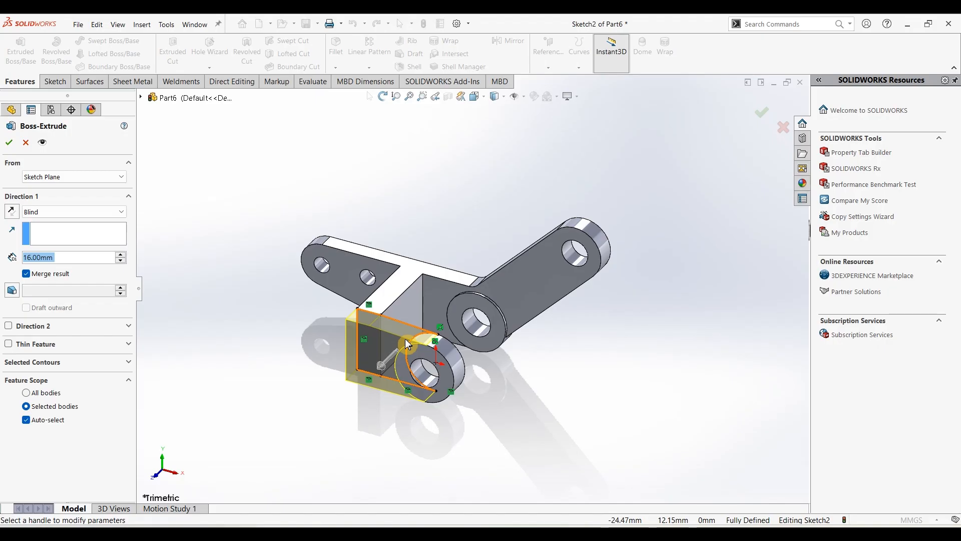
scroll(35, 256, down, 2)
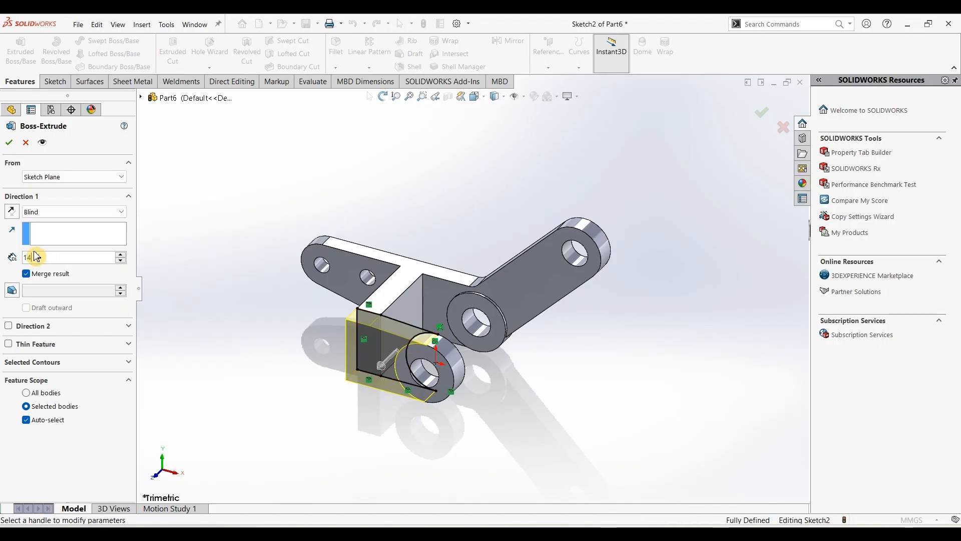
click(11, 146)
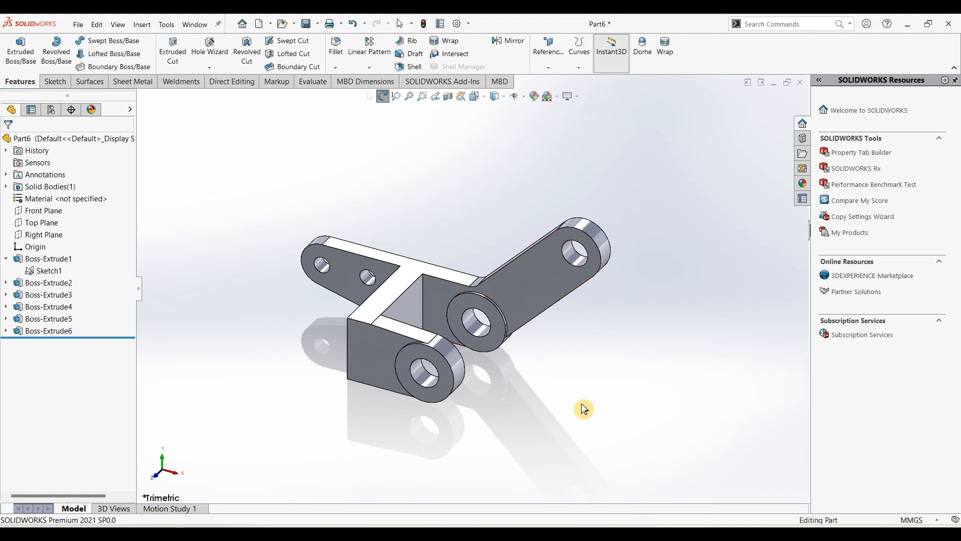
Step: Fillet the strip's outer corner and its three inner corners with the plates at 3 mm radius, checking the radius in the PDF drawing
middle_drag(579, 468, 489, 470)
key(alt+Tab)
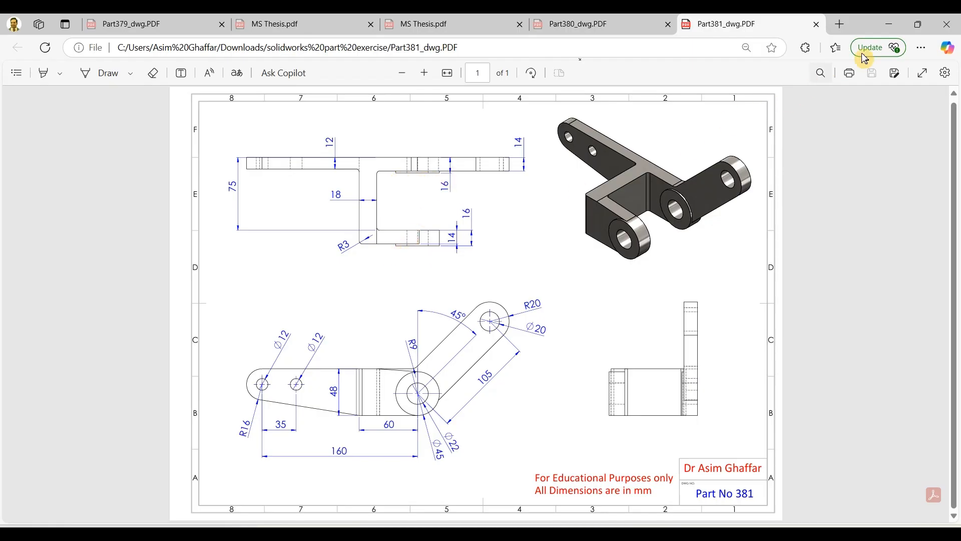
click(889, 24)
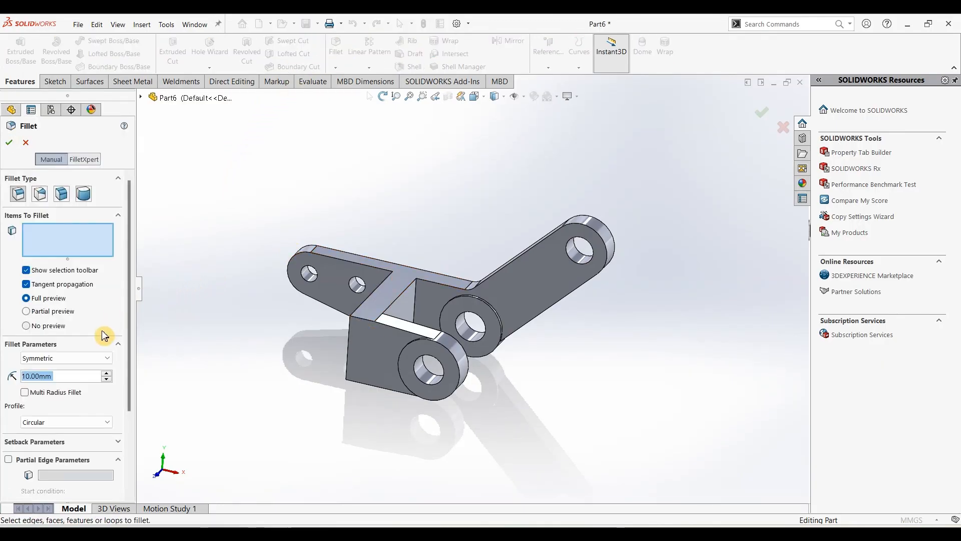
text(3)
key(Return)
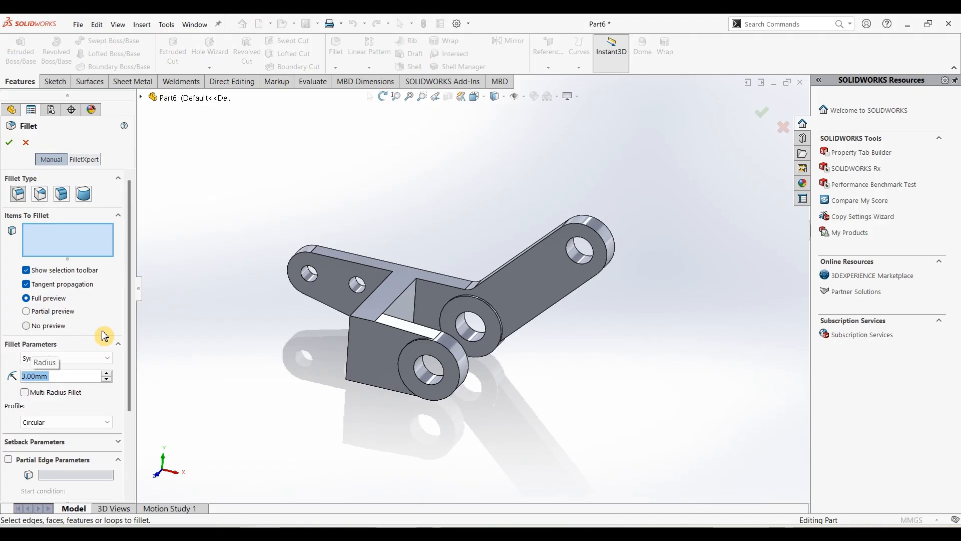
click(350, 345)
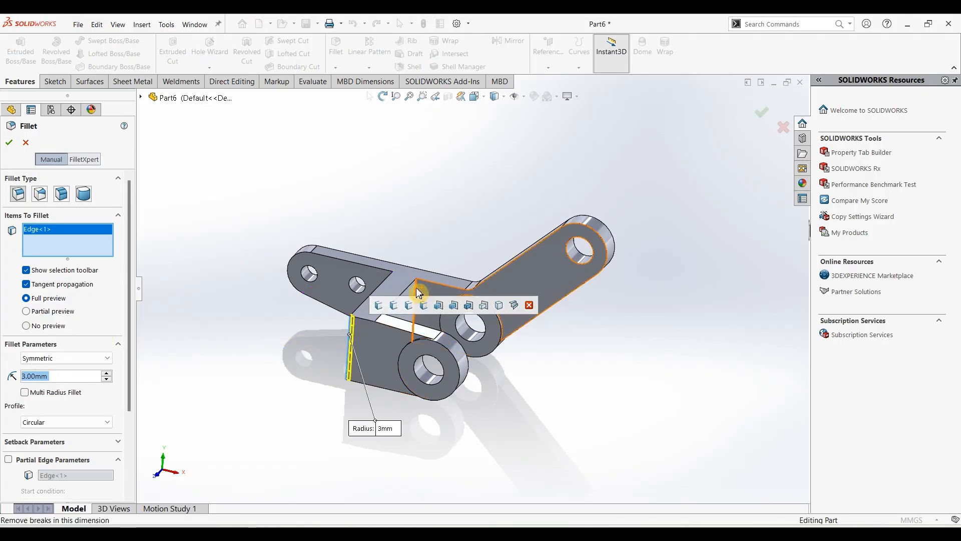
click(410, 300)
middle_drag(409, 300, 395, 350)
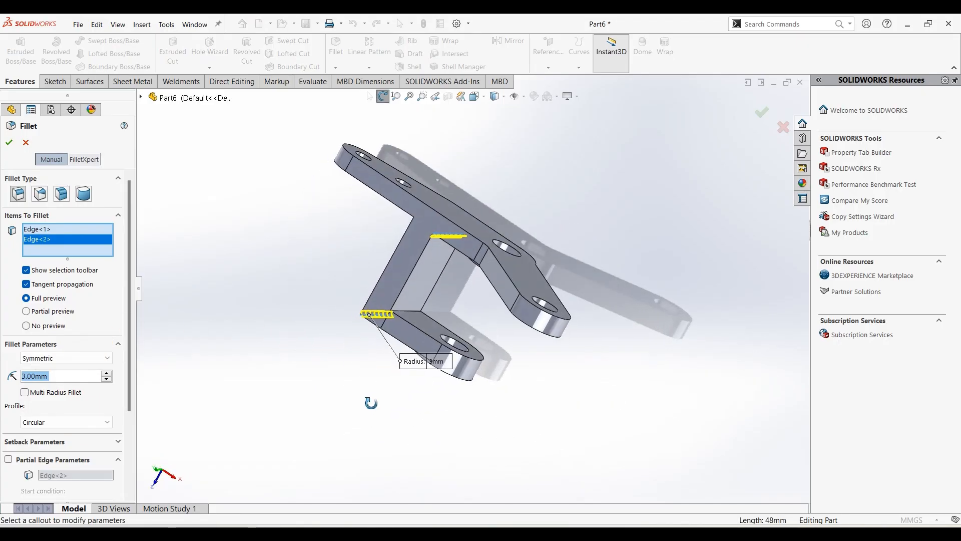
click(402, 282)
middle_drag(402, 282, 401, 240)
click(382, 230)
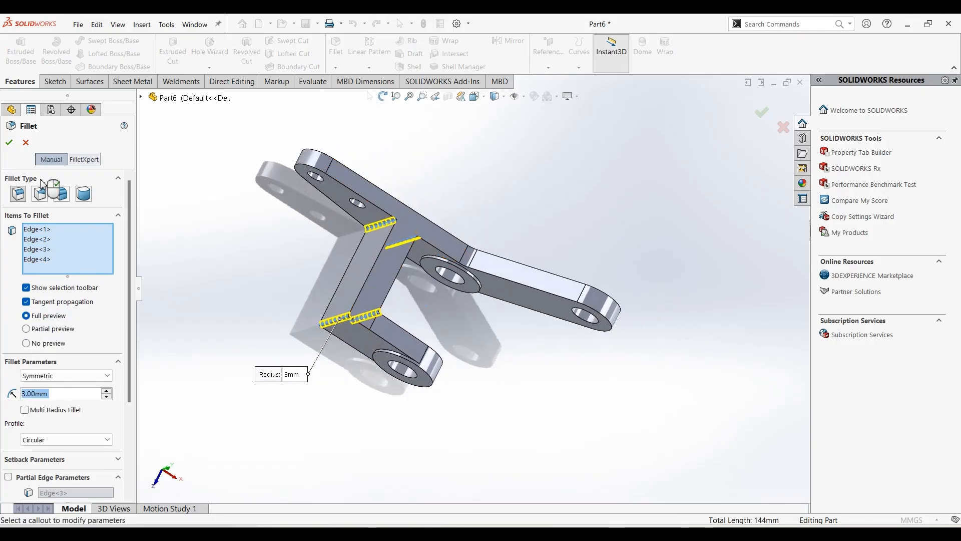
click(9, 142)
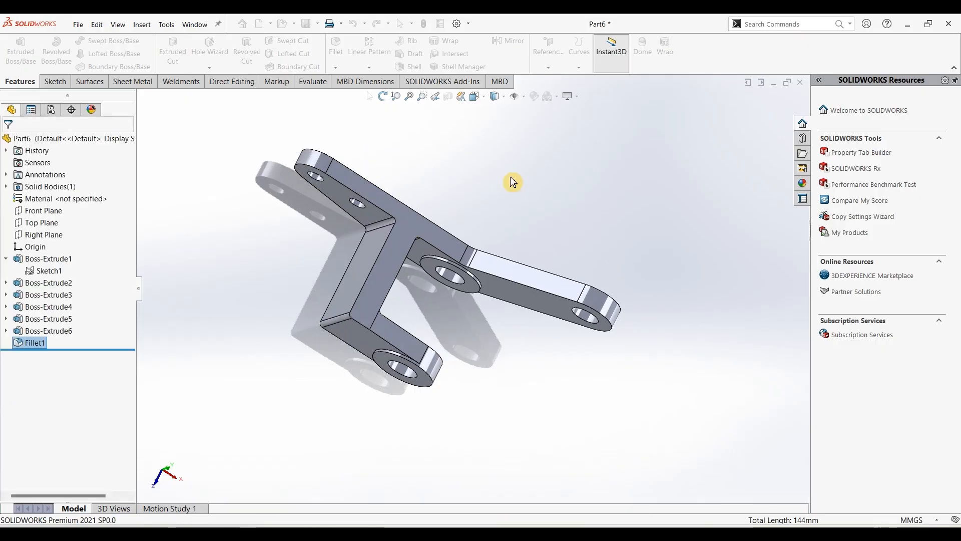
Step: Apply the polished steel appearance to the part and set the Plain White scene in isometric view
key(ctrl+7)
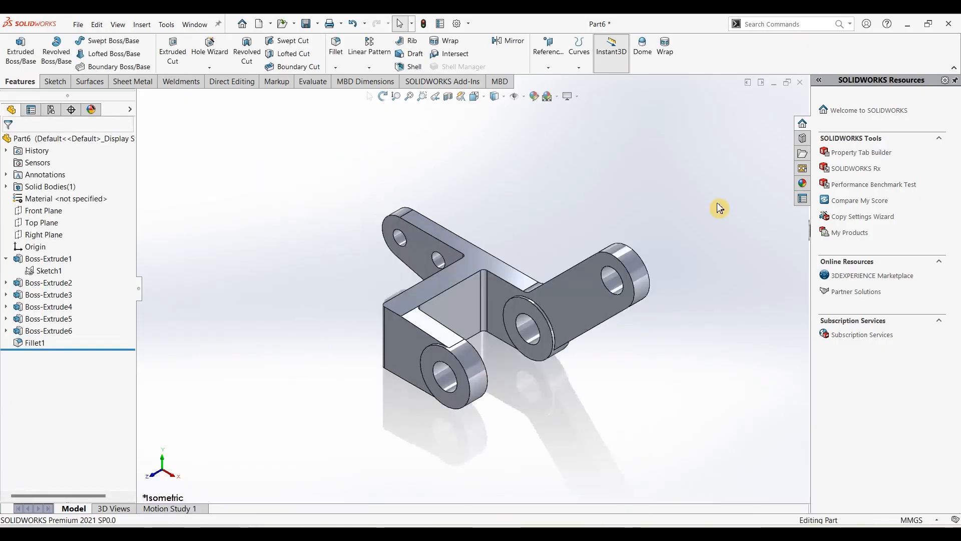
click(803, 184)
double_click(855, 288)
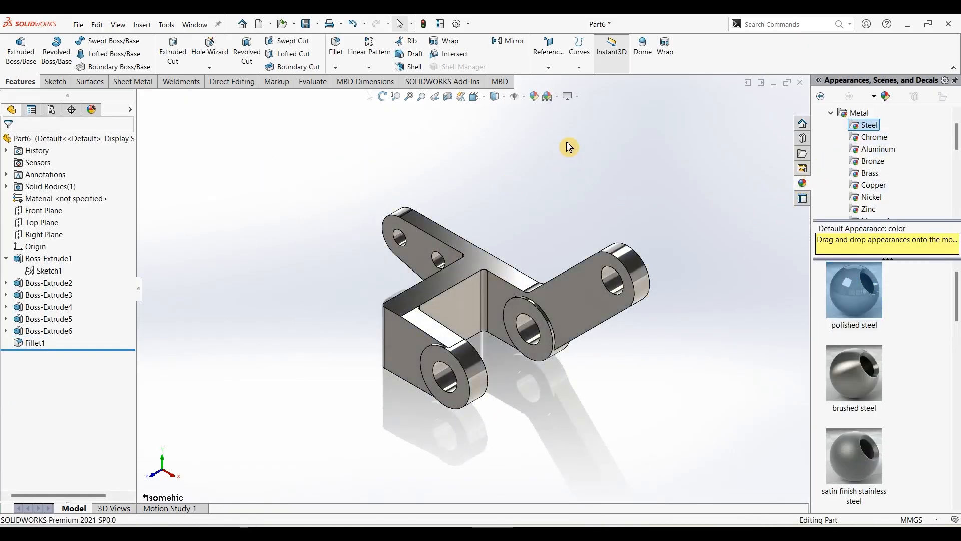
click(556, 97)
click(563, 125)
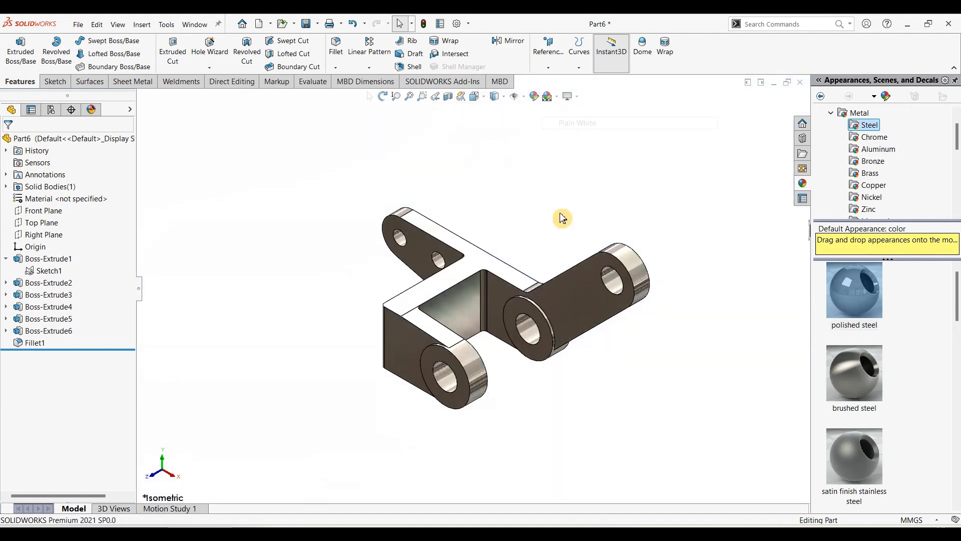